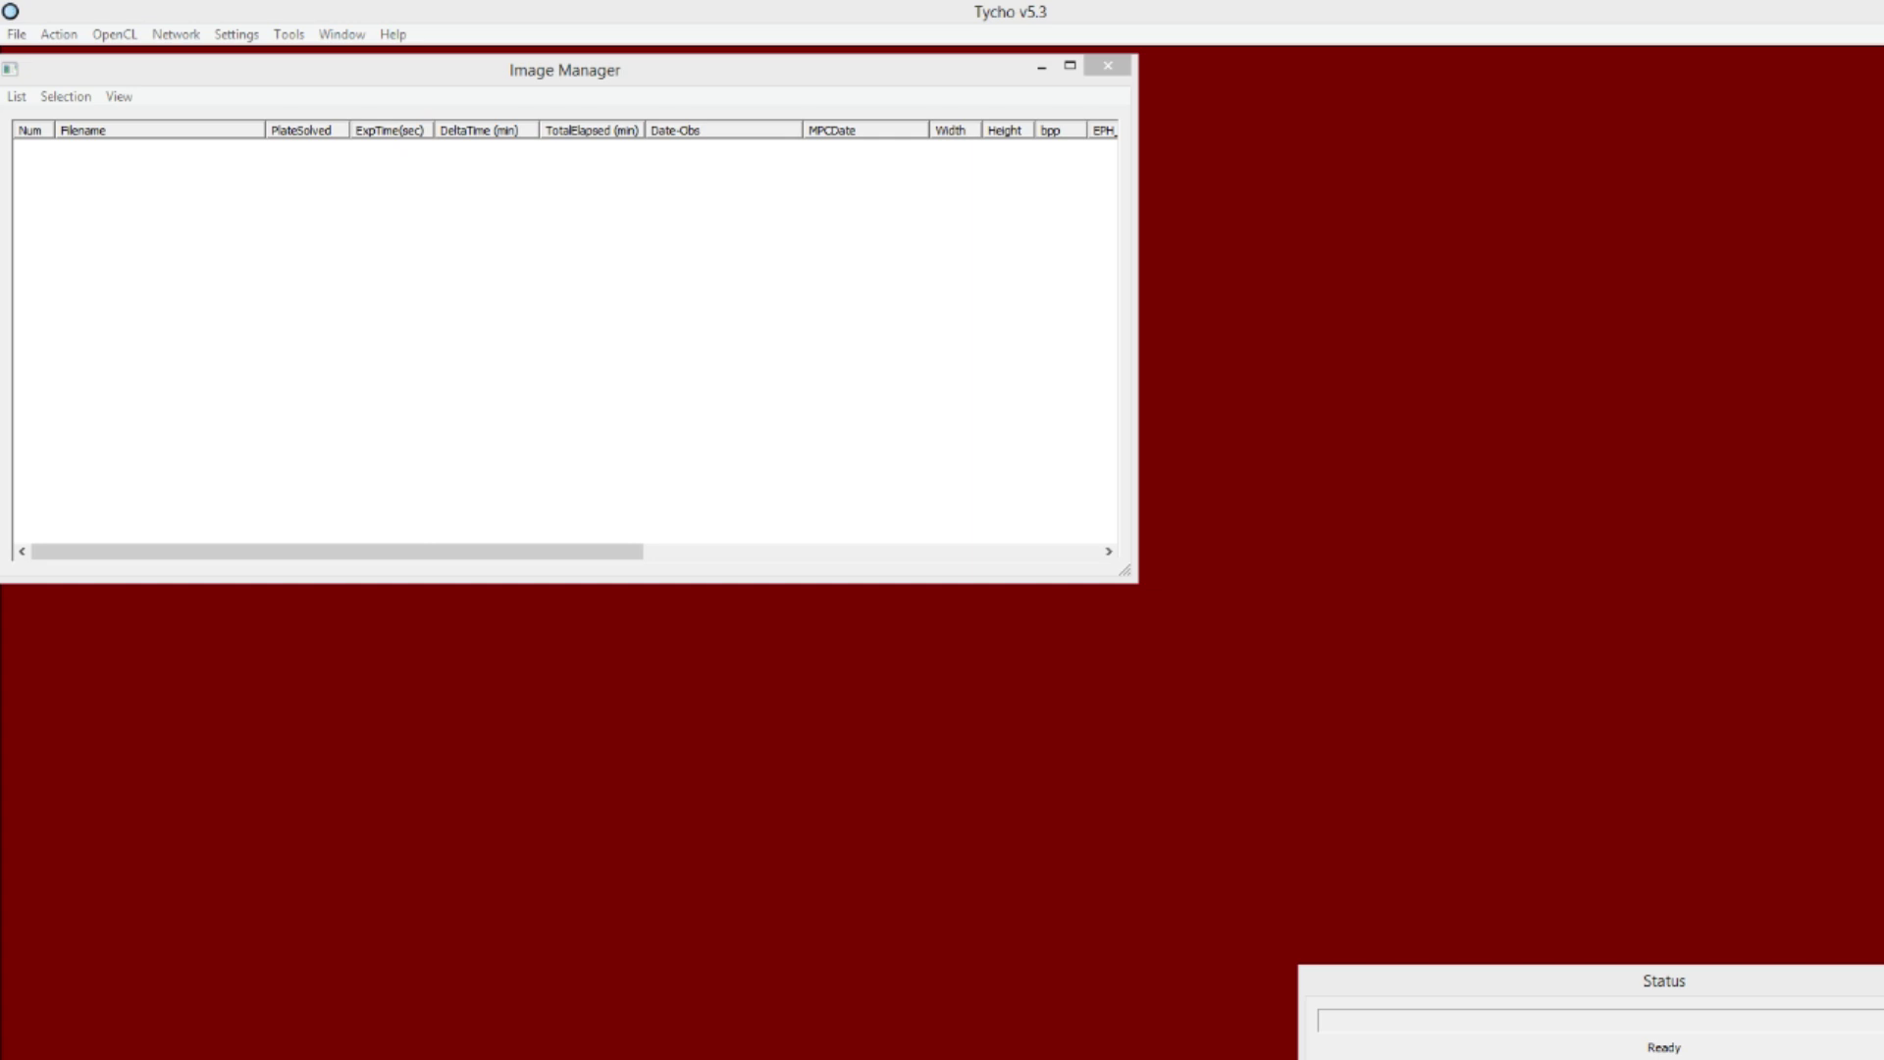
Step: Add all the FITS image files in the folder to the Image Manager list
click(28, 96)
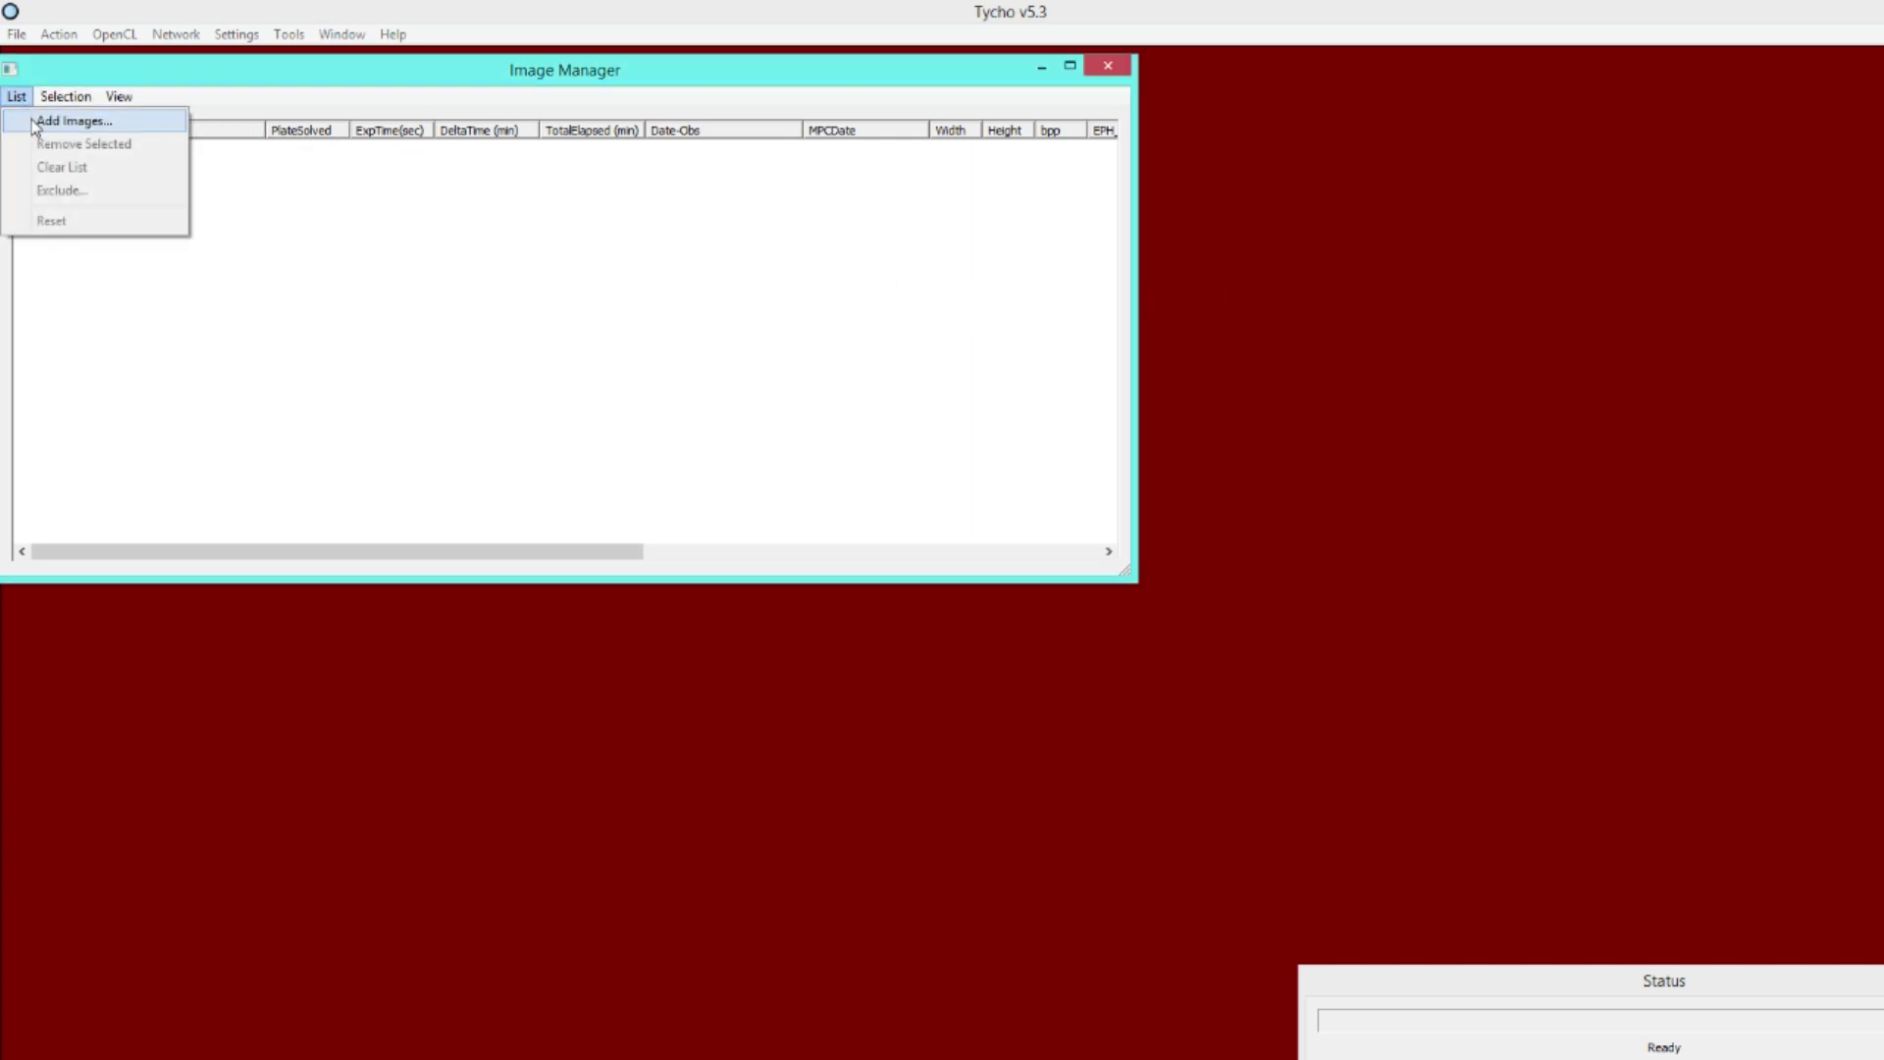
click(73, 121)
click(742, 370)
key(ctrl+a)
click(1304, 615)
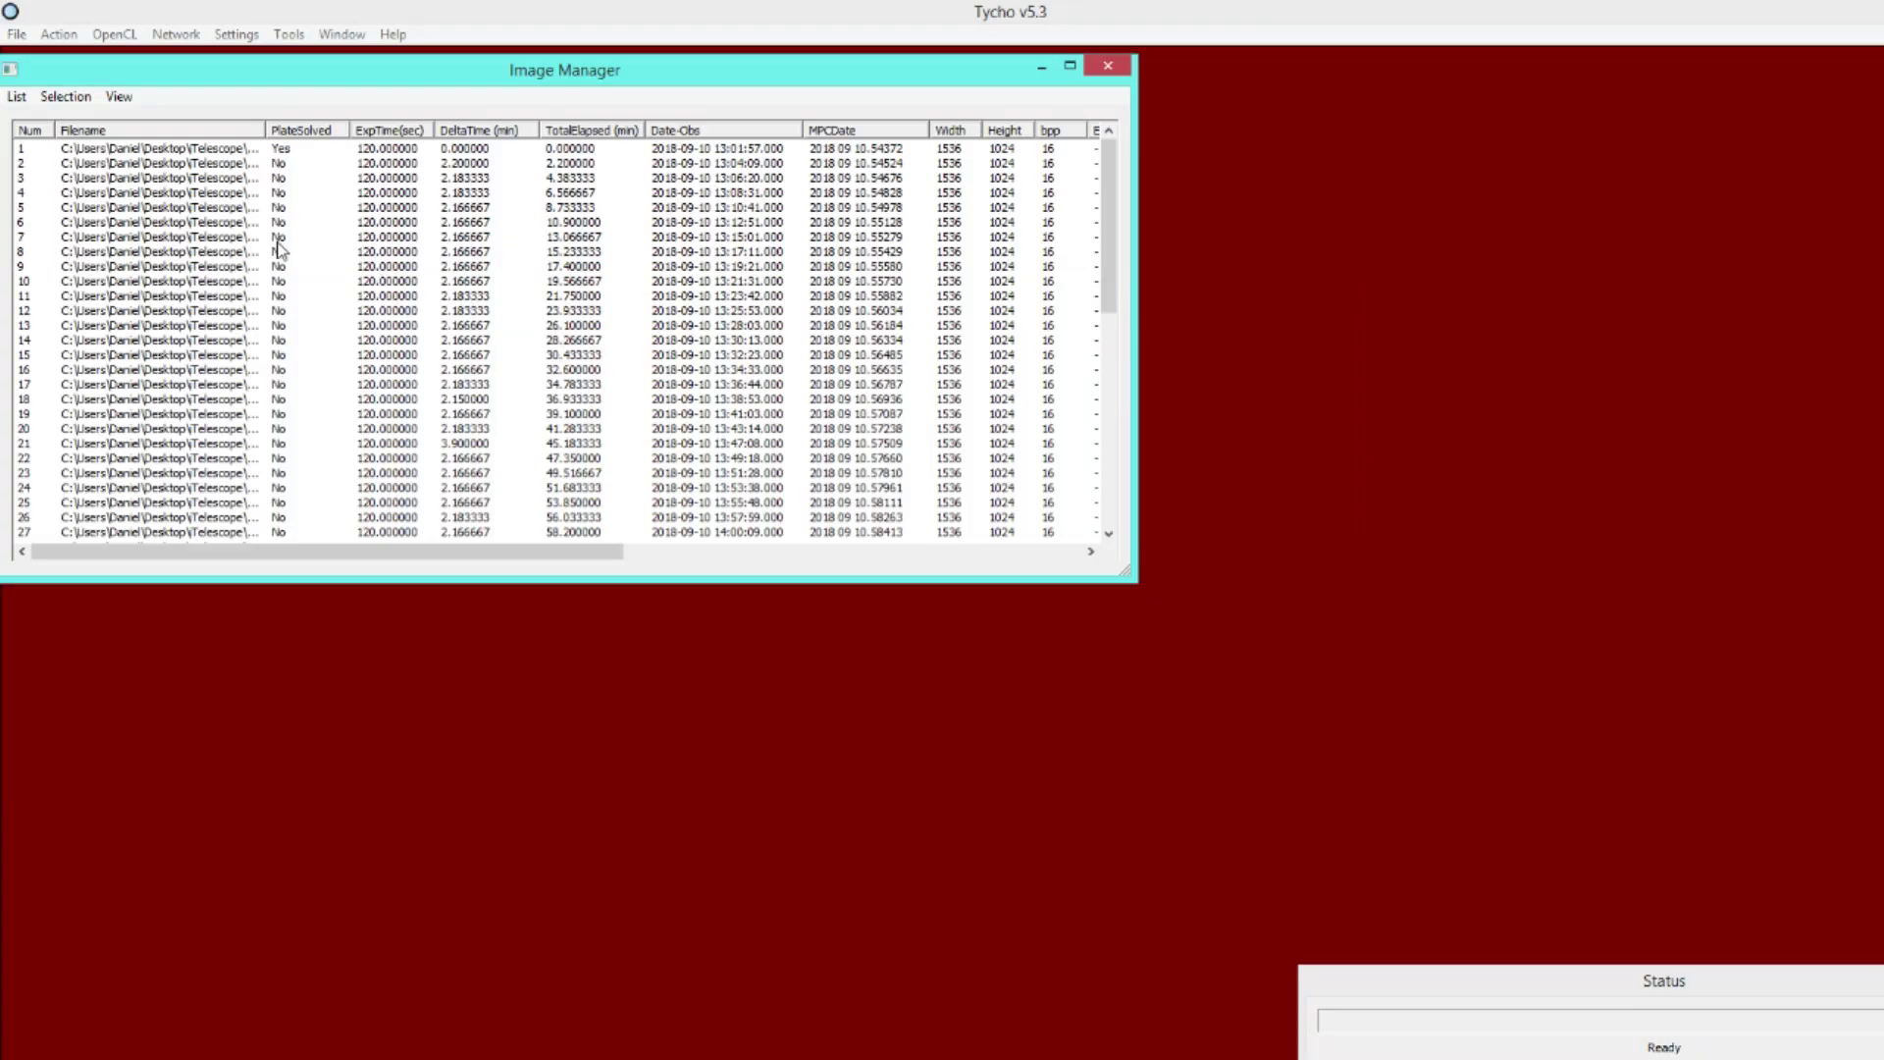
Step: Bring up the OpenCL device selection and run the device test in CPU-only mode
click(121, 37)
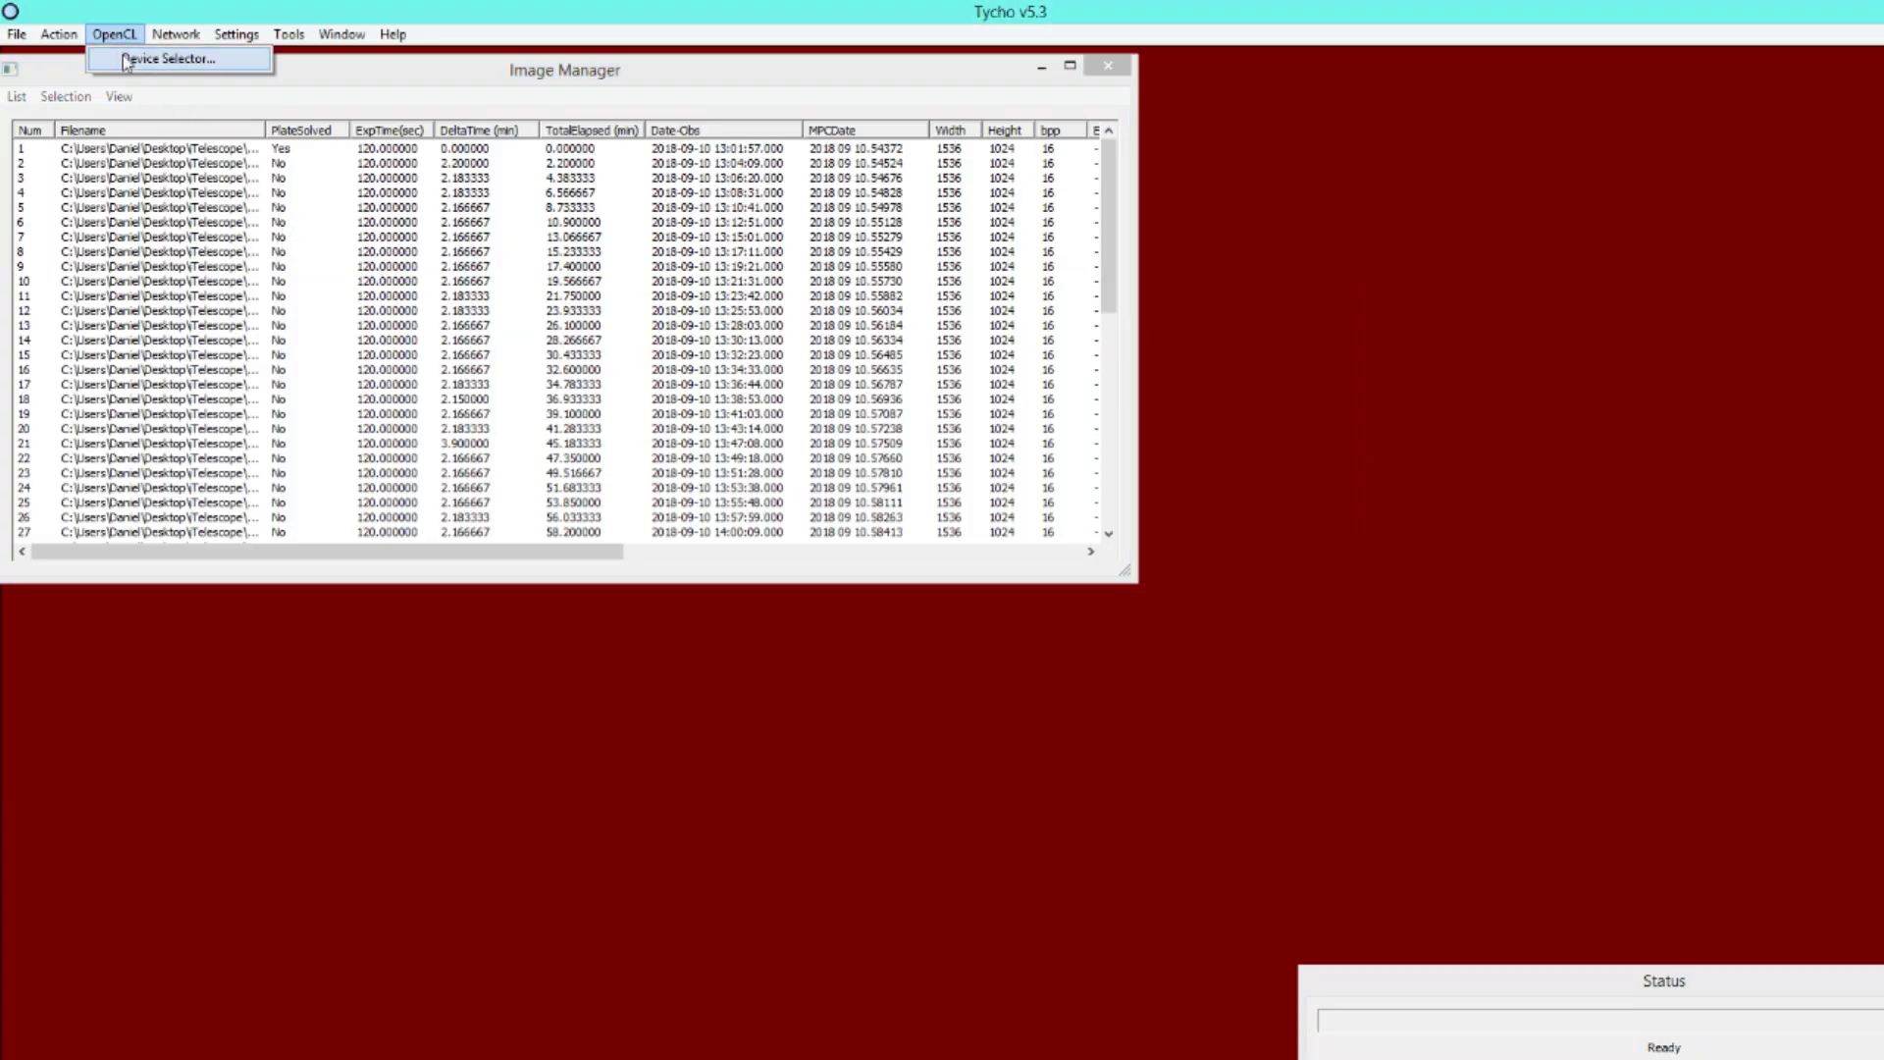
click(186, 69)
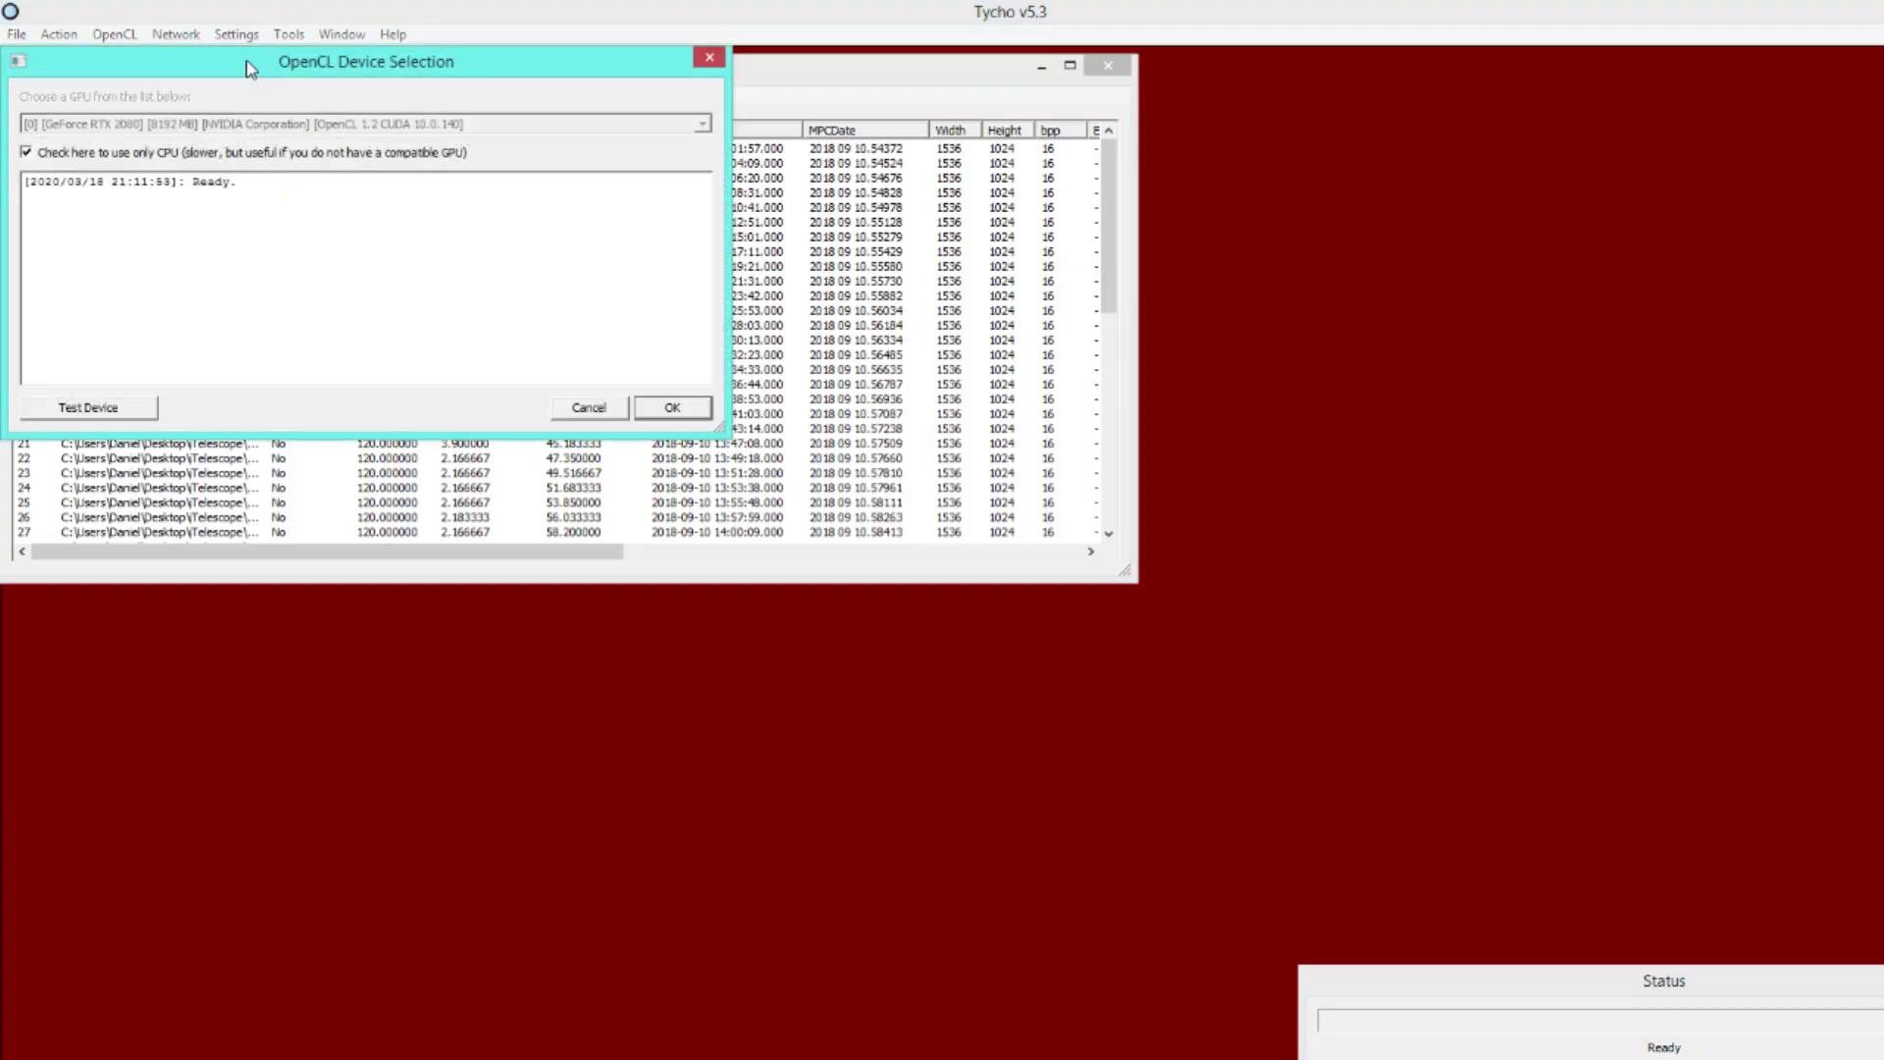
drag(251, 67, 451, 282)
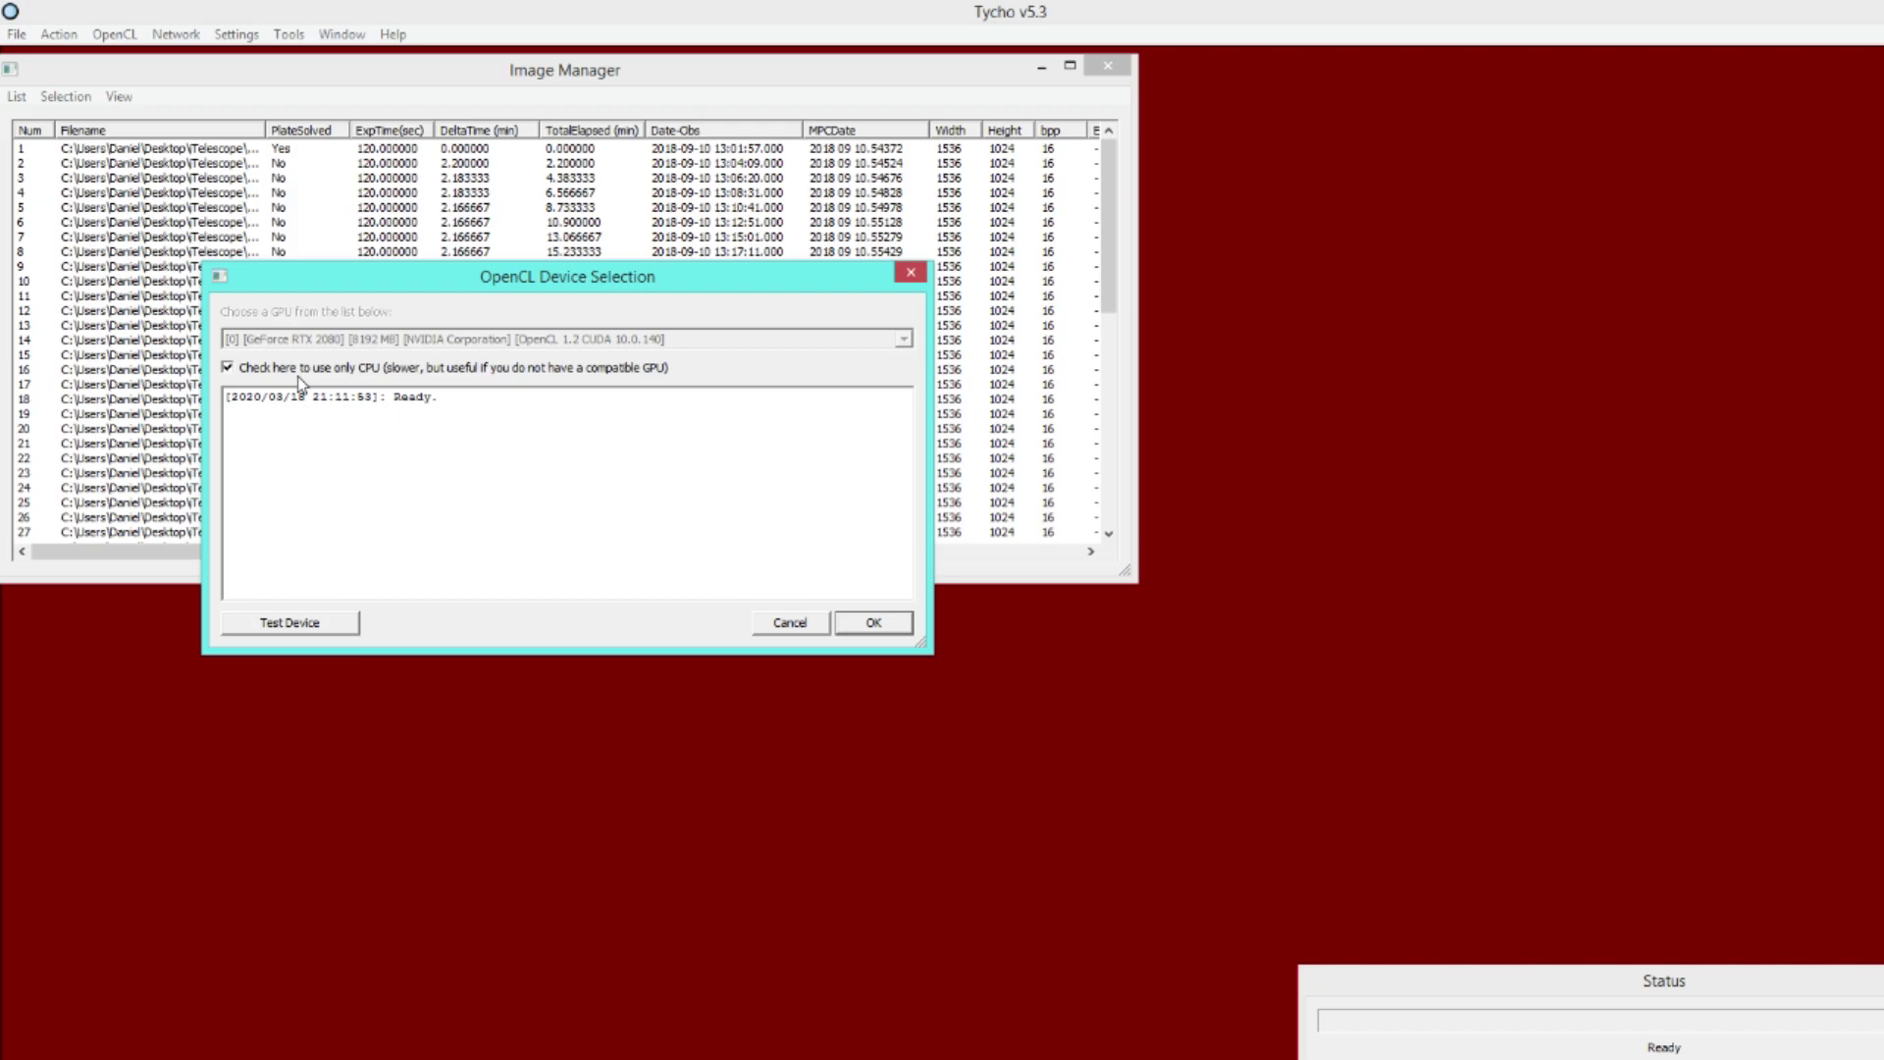
click(322, 626)
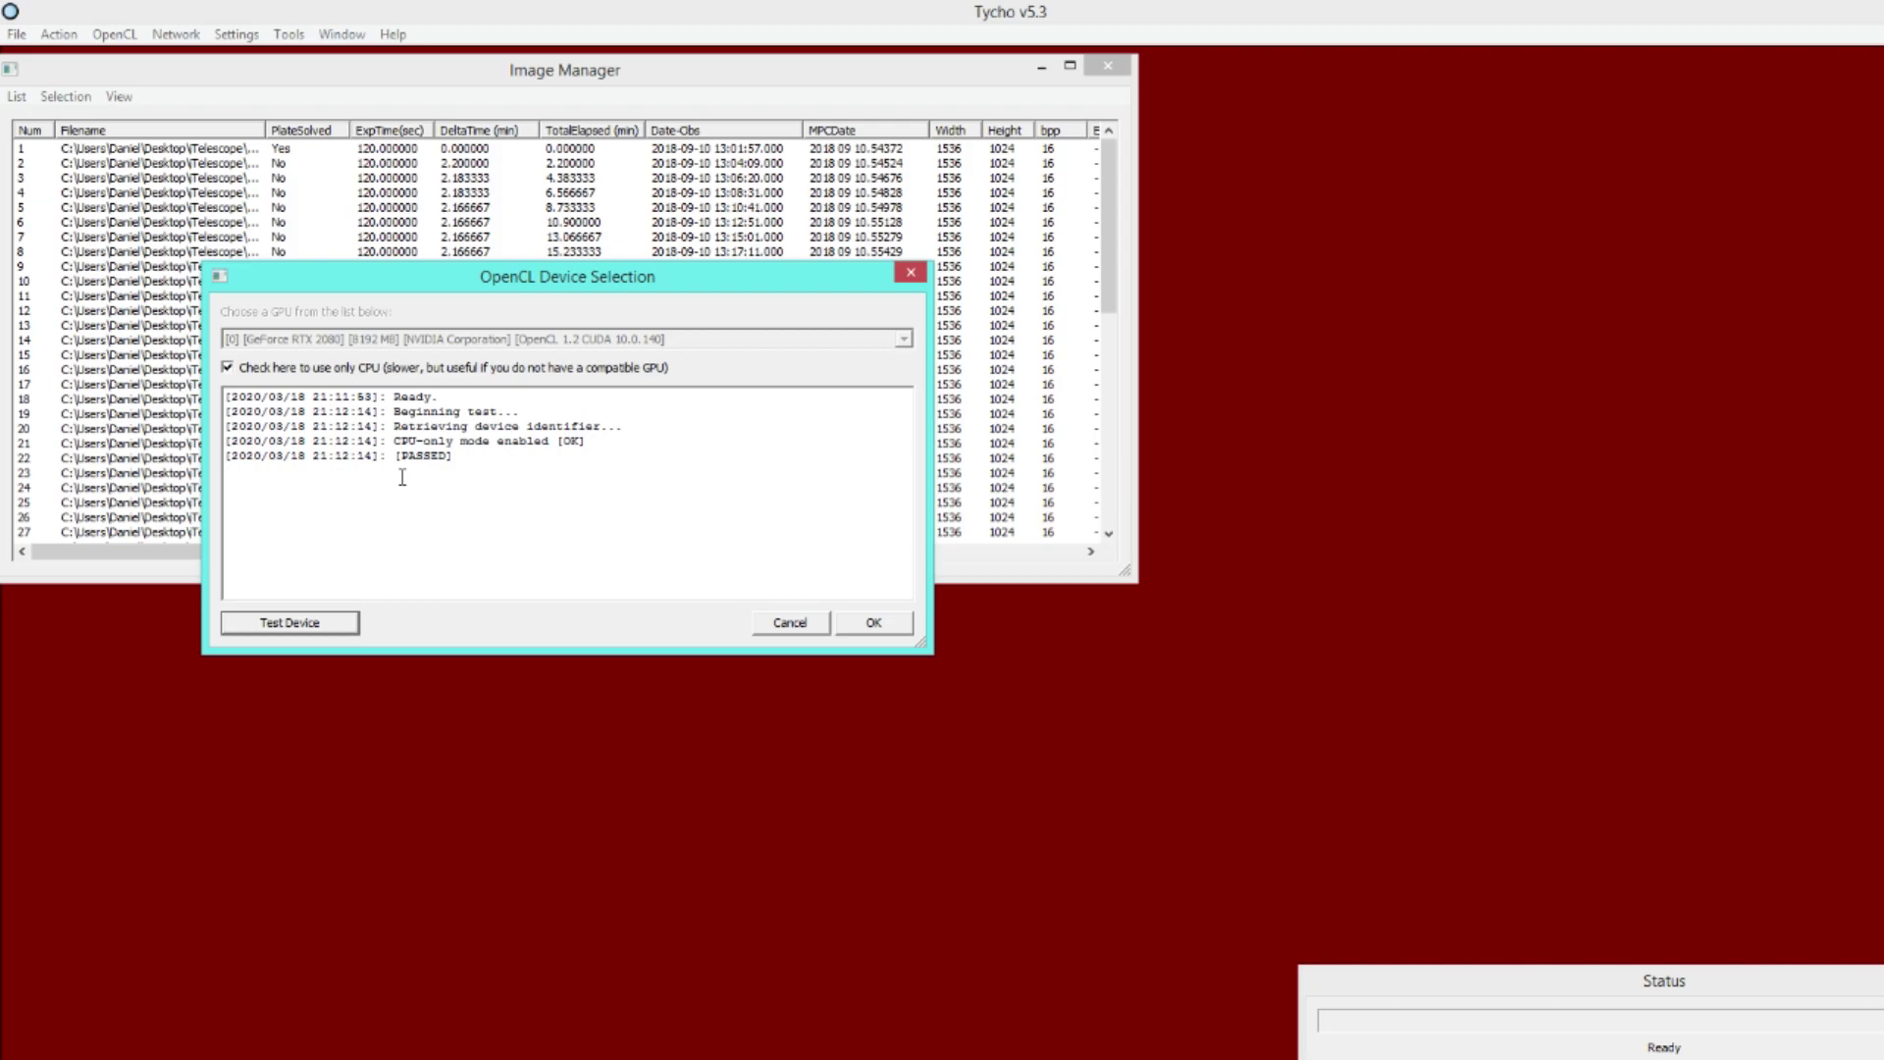
Step: Turn off CPU-only mode, choose the GeForce RTX 2080 and run the device test on it
click(339, 370)
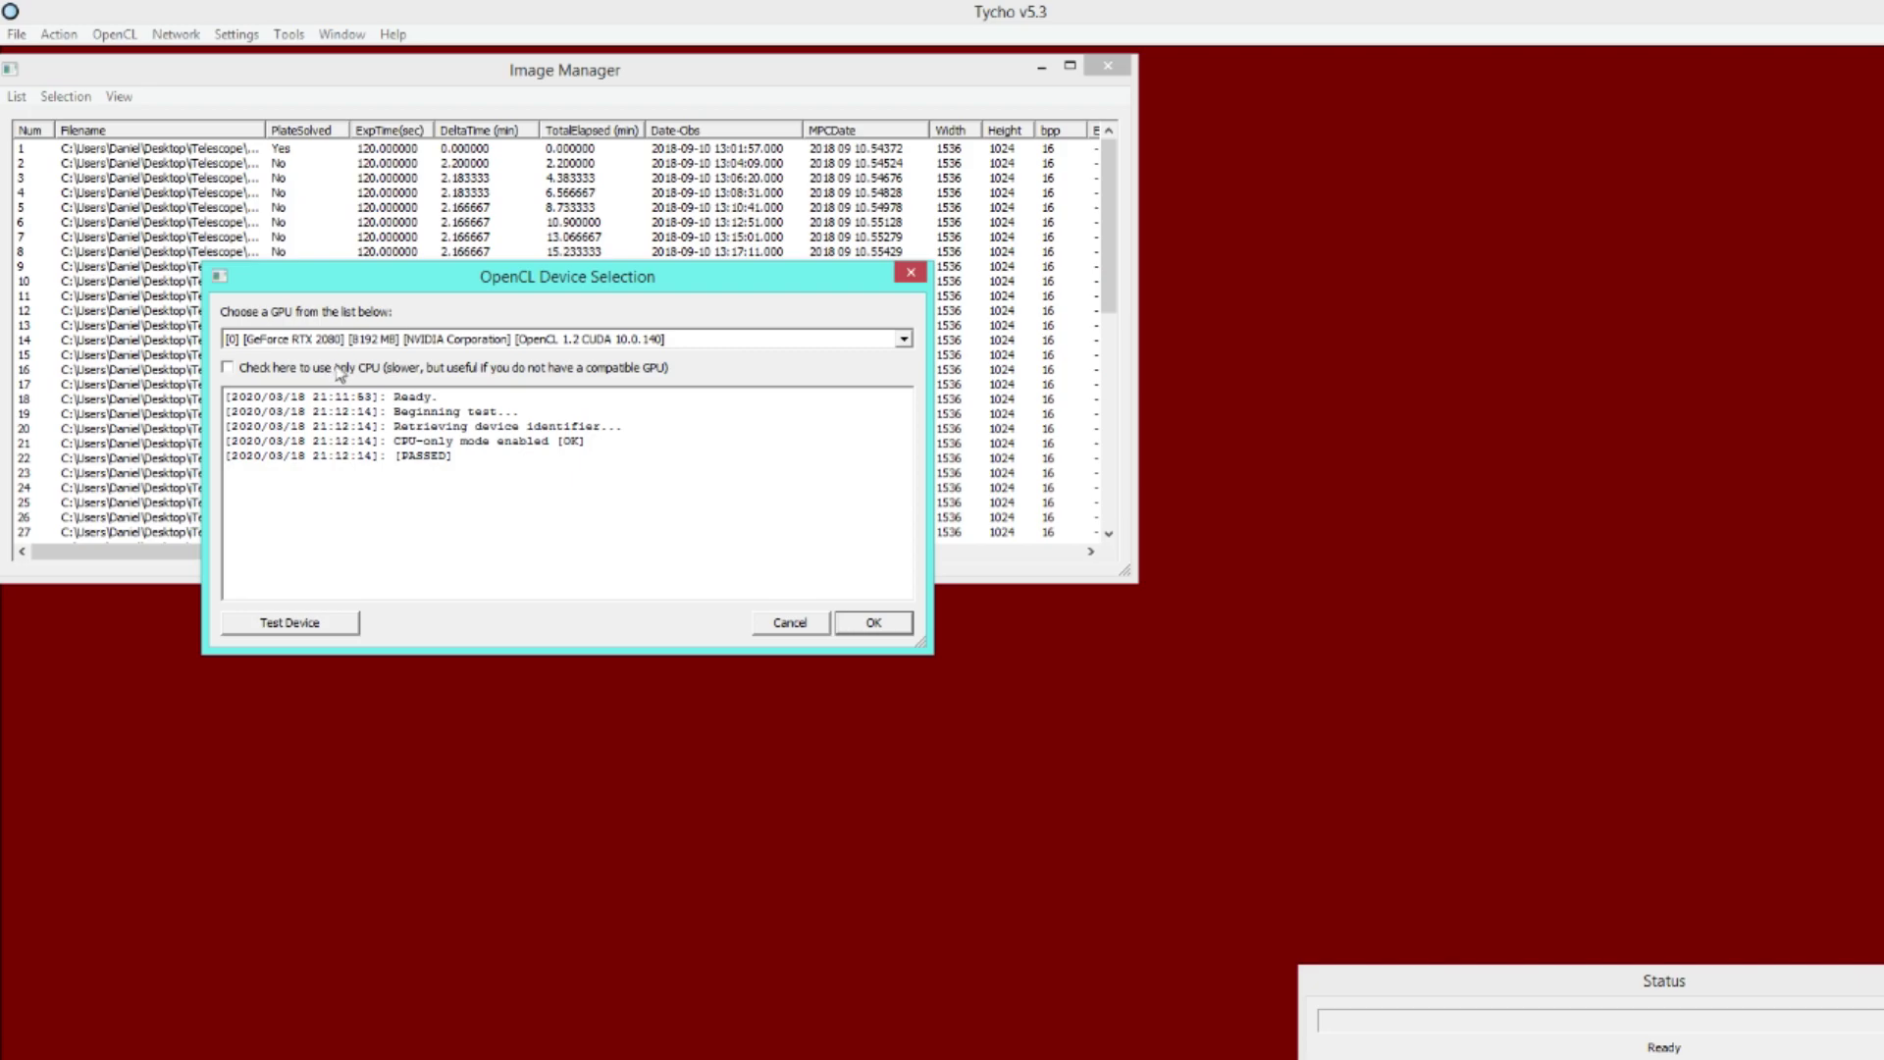
click(358, 341)
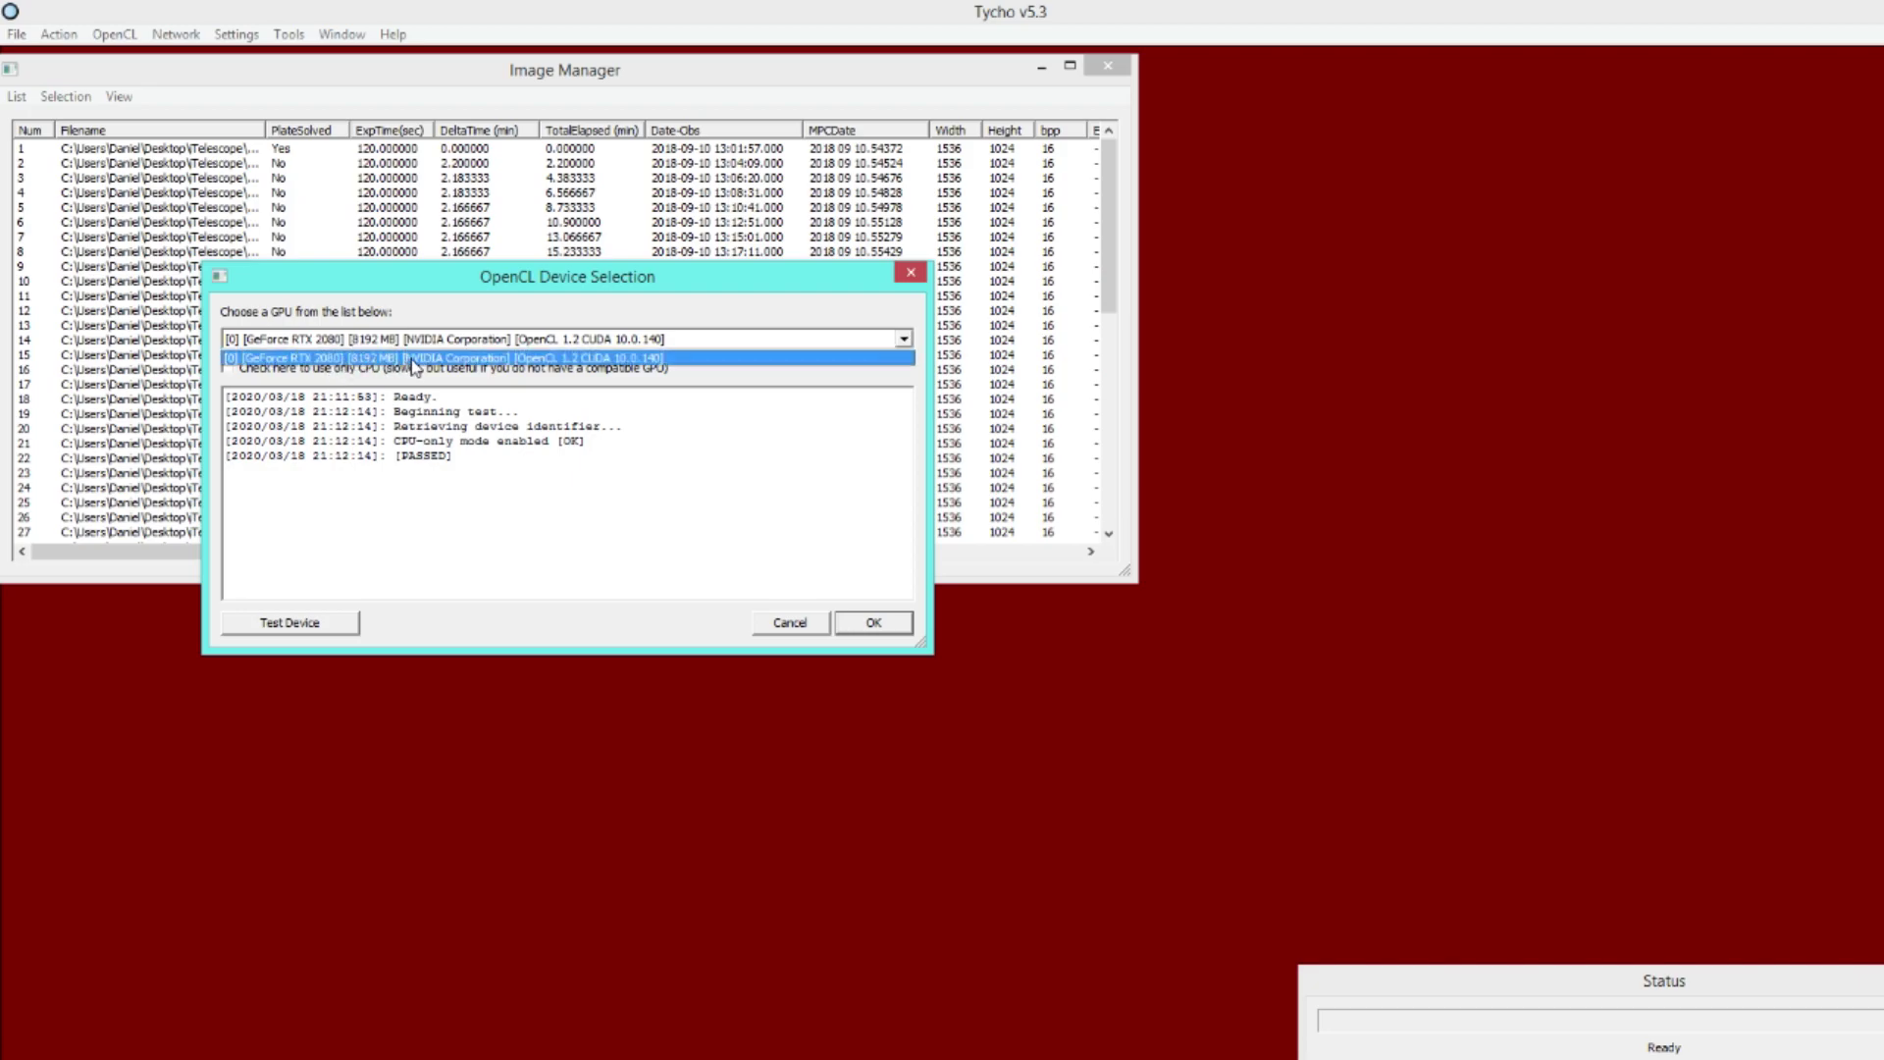
click(363, 495)
click(320, 627)
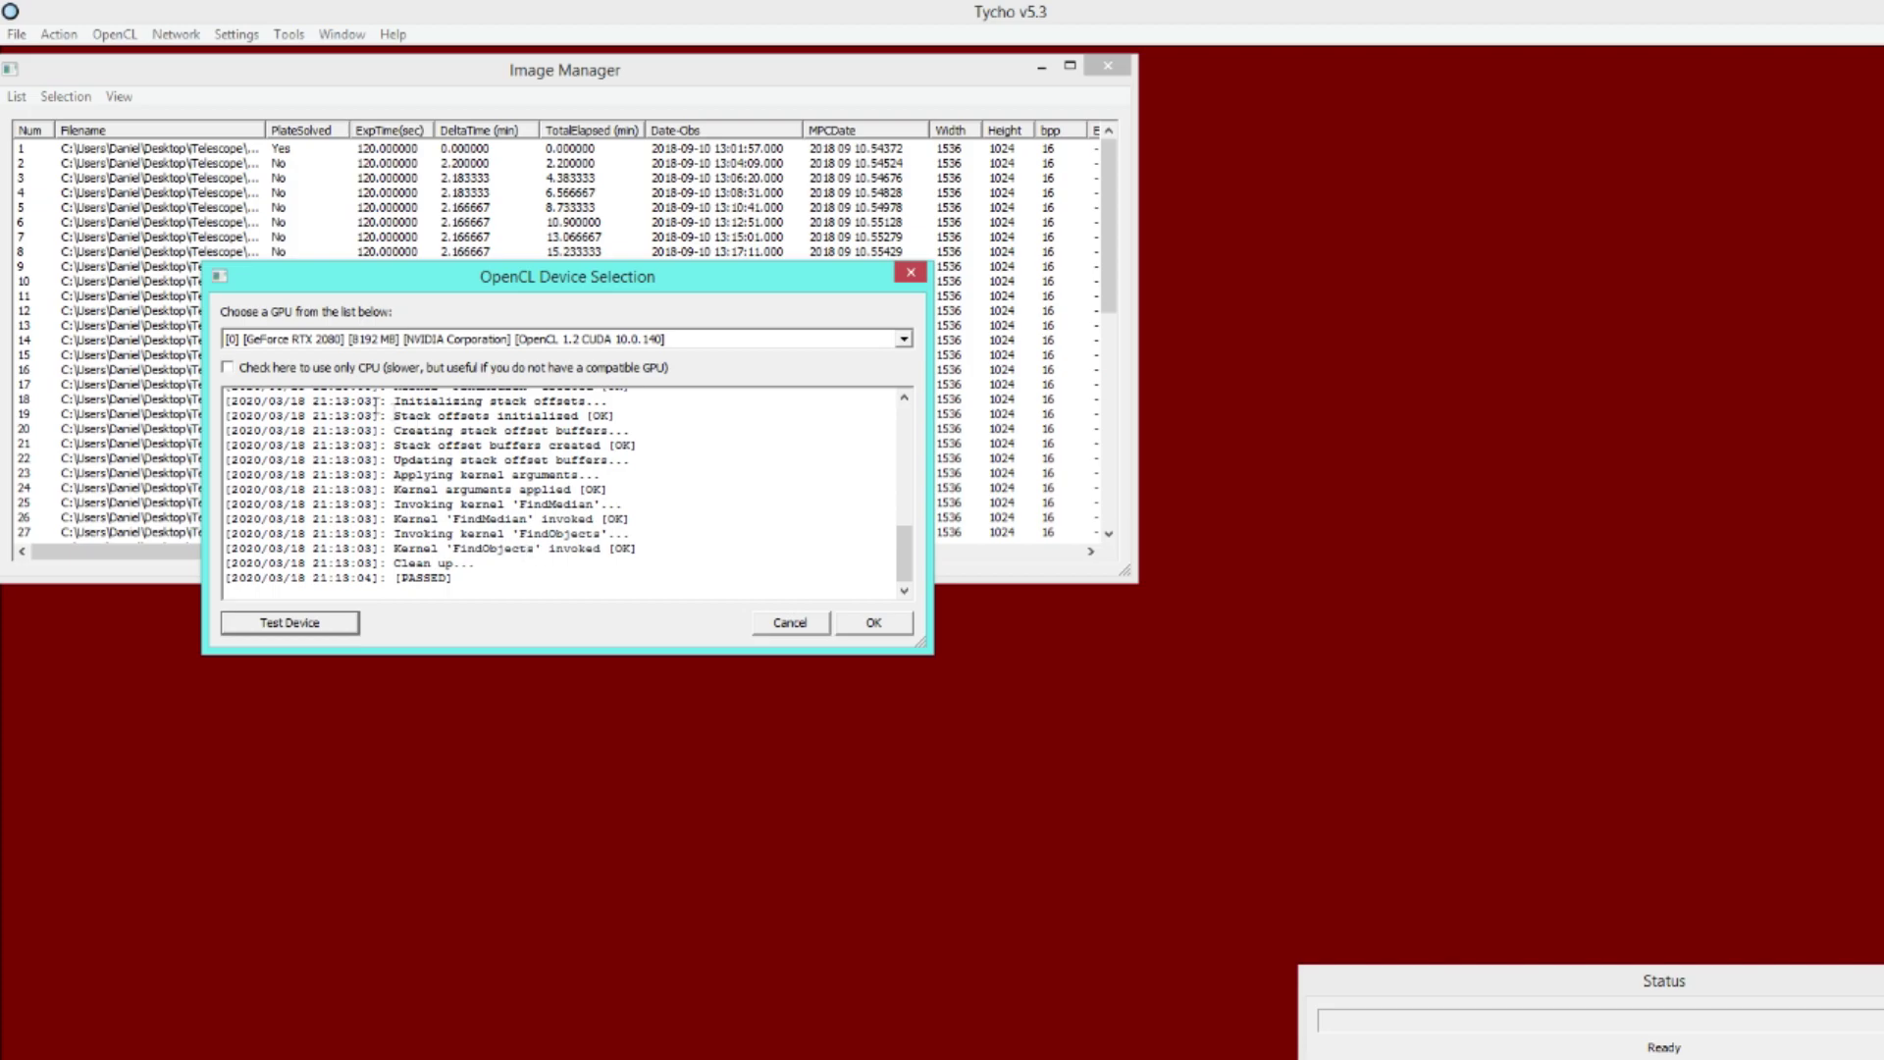
Step: Turn CPU-only mode back on and accept the OpenCL device selection
click(285, 368)
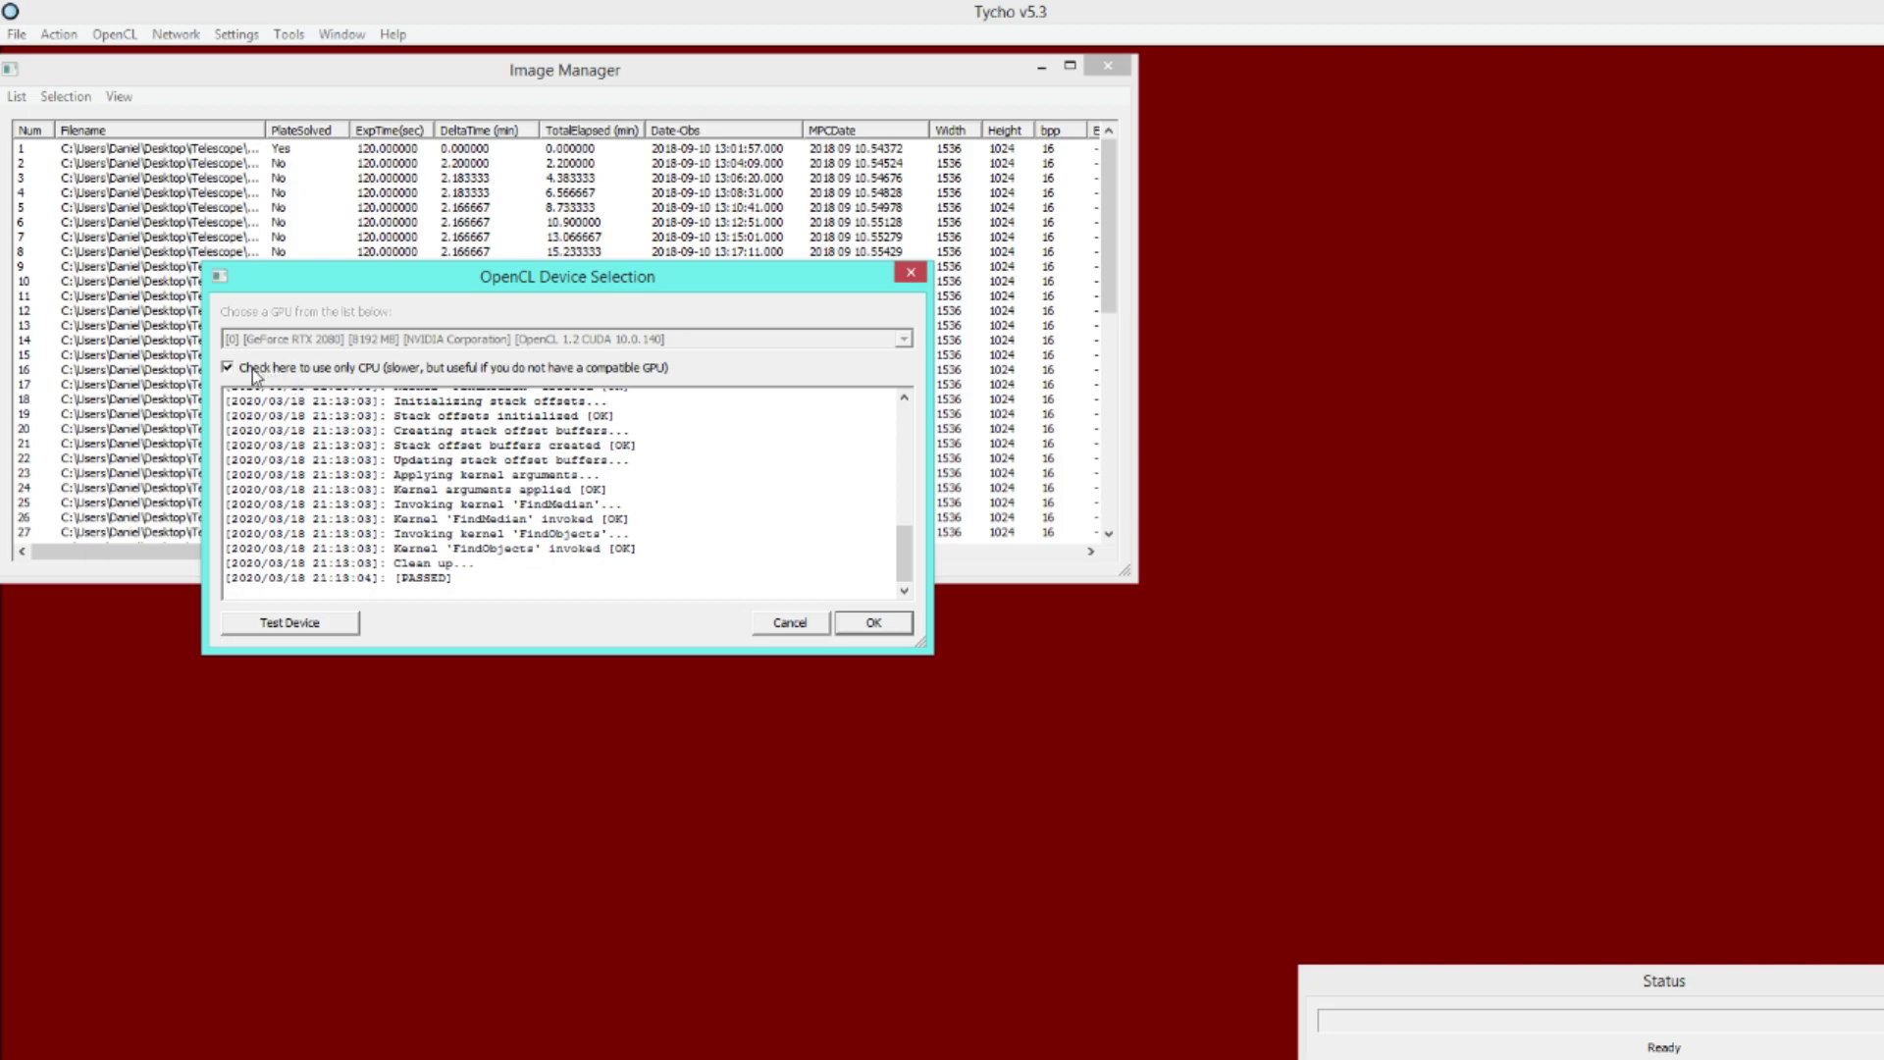
click(873, 623)
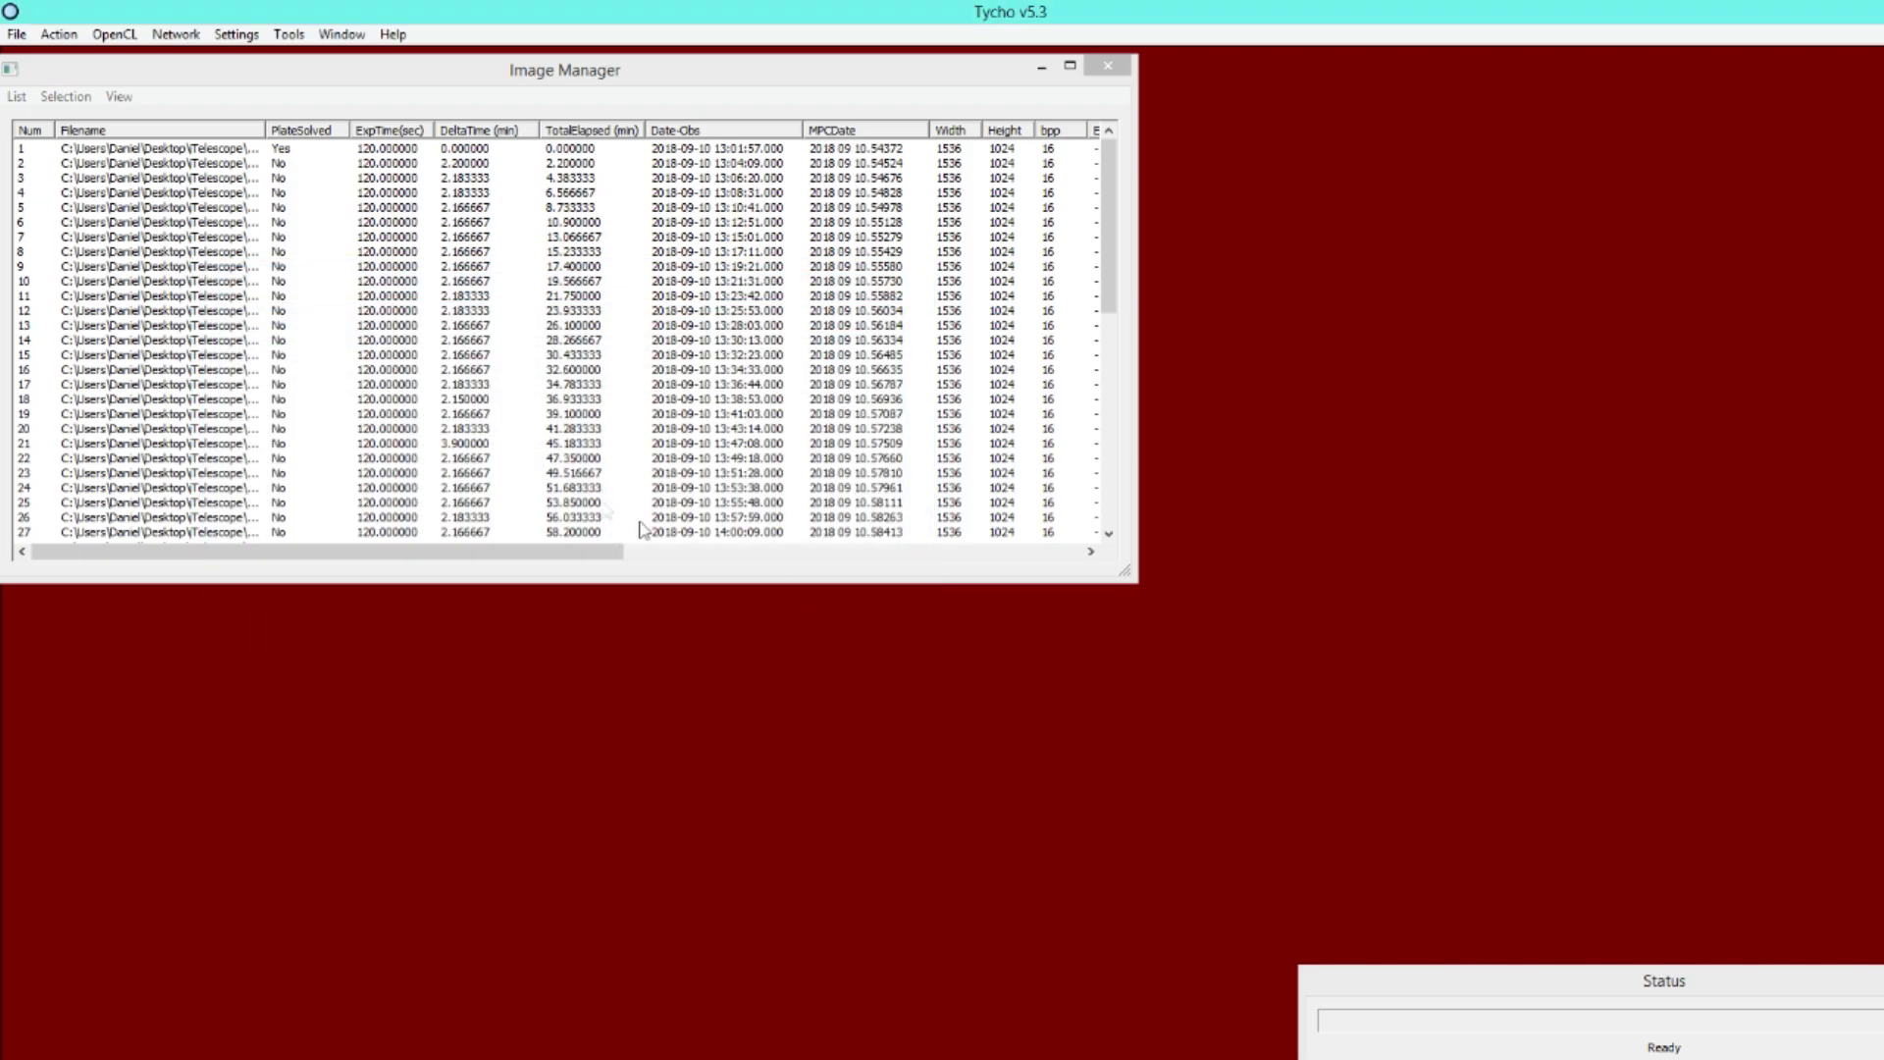
Step: Open the loaded images in the Image Viewer and place the Image Manager beside it, with the list at its first entries
click(71, 36)
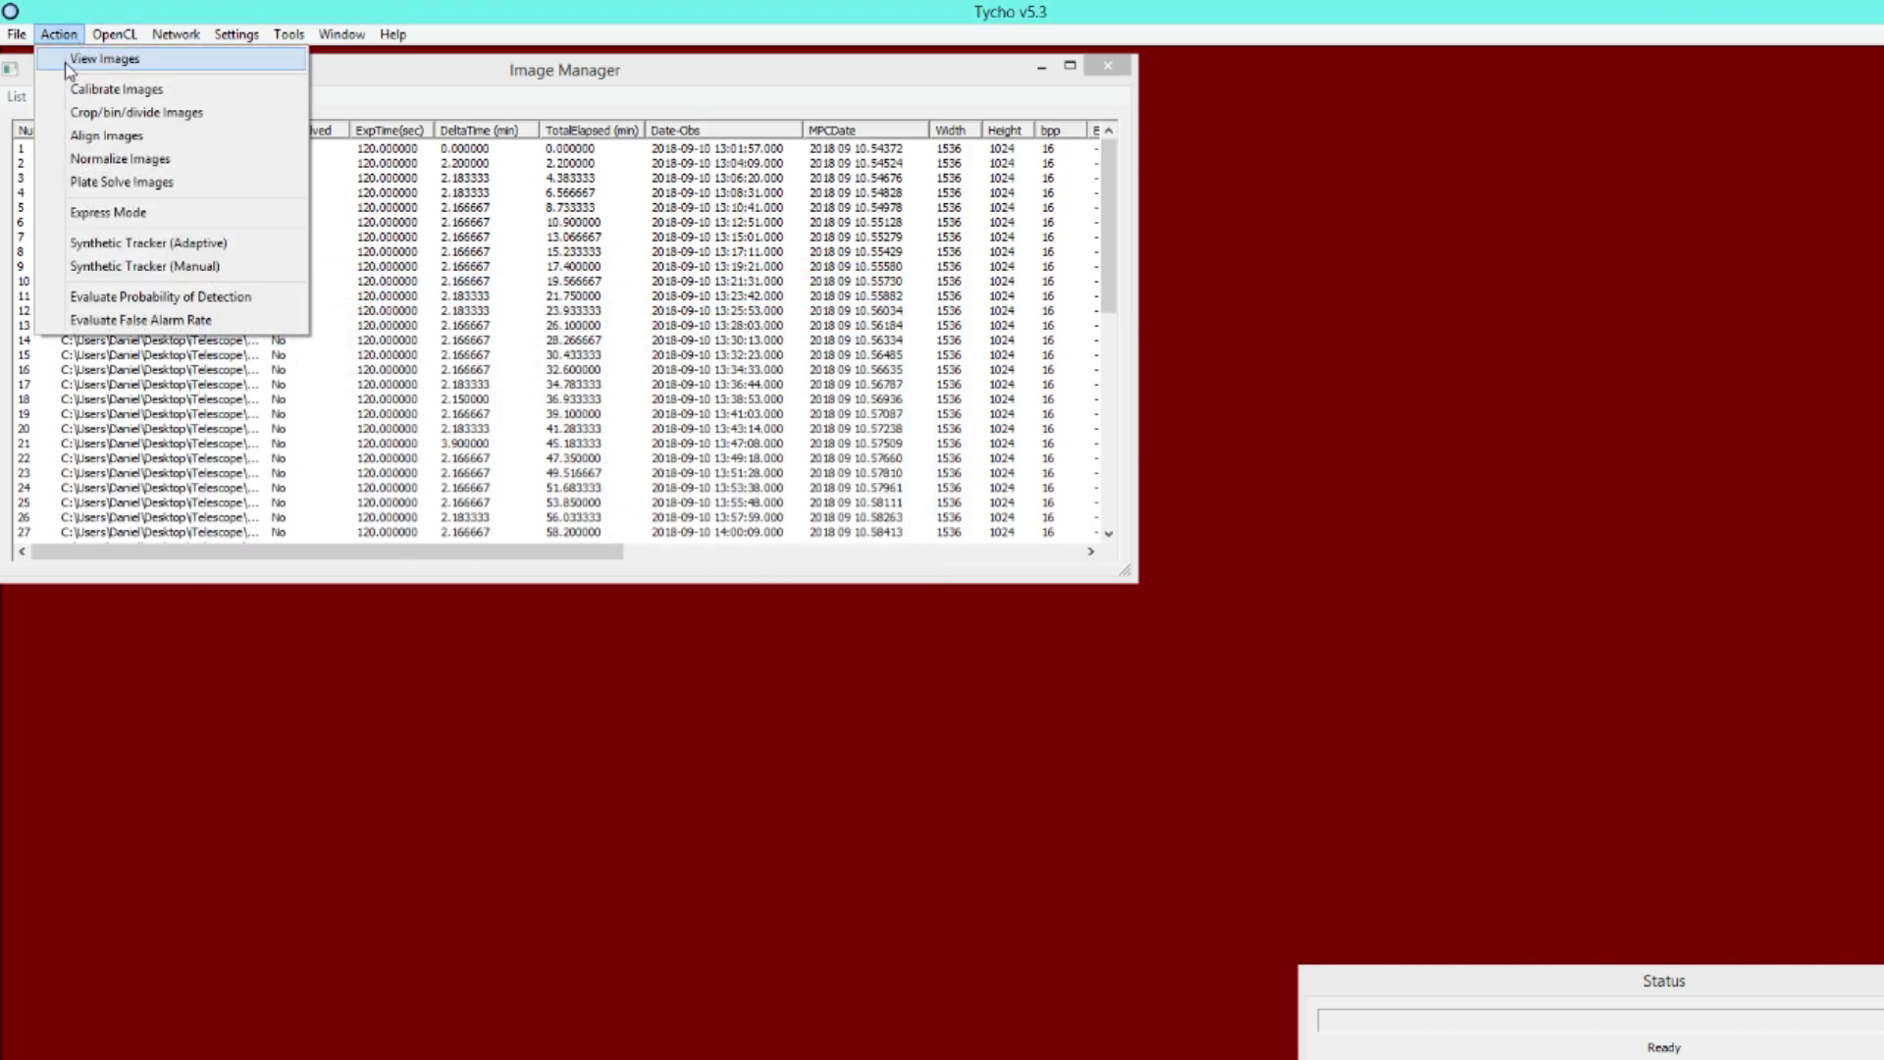
click(157, 65)
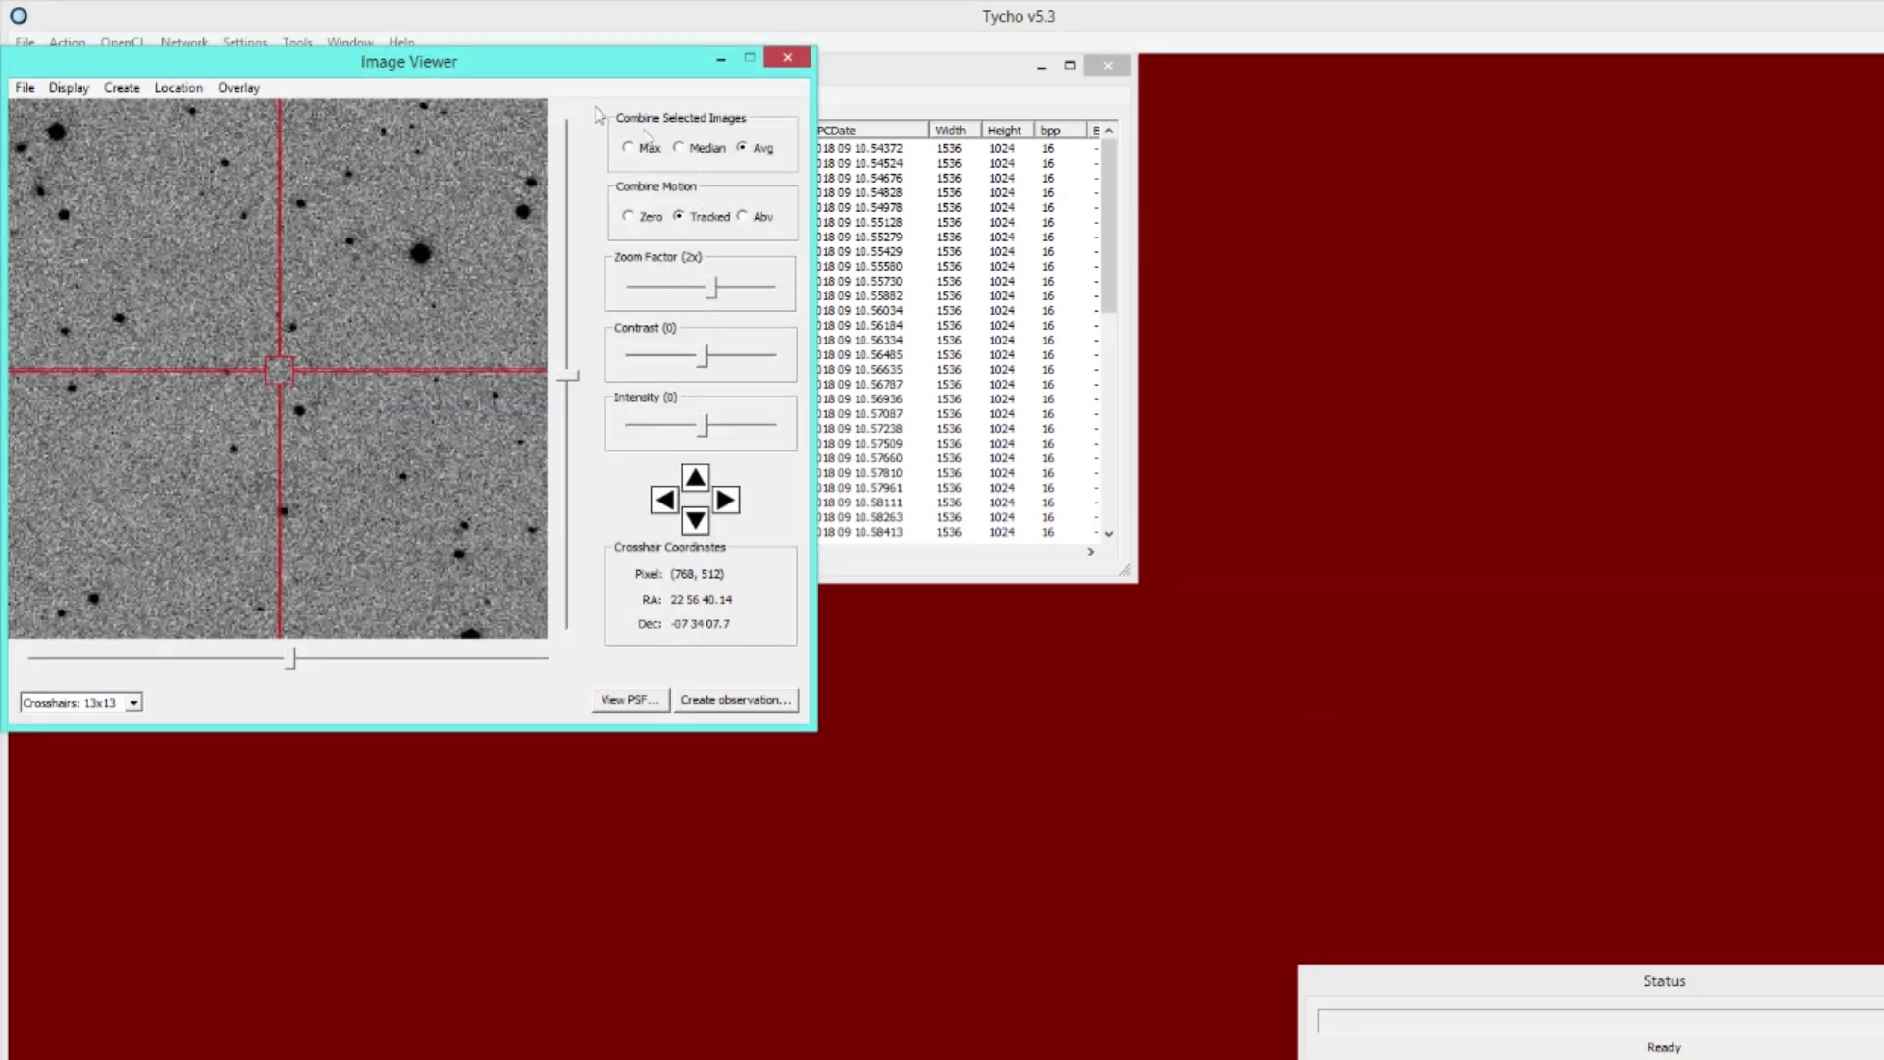
drag(451, 60, 459, 185)
drag(449, 86, 1276, 279)
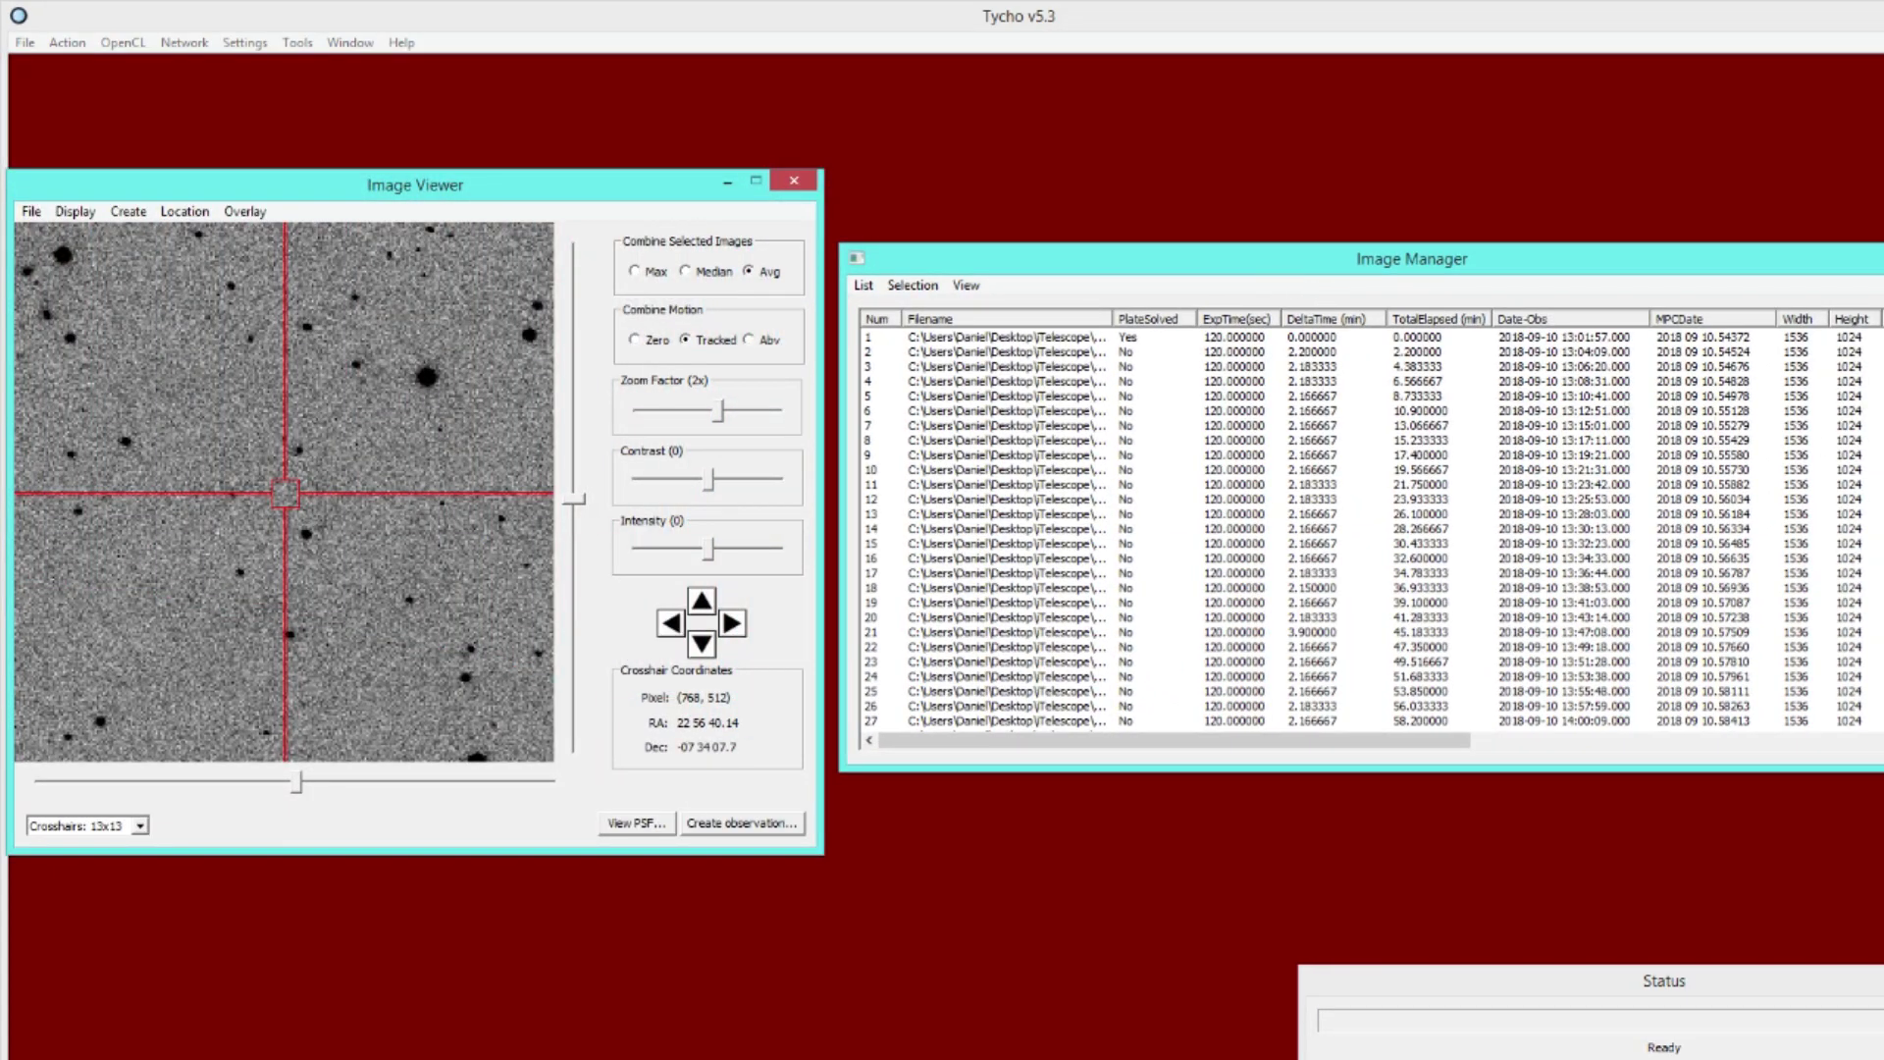
scroll(1810, 574, down, 11)
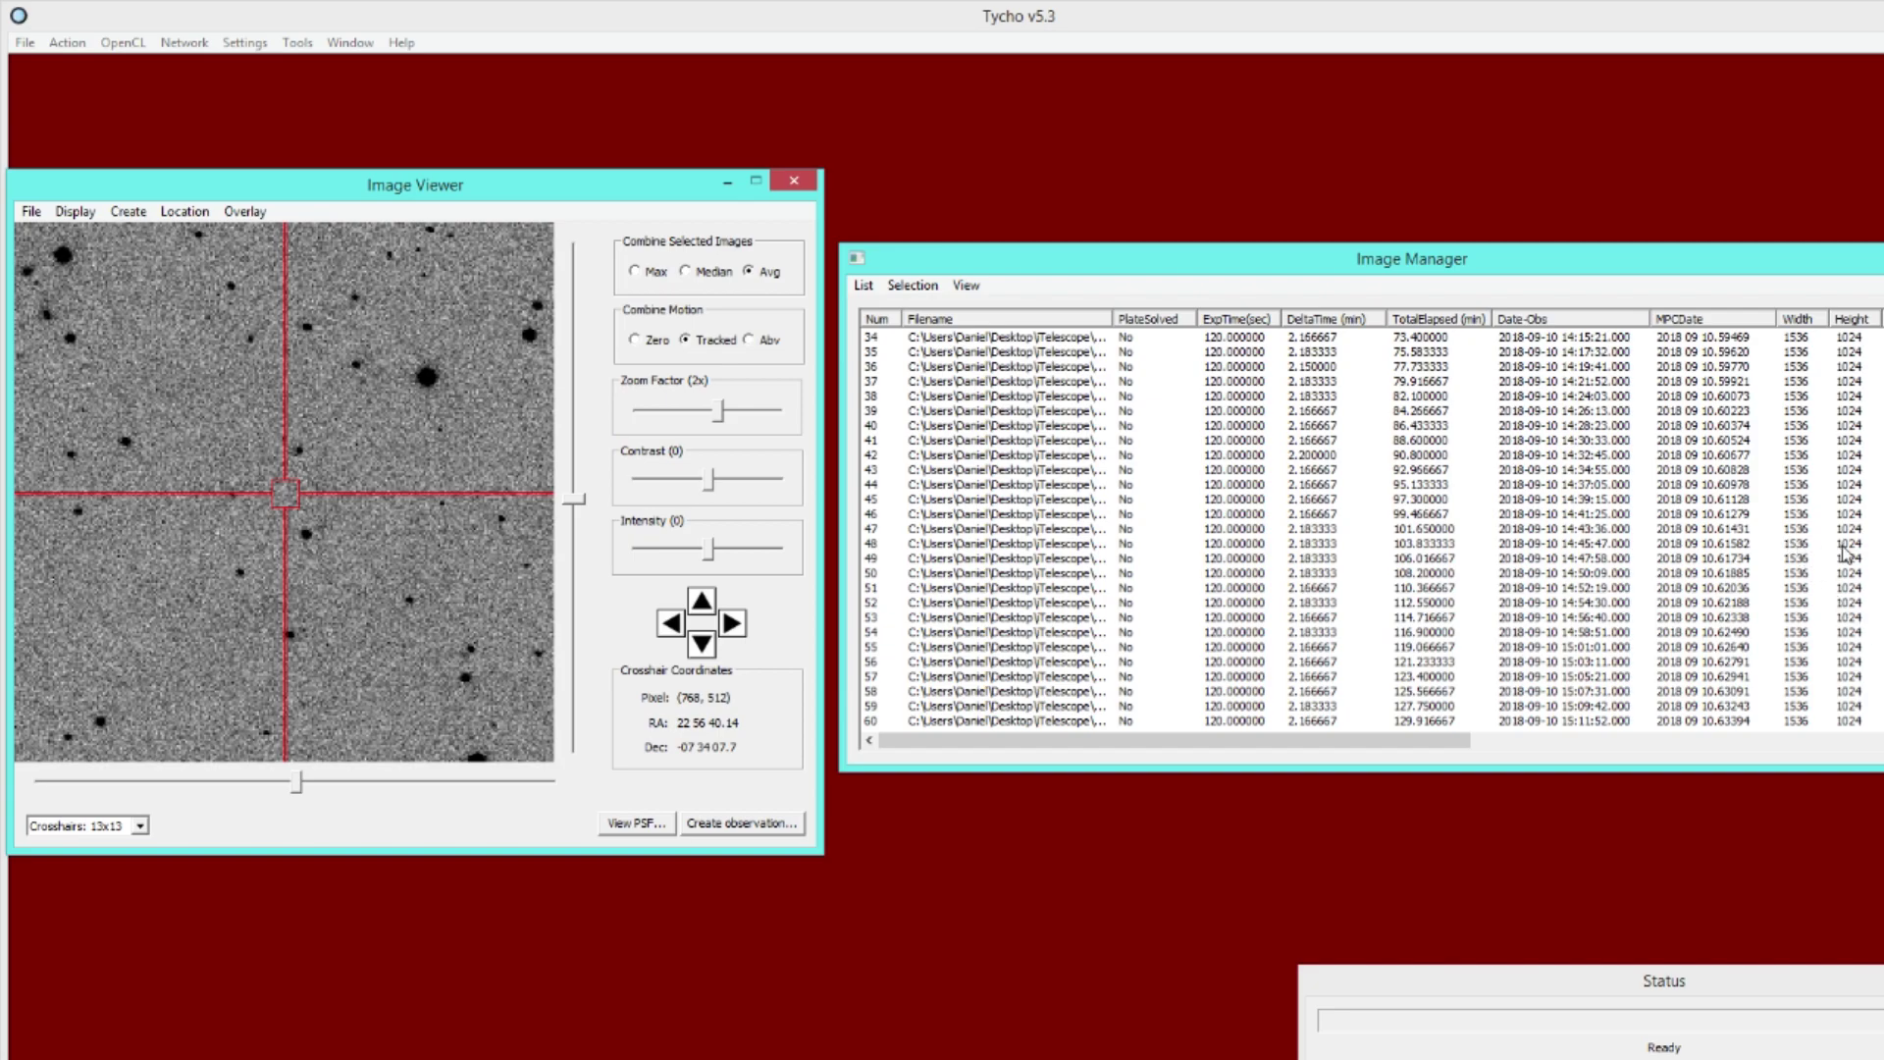
scroll(1803, 538, up, 11)
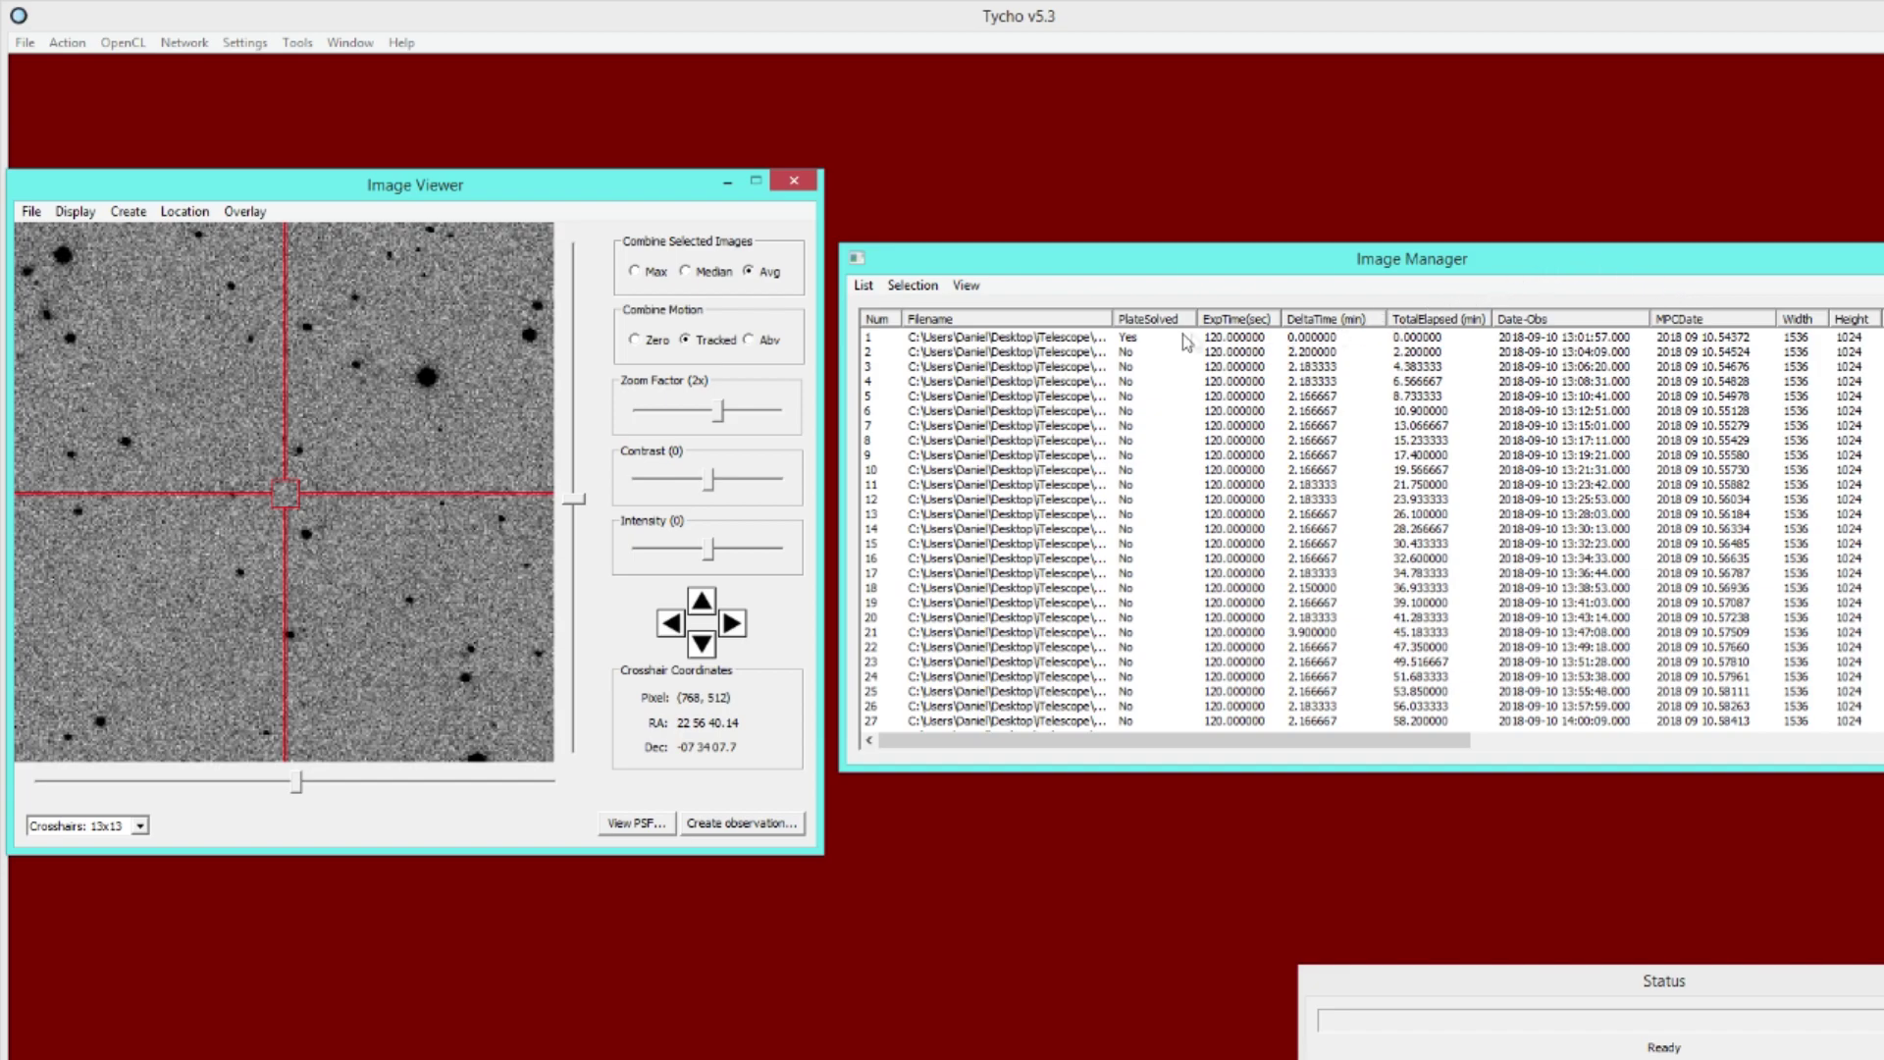
Step: Recentre the Image Viewer beside the bright star near the field's left edge at a 2x zoom factor
drag(719, 410, 660, 413)
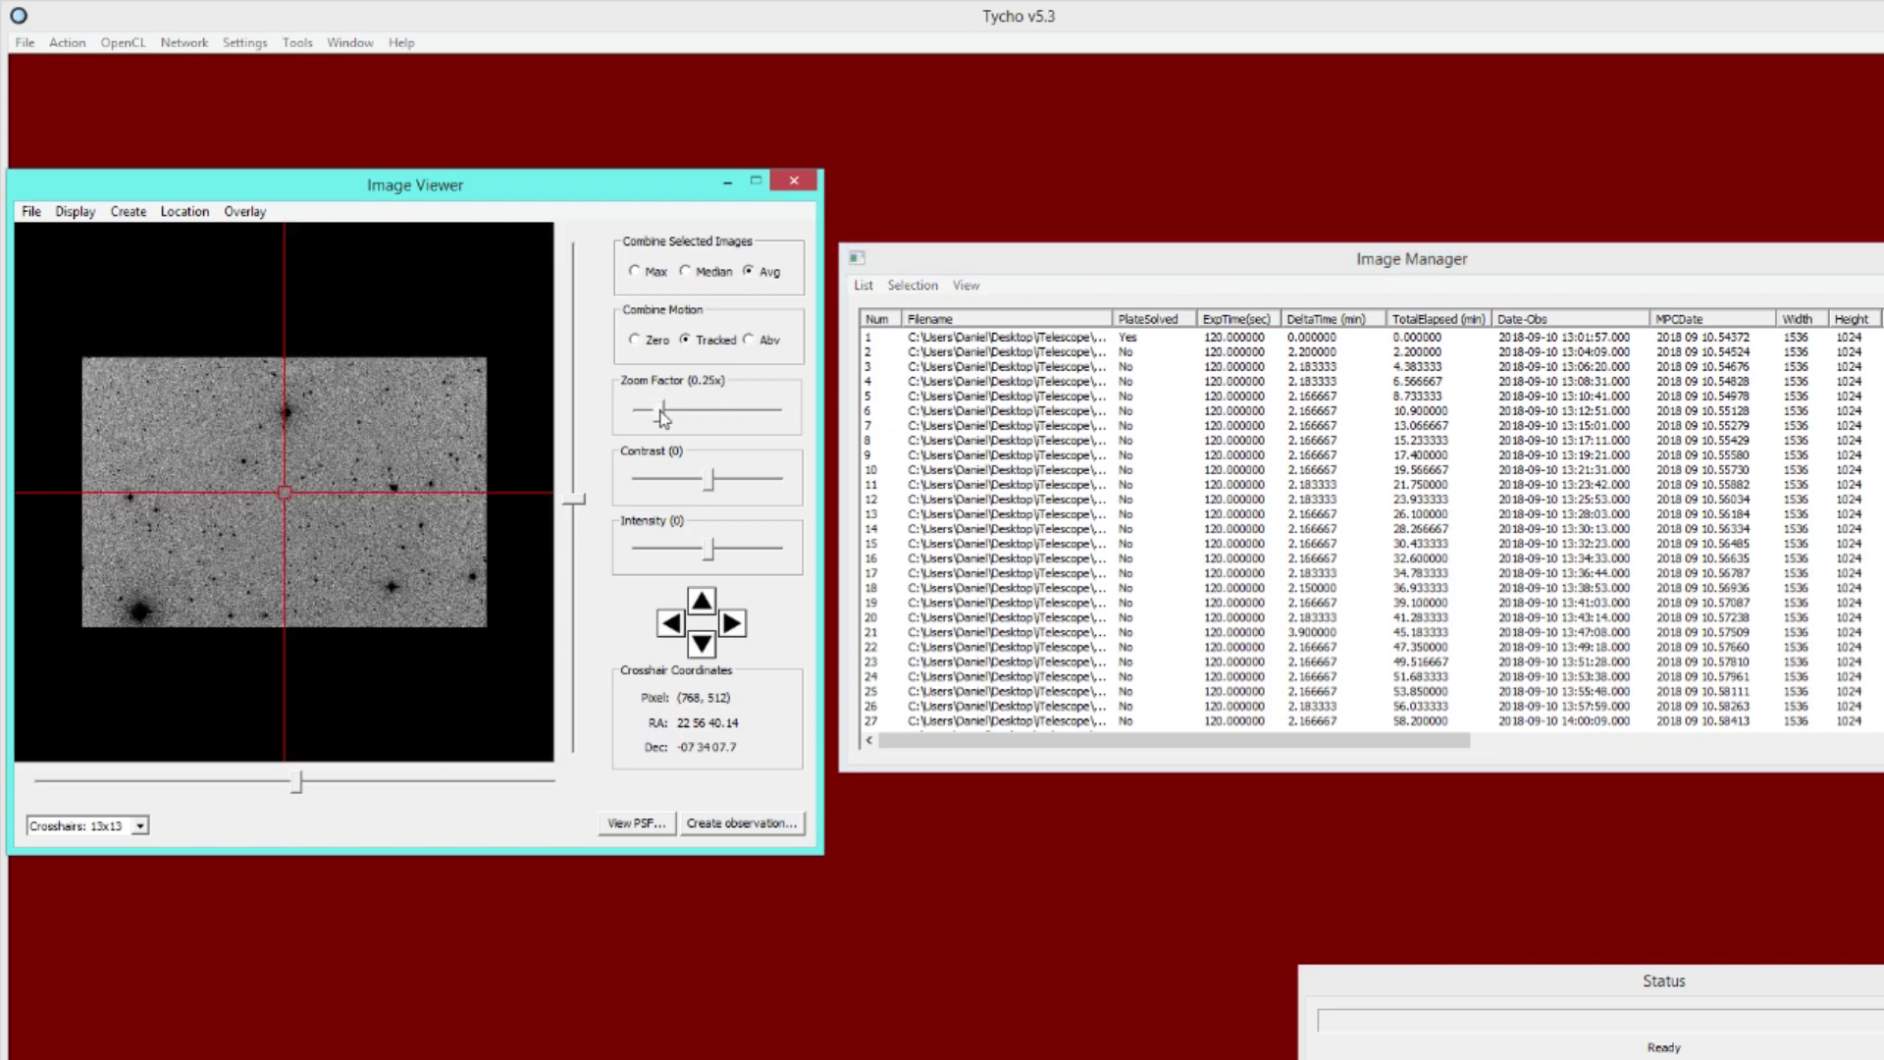
drag(232, 507, 384, 489)
drag(660, 412, 721, 412)
drag(365, 420, 403, 467)
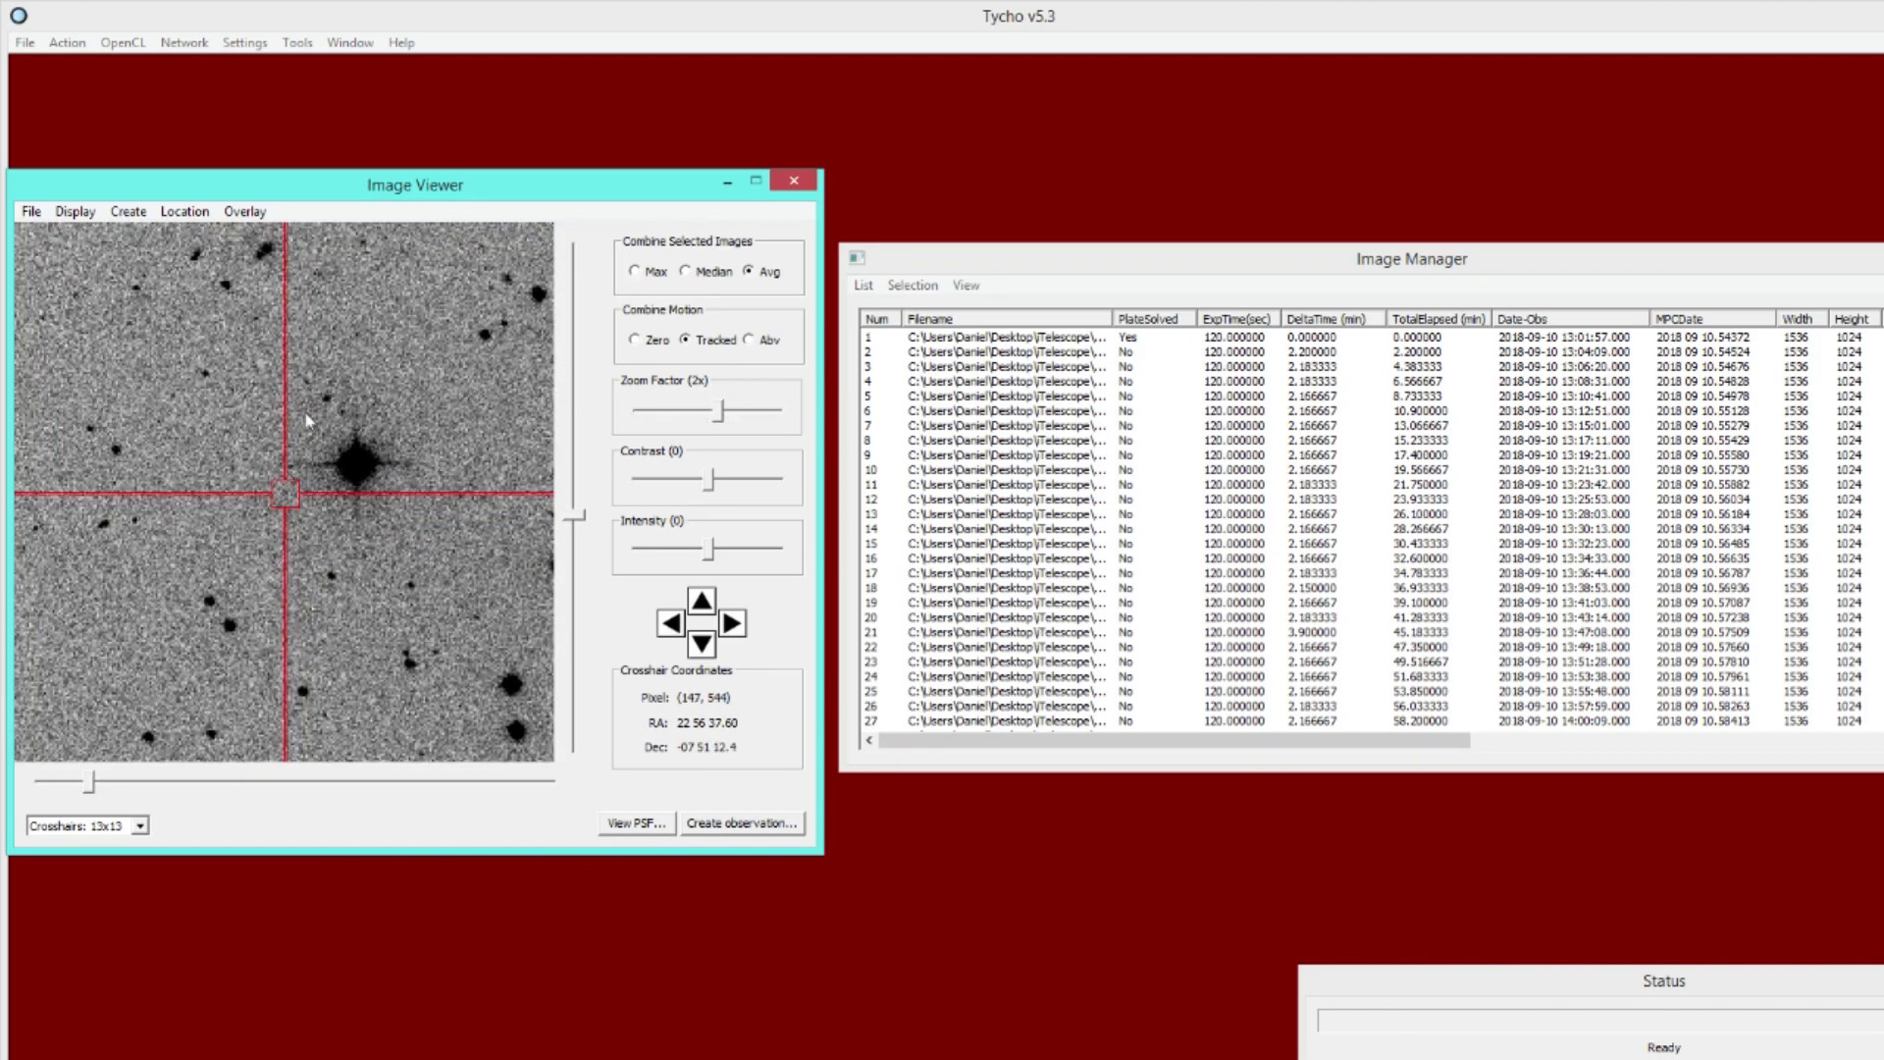
Step: Step through the images one by one and back to the first, looking for a moving object near the bright star
click(921, 355)
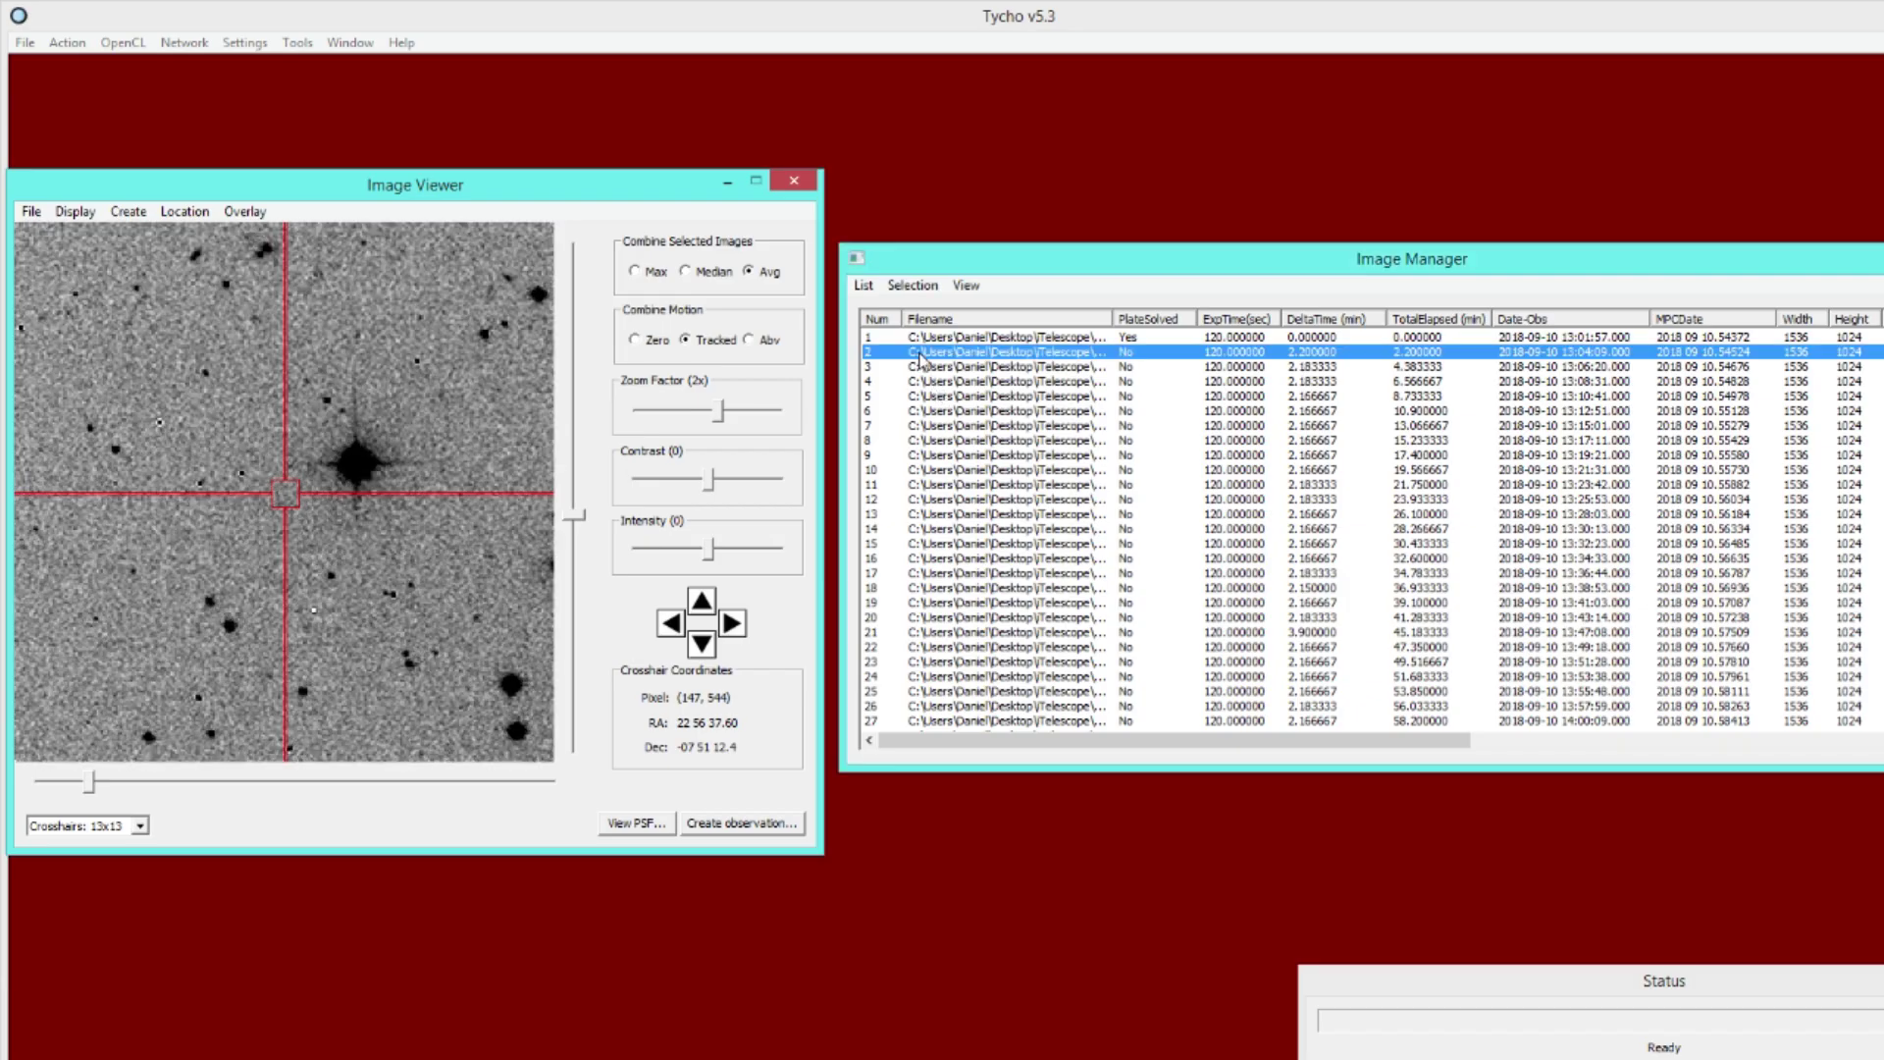
key(Down)
key(Down)
key(Down)
key(Down)
key(Down)
key(Down)
key(Down)
key(Down)
key(Down)
key(Down)
key(Down)
key(Down)
key(Down)
key(Down)
key(Down)
key(Down)
key(Down)
key(Down)
key(Down)
key(Down)
key(Down)
key(Down)
key(Down)
key(Down)
key(Down)
key(Down)
key(Down)
key(Down)
key(Down)
key(Down)
key(Down)
key(Down)
key(Down)
key(Up)
key(Up)
key(Up)
key(Up)
key(Up)
key(Up)
key(Up)
key(Up)
key(Up)
key(Up)
key(Up)
key(Up)
key(Up)
key(Up)
key(Up)
key(Up)
key(Up)
key(Up)
key(Up)
key(Up)
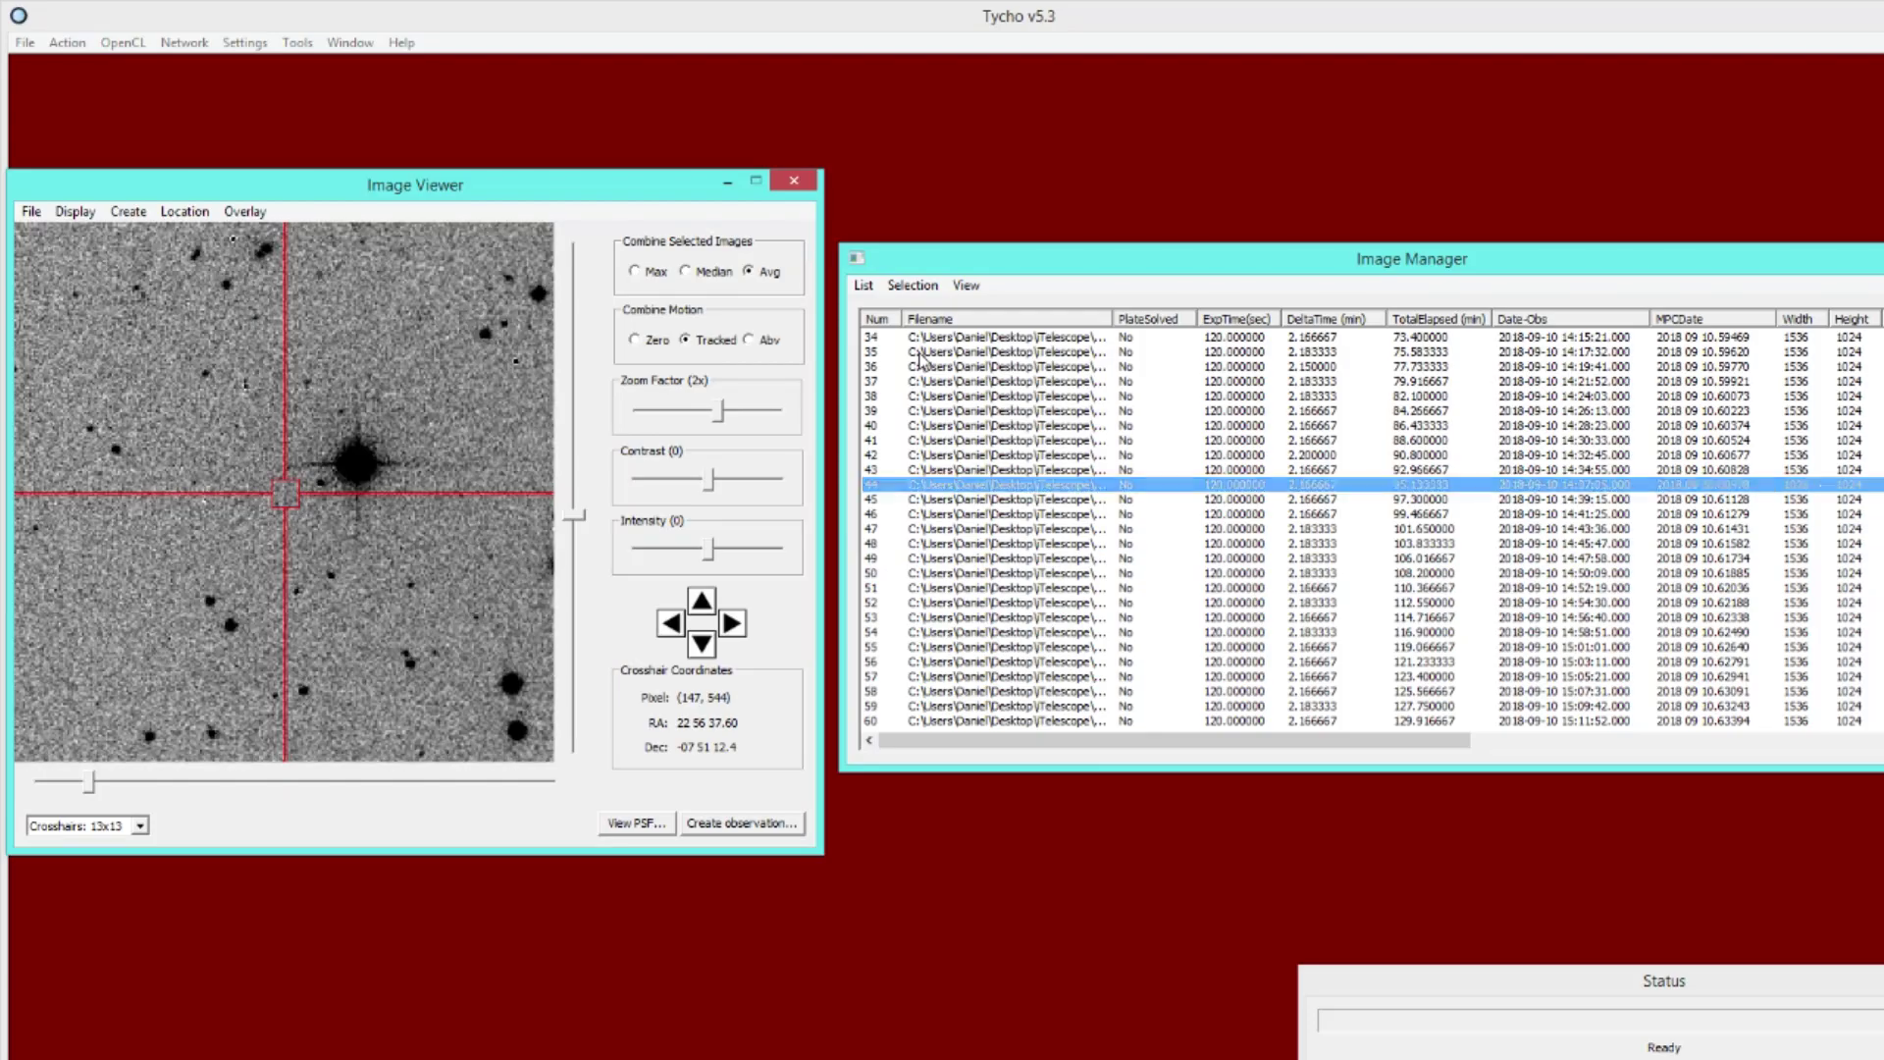
key(Up)
key(Up)
key(Up)
key(Up)
key(Up)
key(Up)
key(Up)
key(Up)
key(Up)
key(Up)
key(Up)
key(Up)
key(Up)
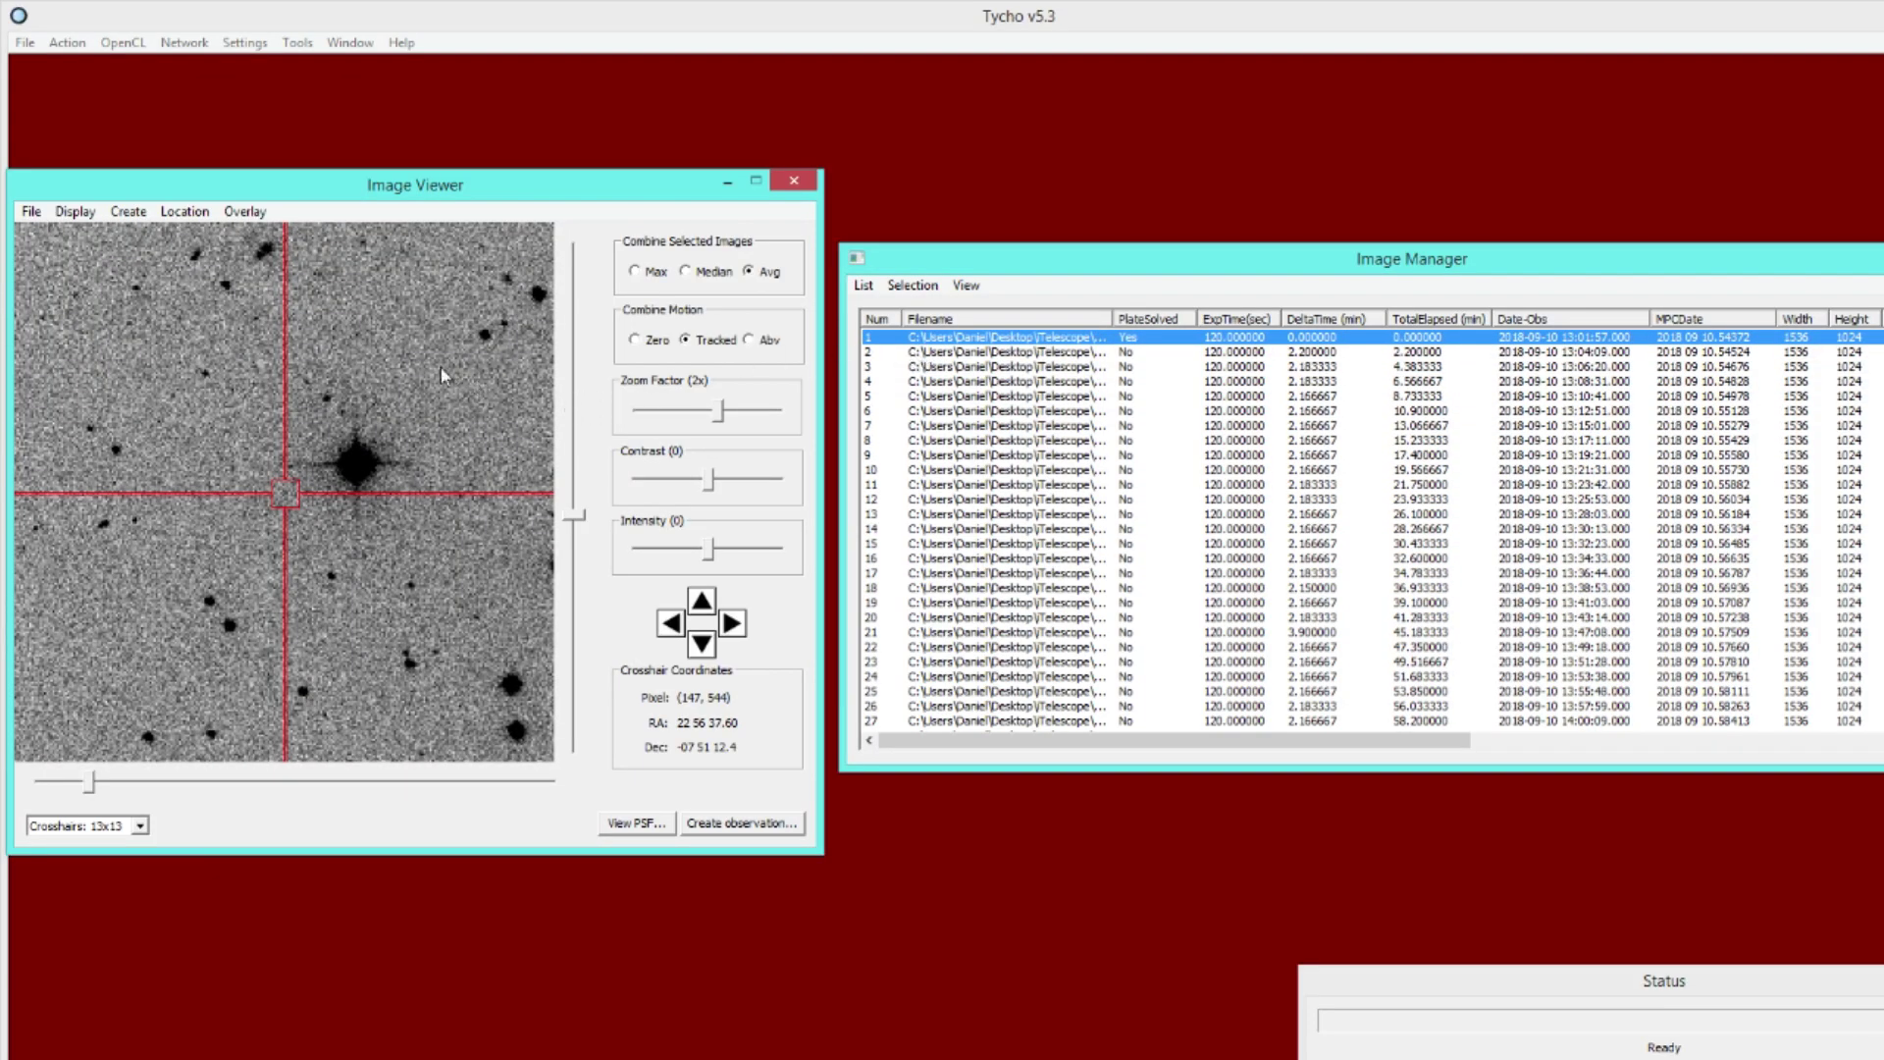
Step: Load the star catalog and create an observation of the moving object beside the bright star in image 55
click(31, 211)
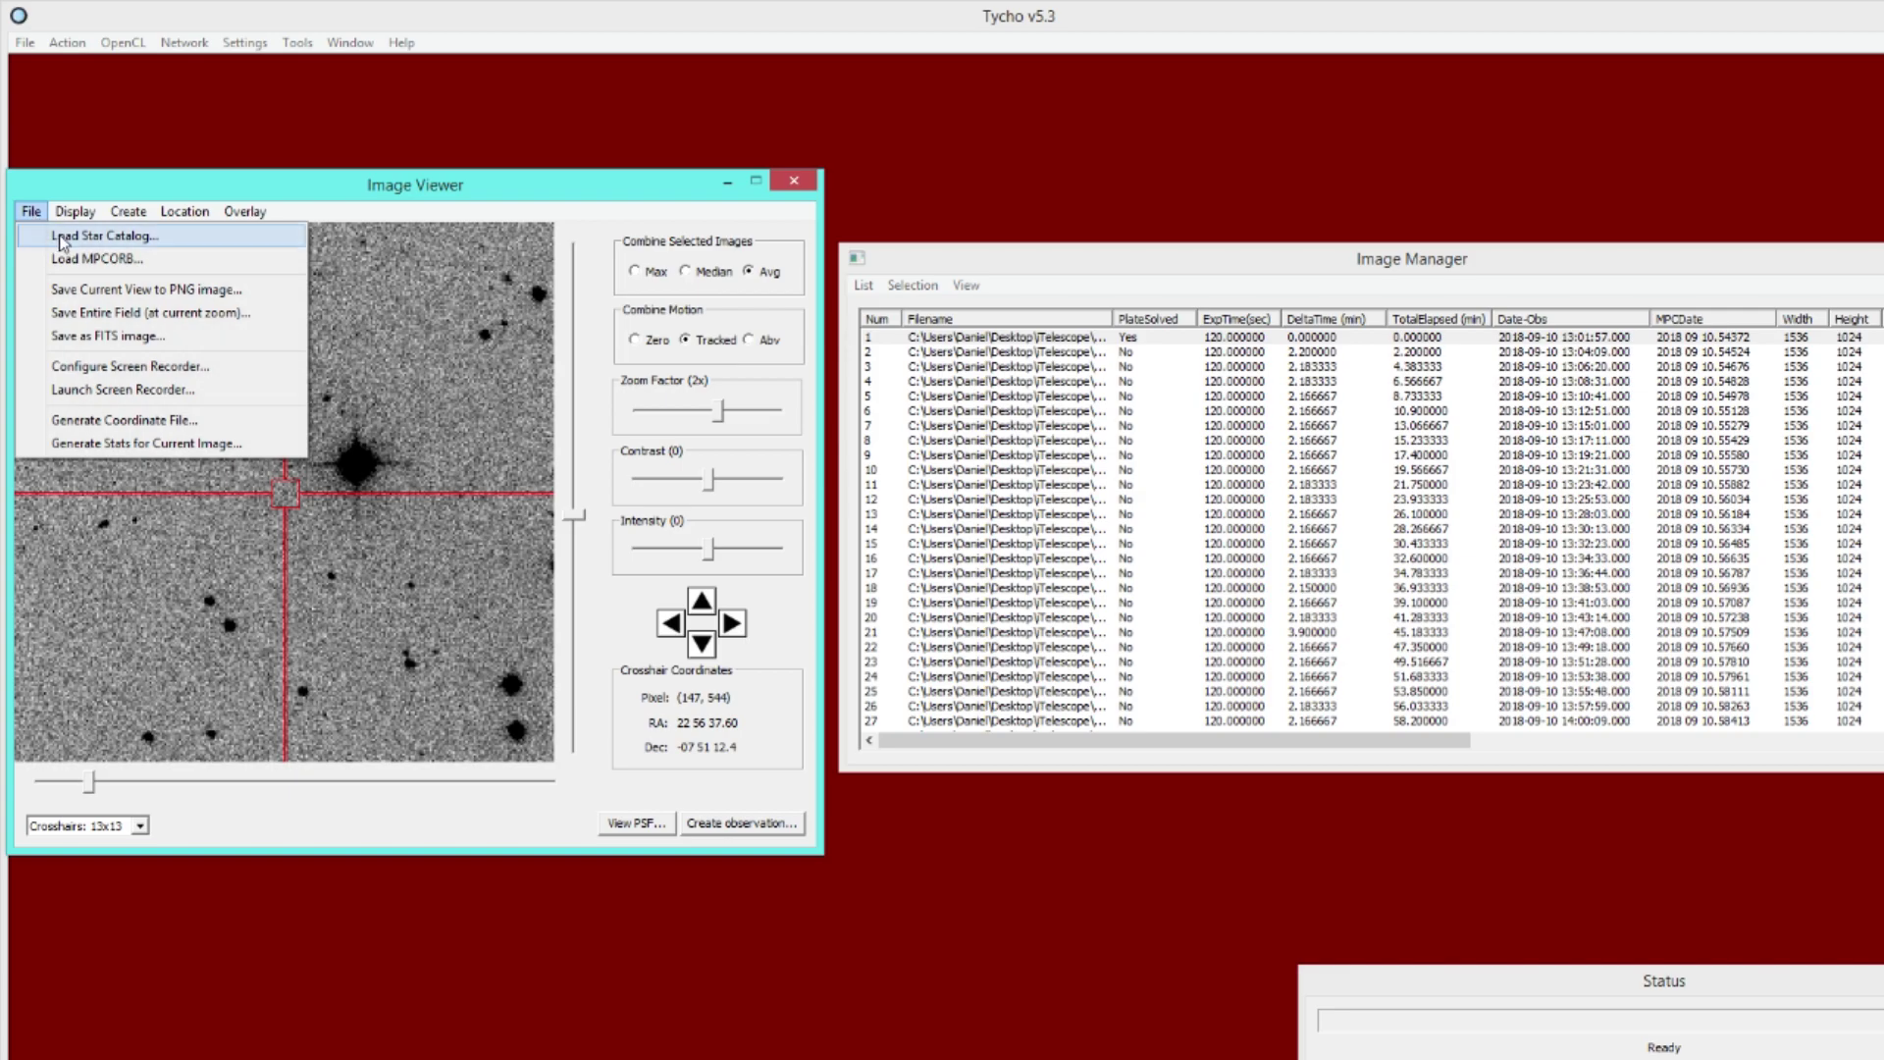
click(69, 236)
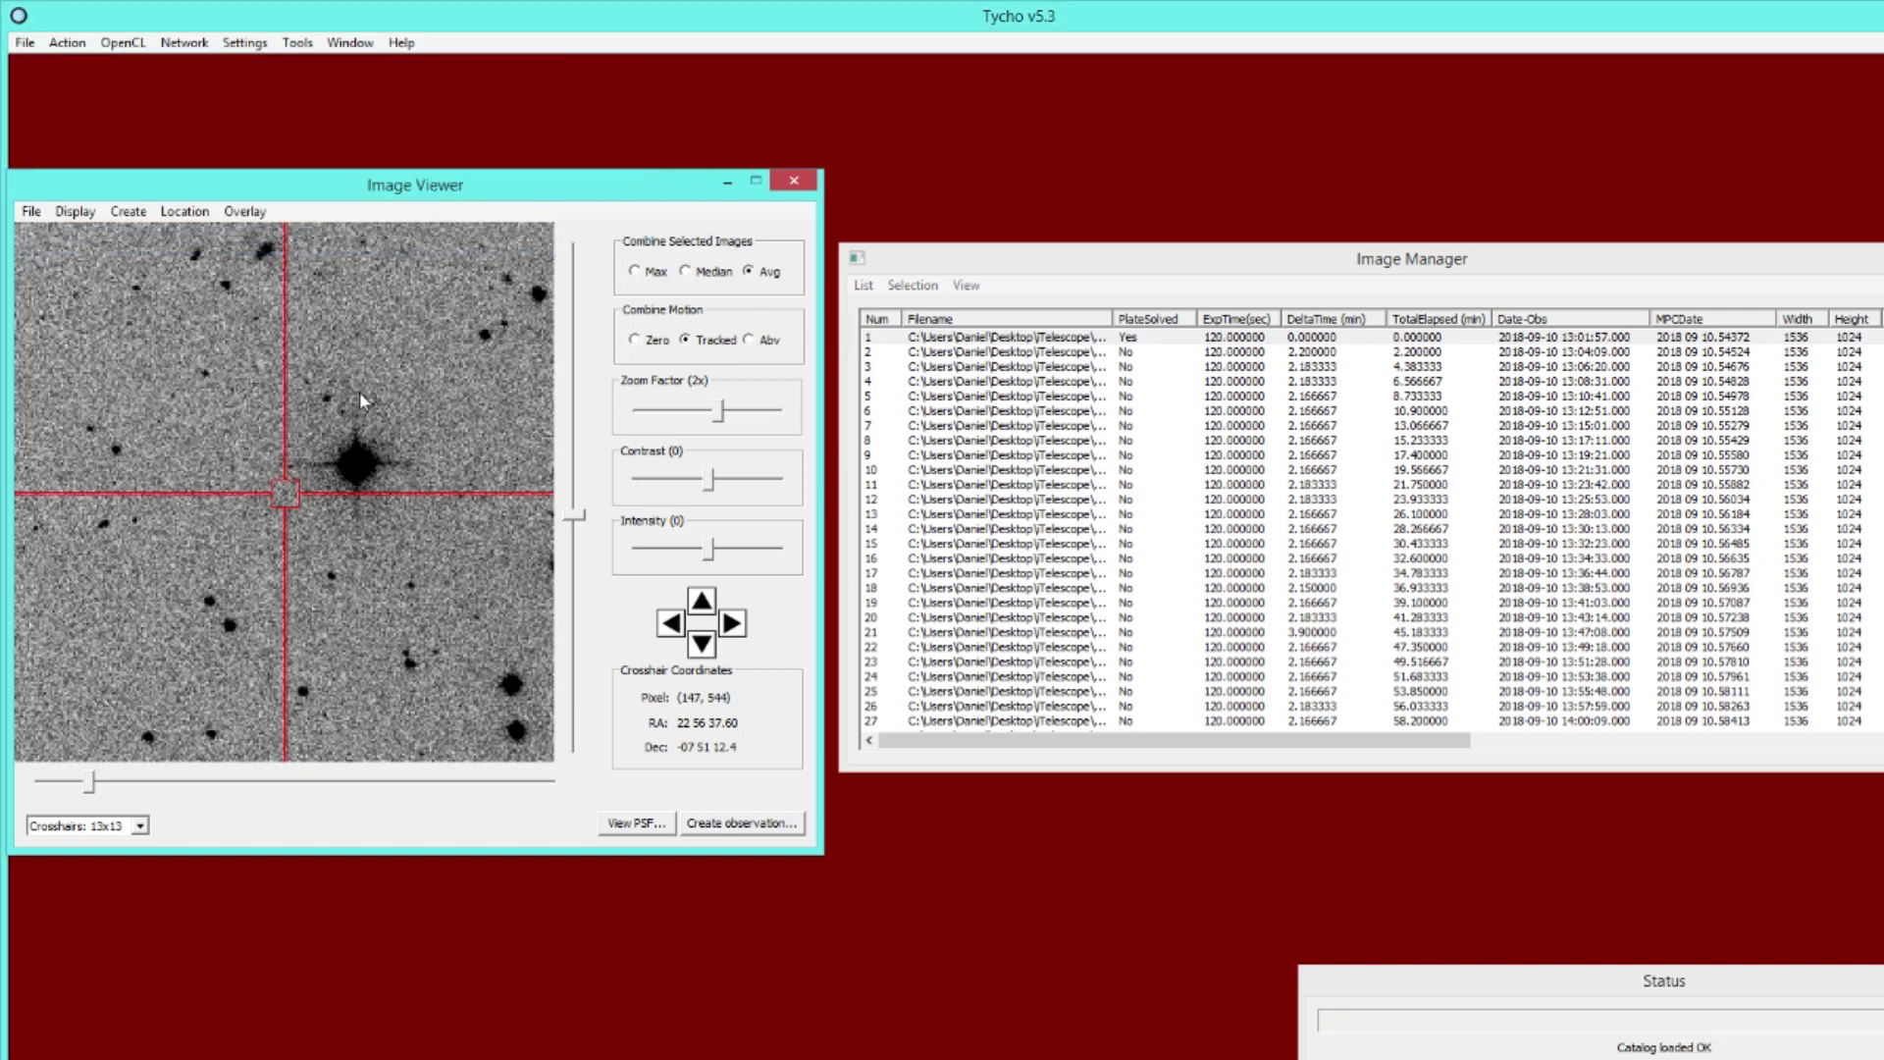
scroll(1369, 529, down, 11)
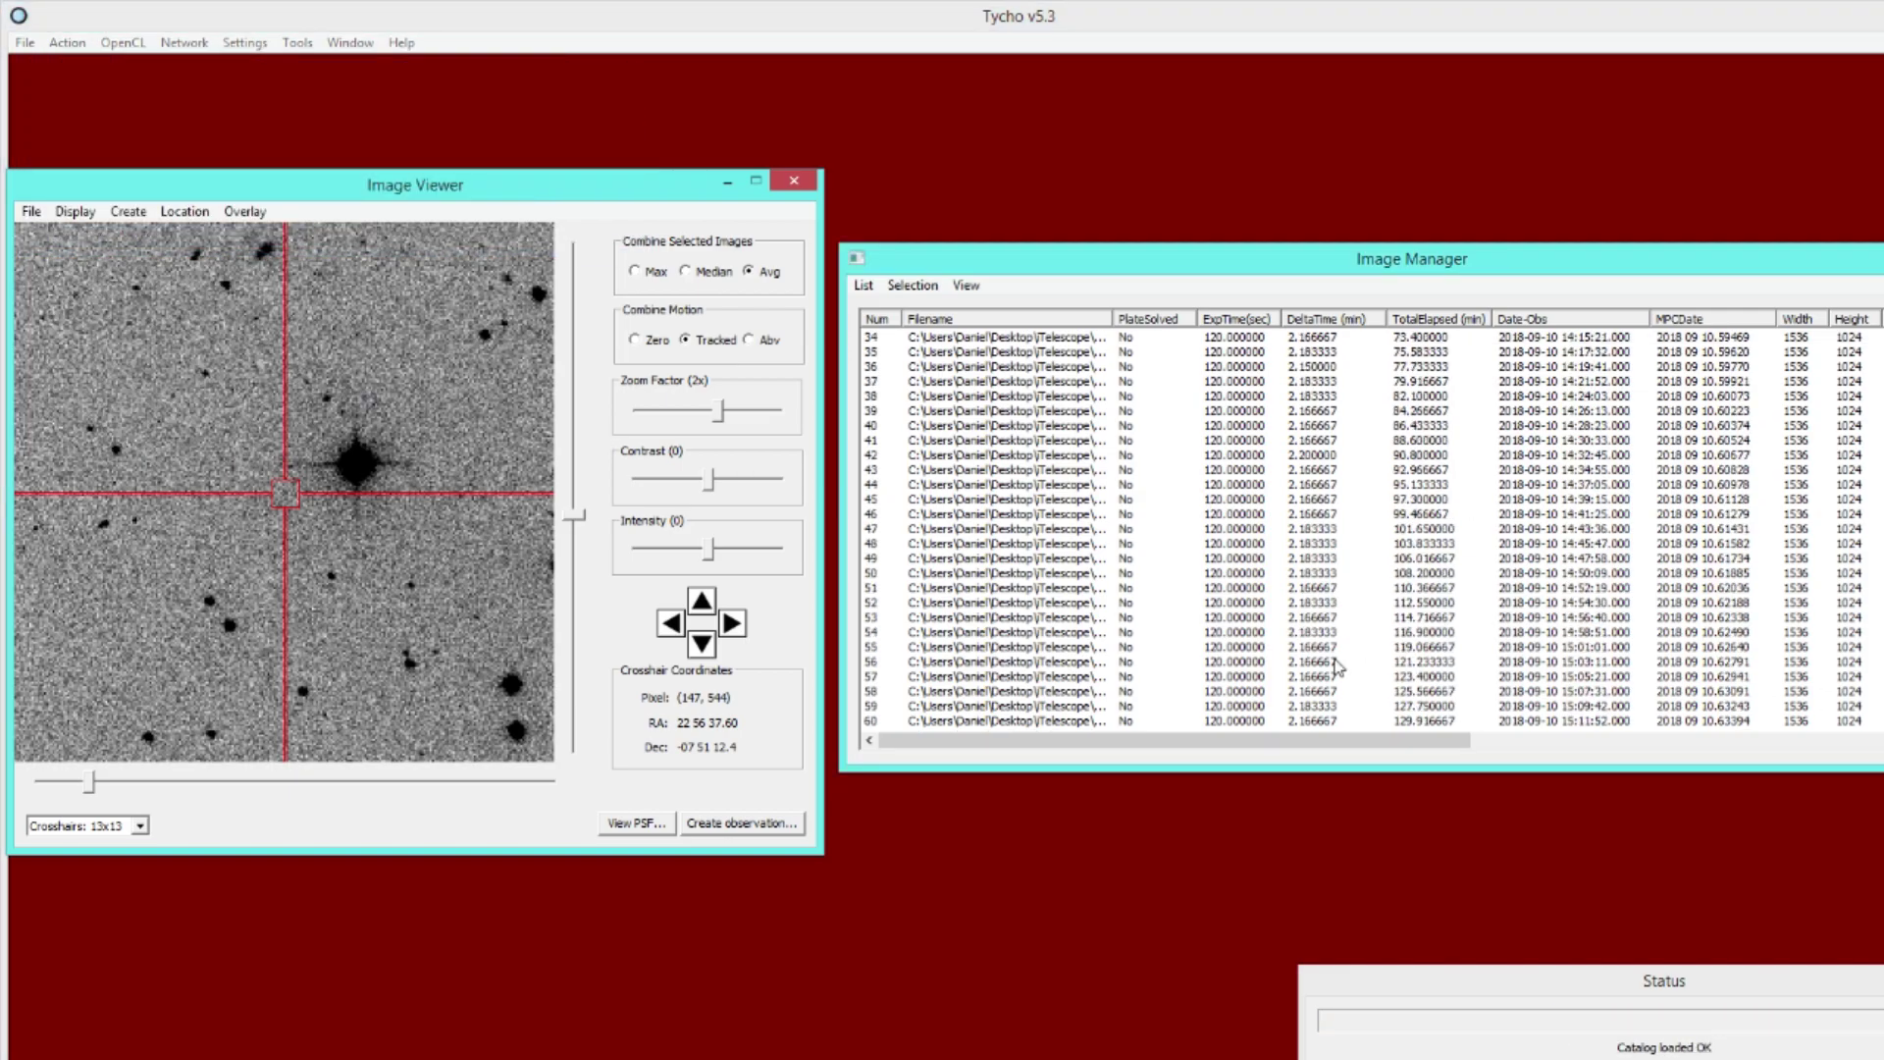
click(1324, 647)
click(317, 505)
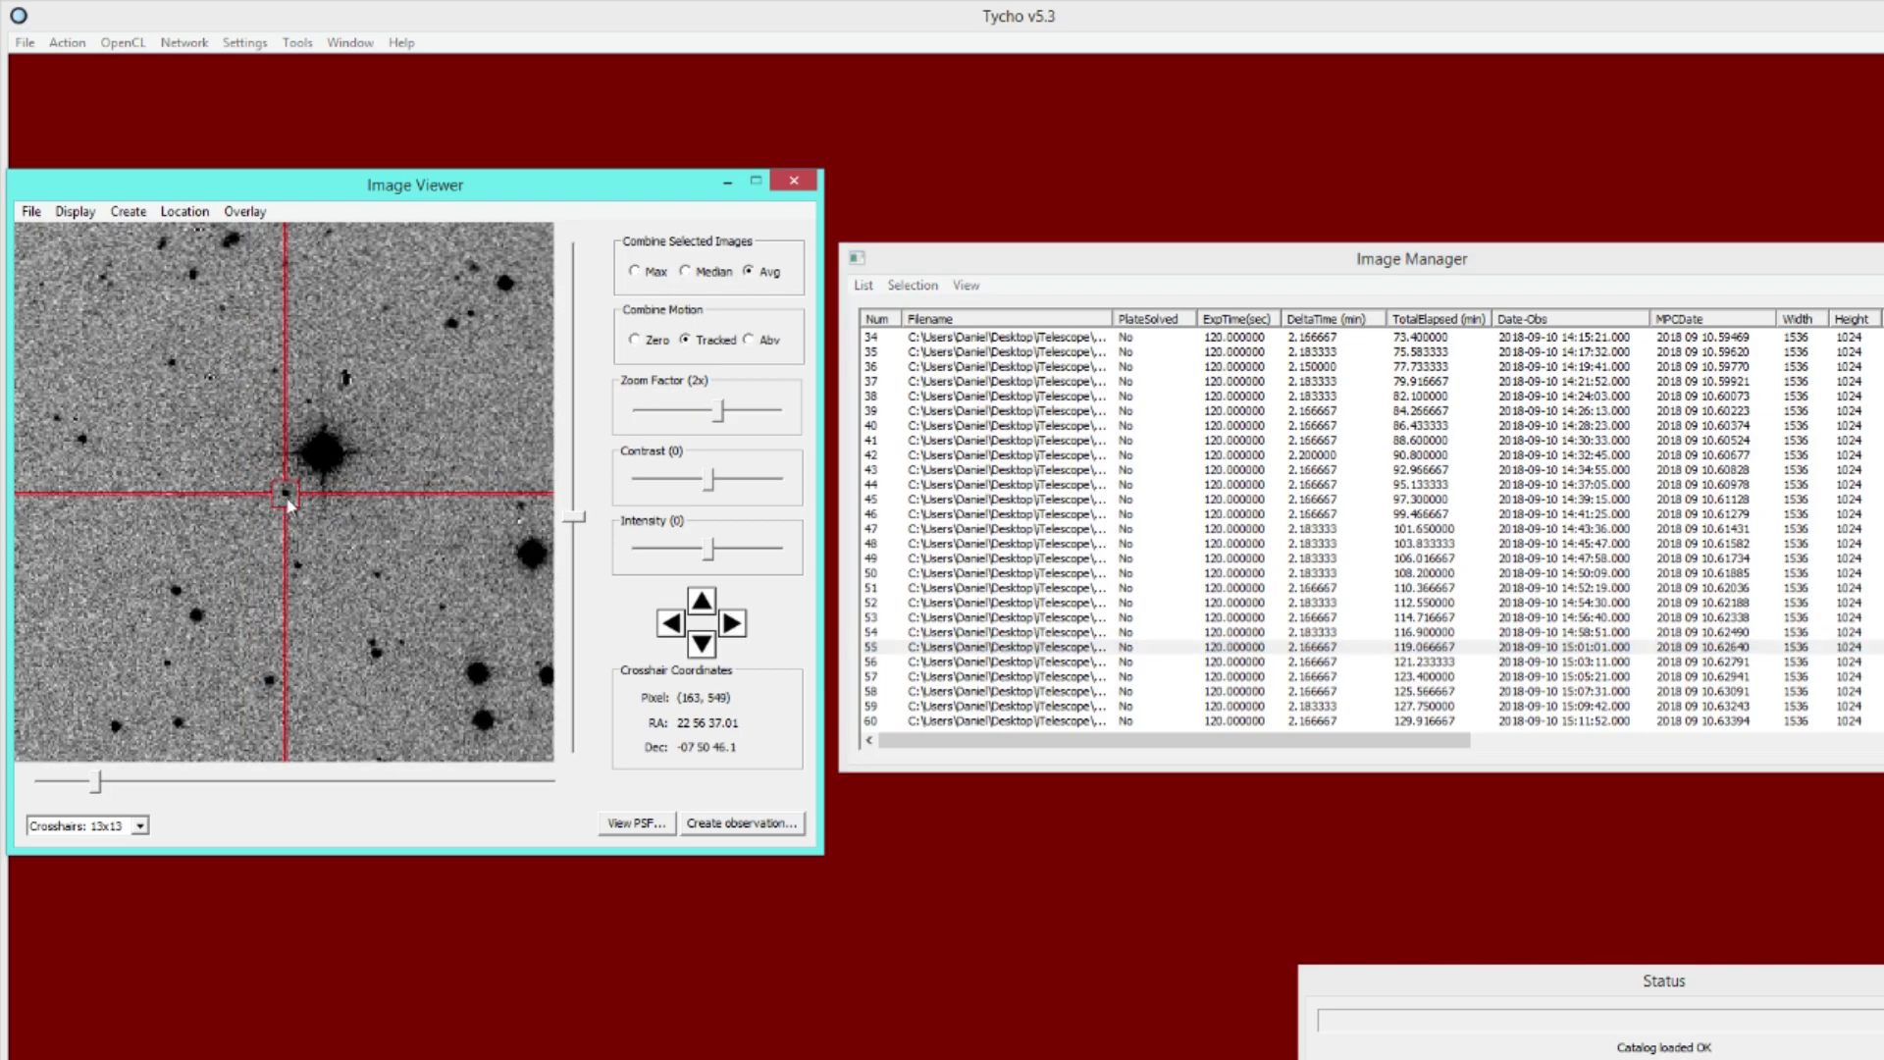
click(721, 832)
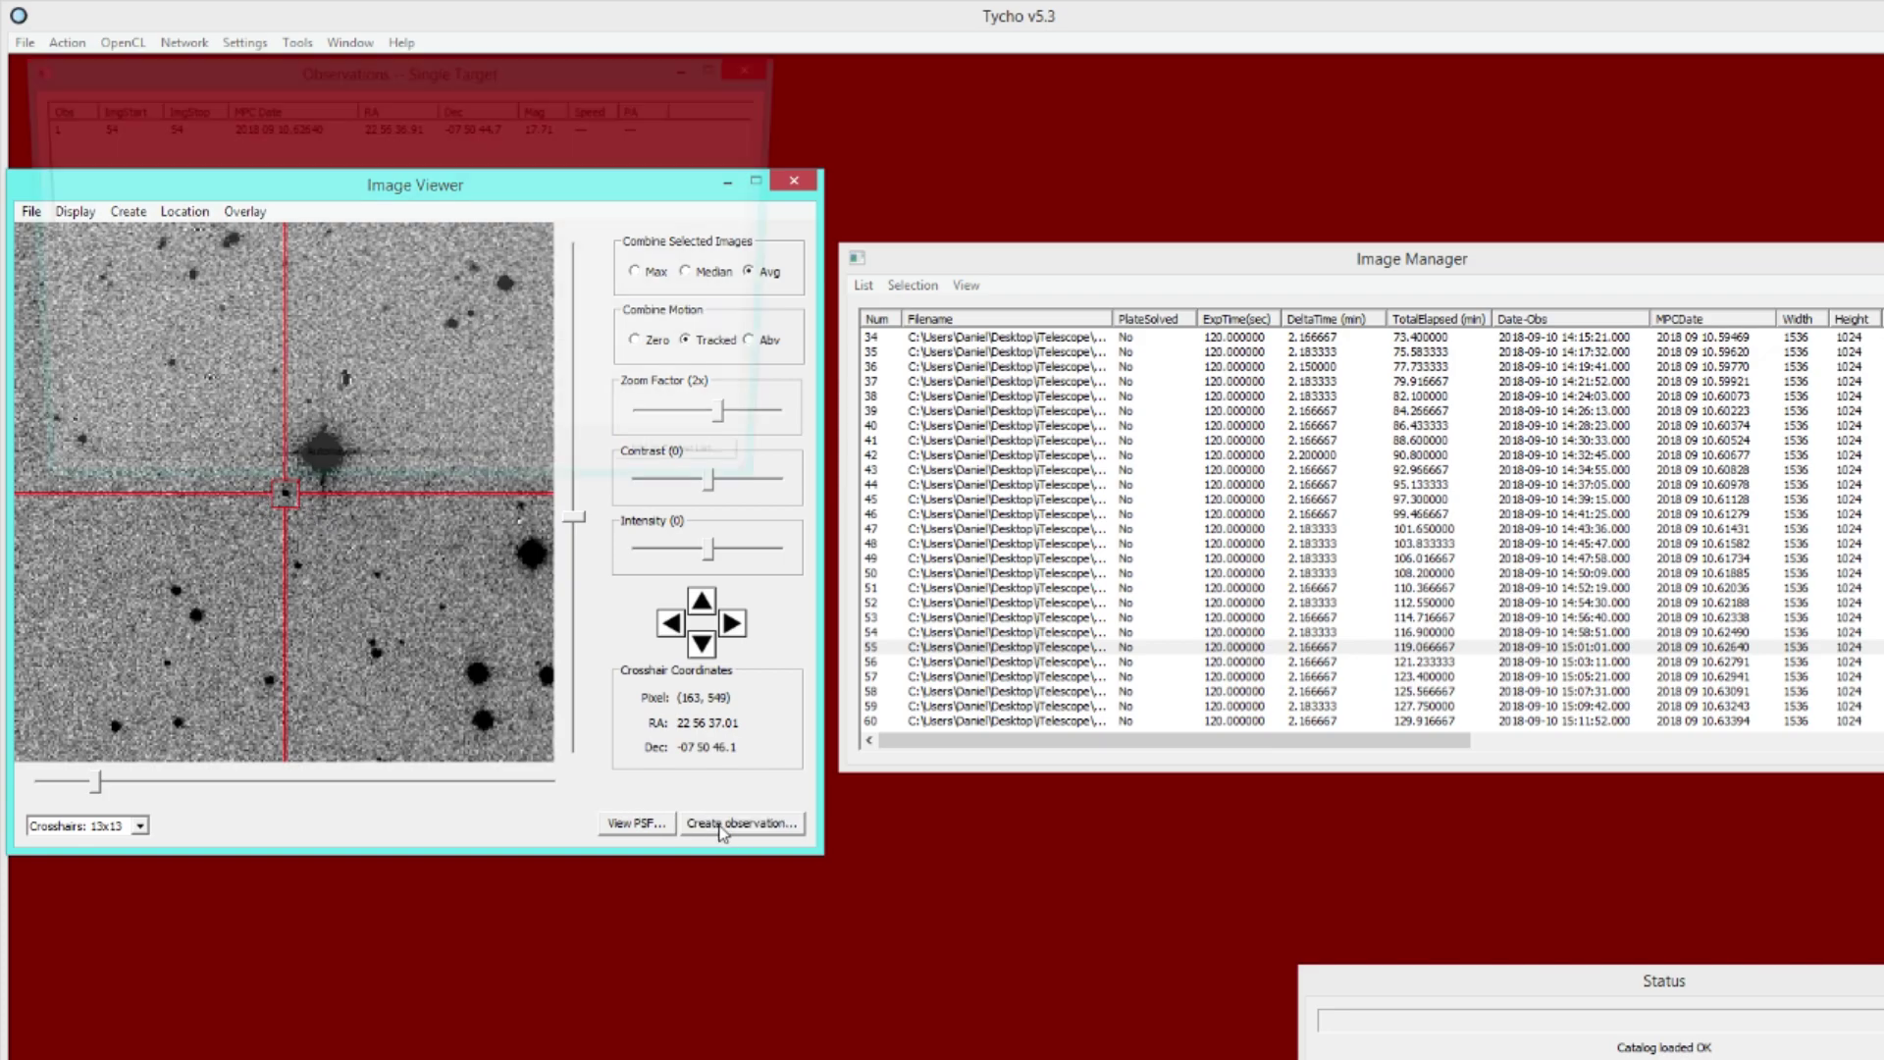
Step: Rearrange the observations and Image Manager windows, and create a second observation of the moving object in image 48
drag(333, 76, 1165, 690)
drag(1022, 266, 995, 106)
click(1060, 385)
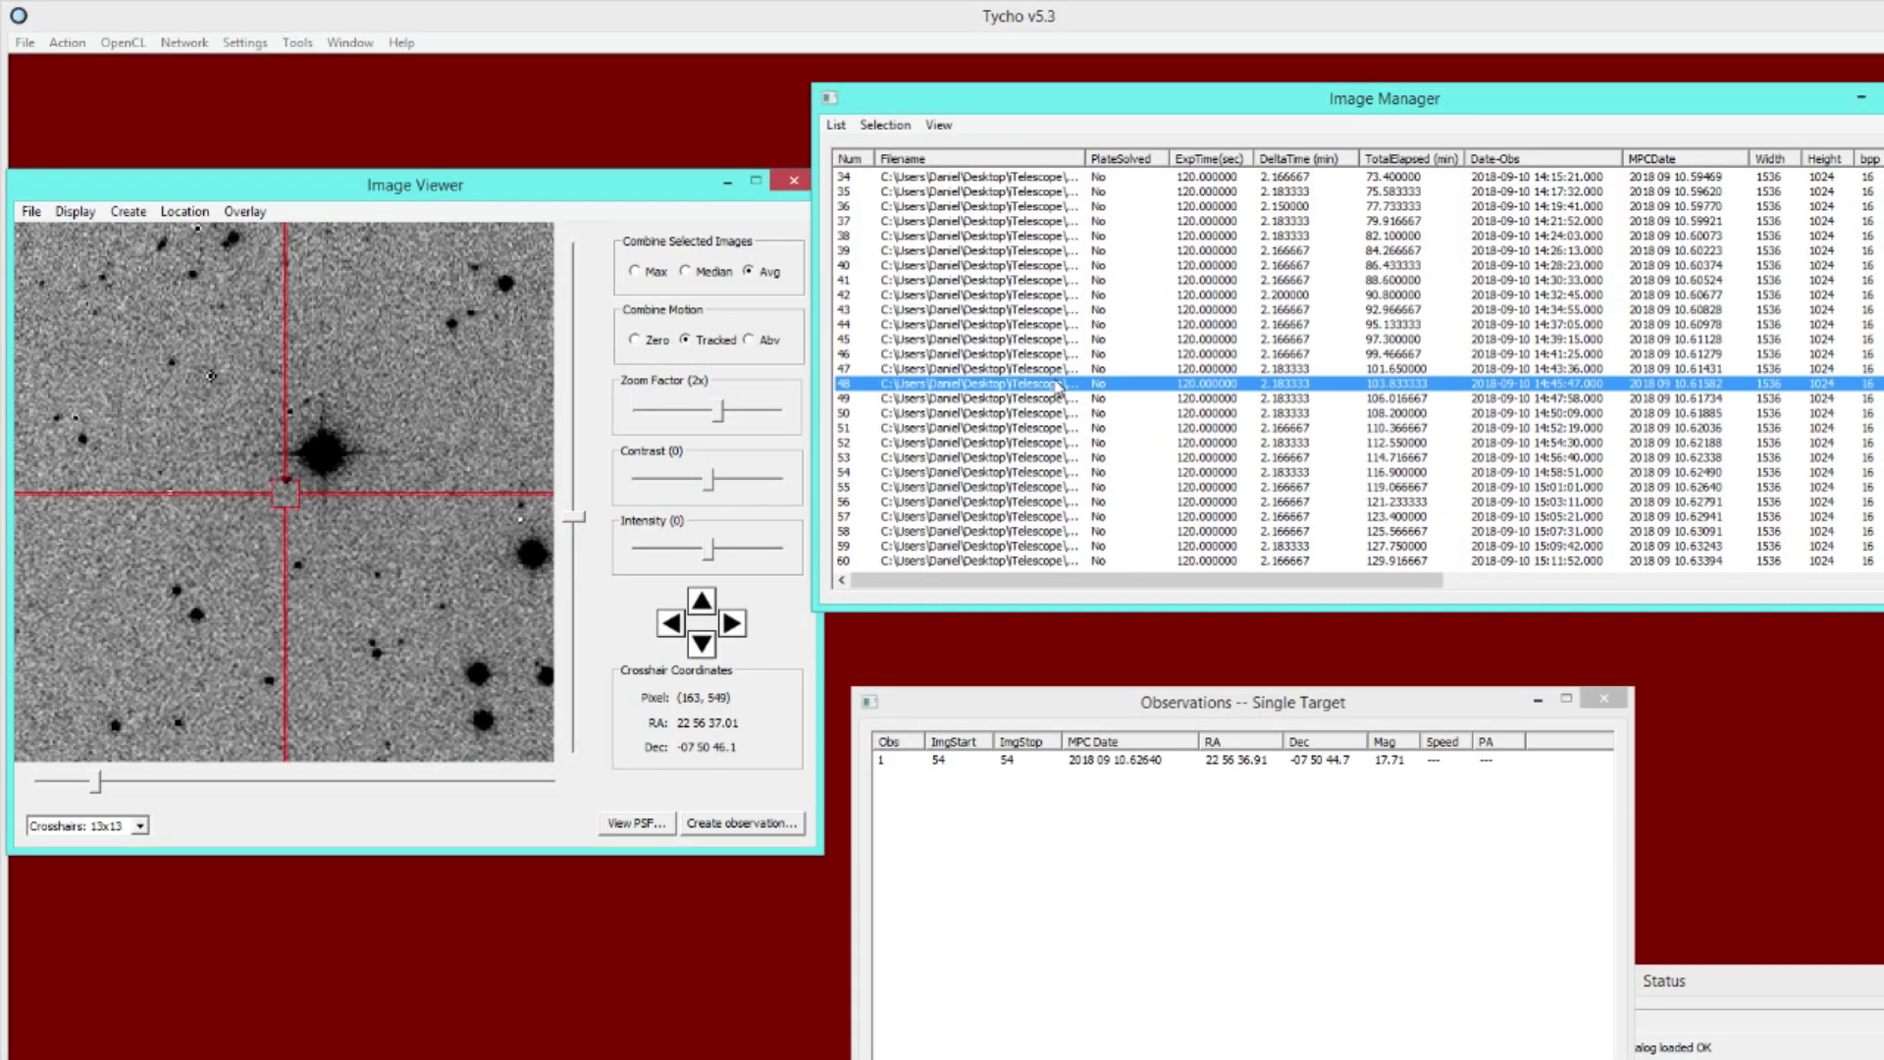
click(289, 487)
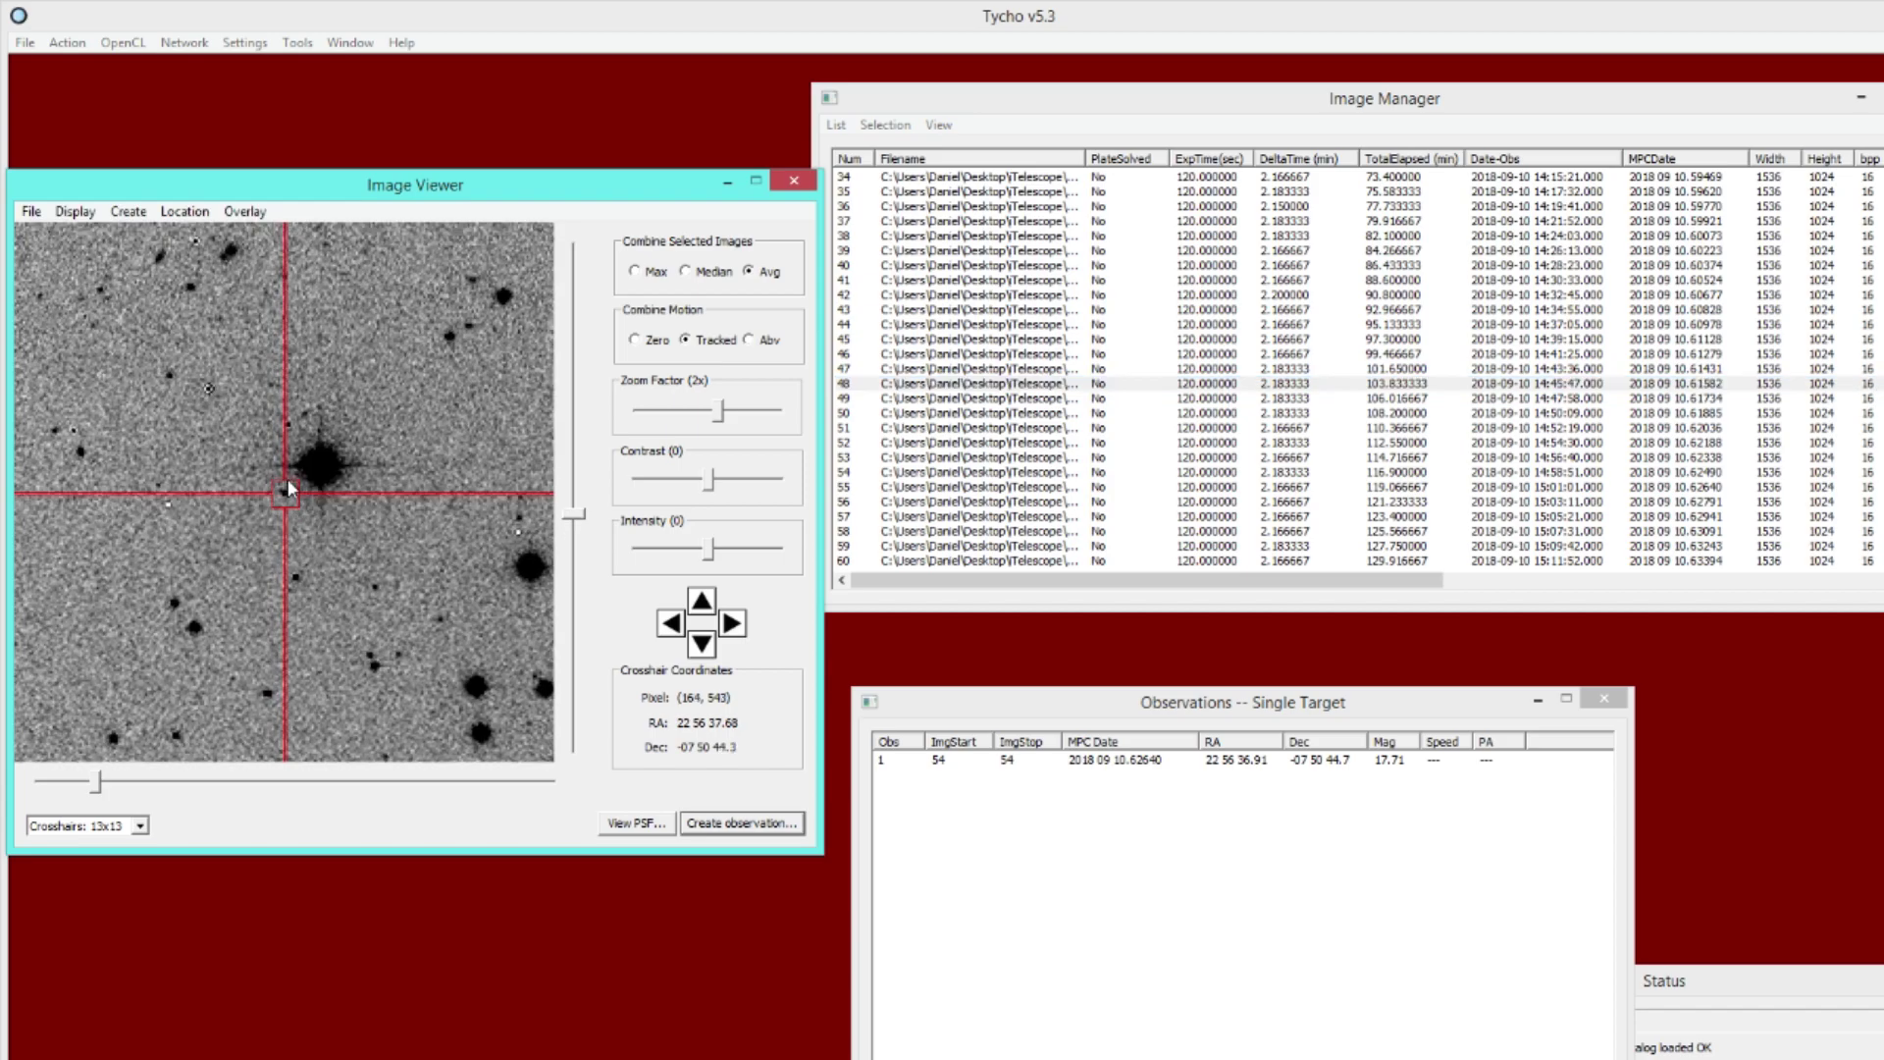
click(743, 824)
Step: Create a third observation of the moving object, centring the crosshairs on it in image 7
scroll(1369, 274, up, 11)
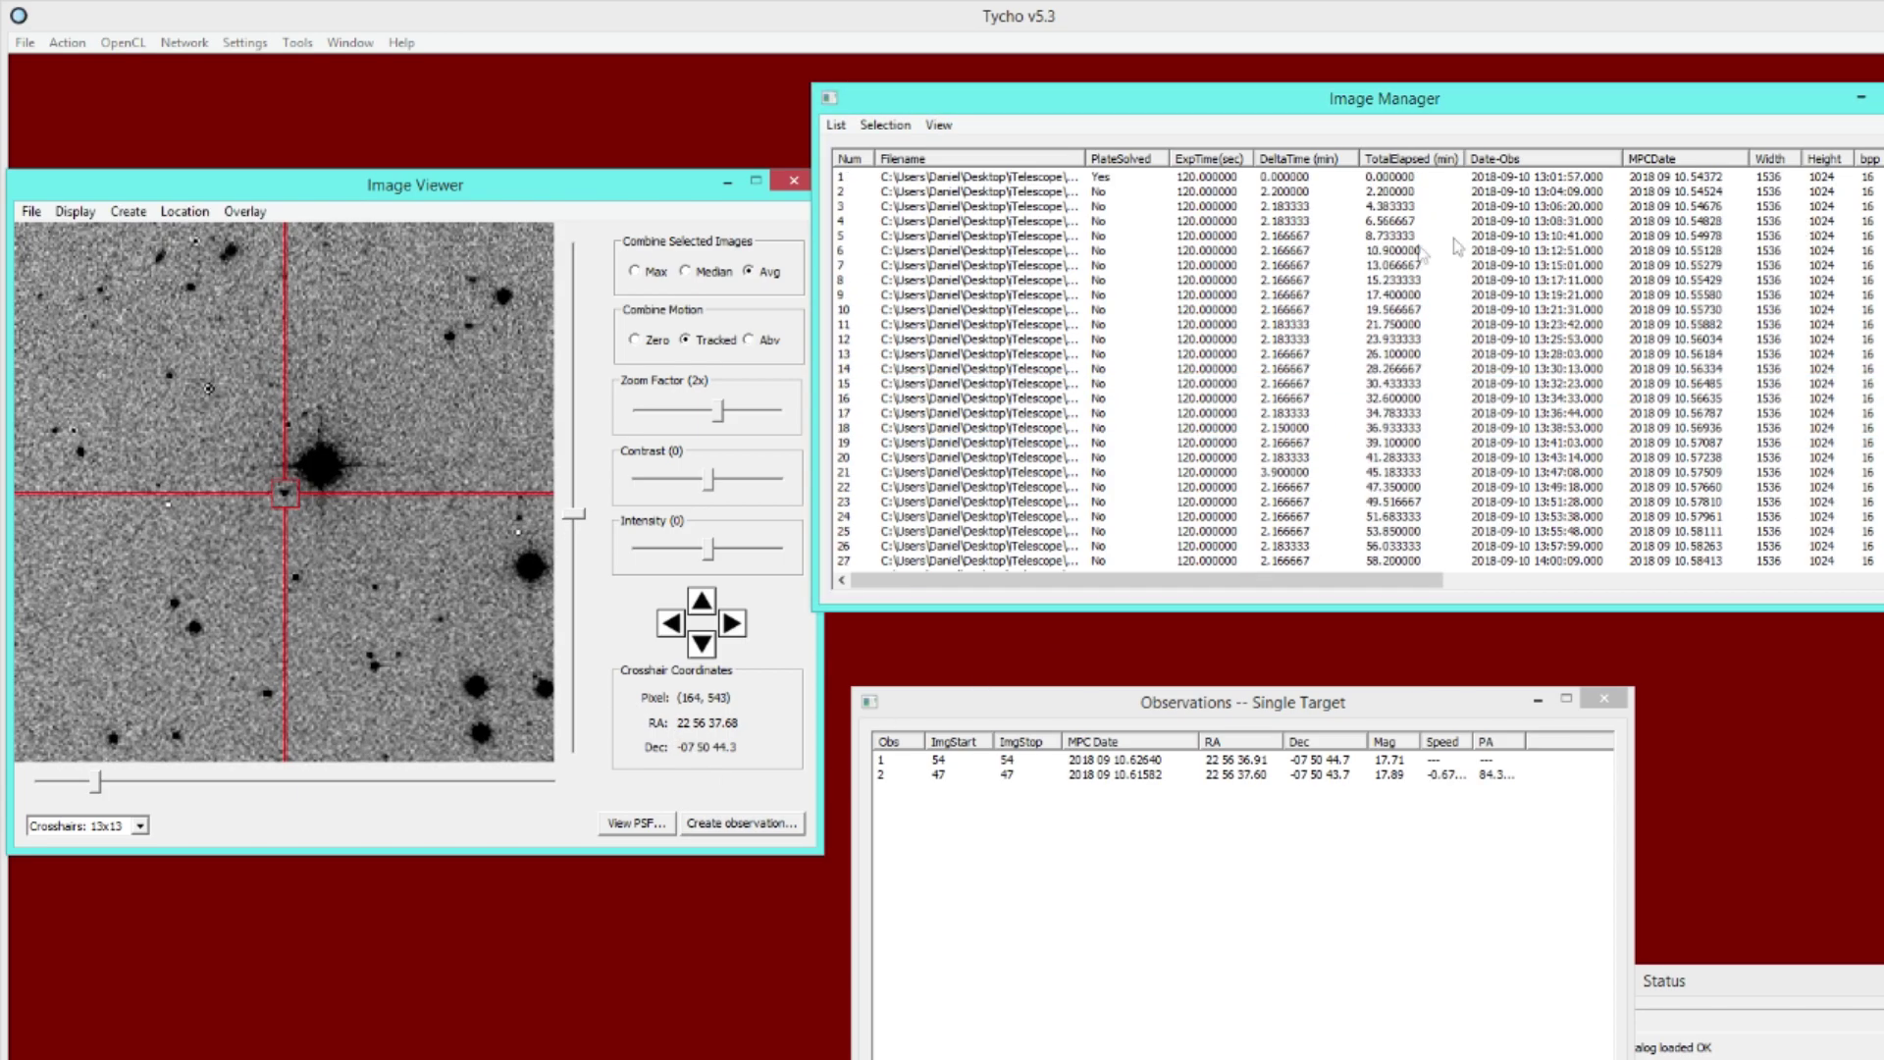
click(1369, 265)
click(290, 420)
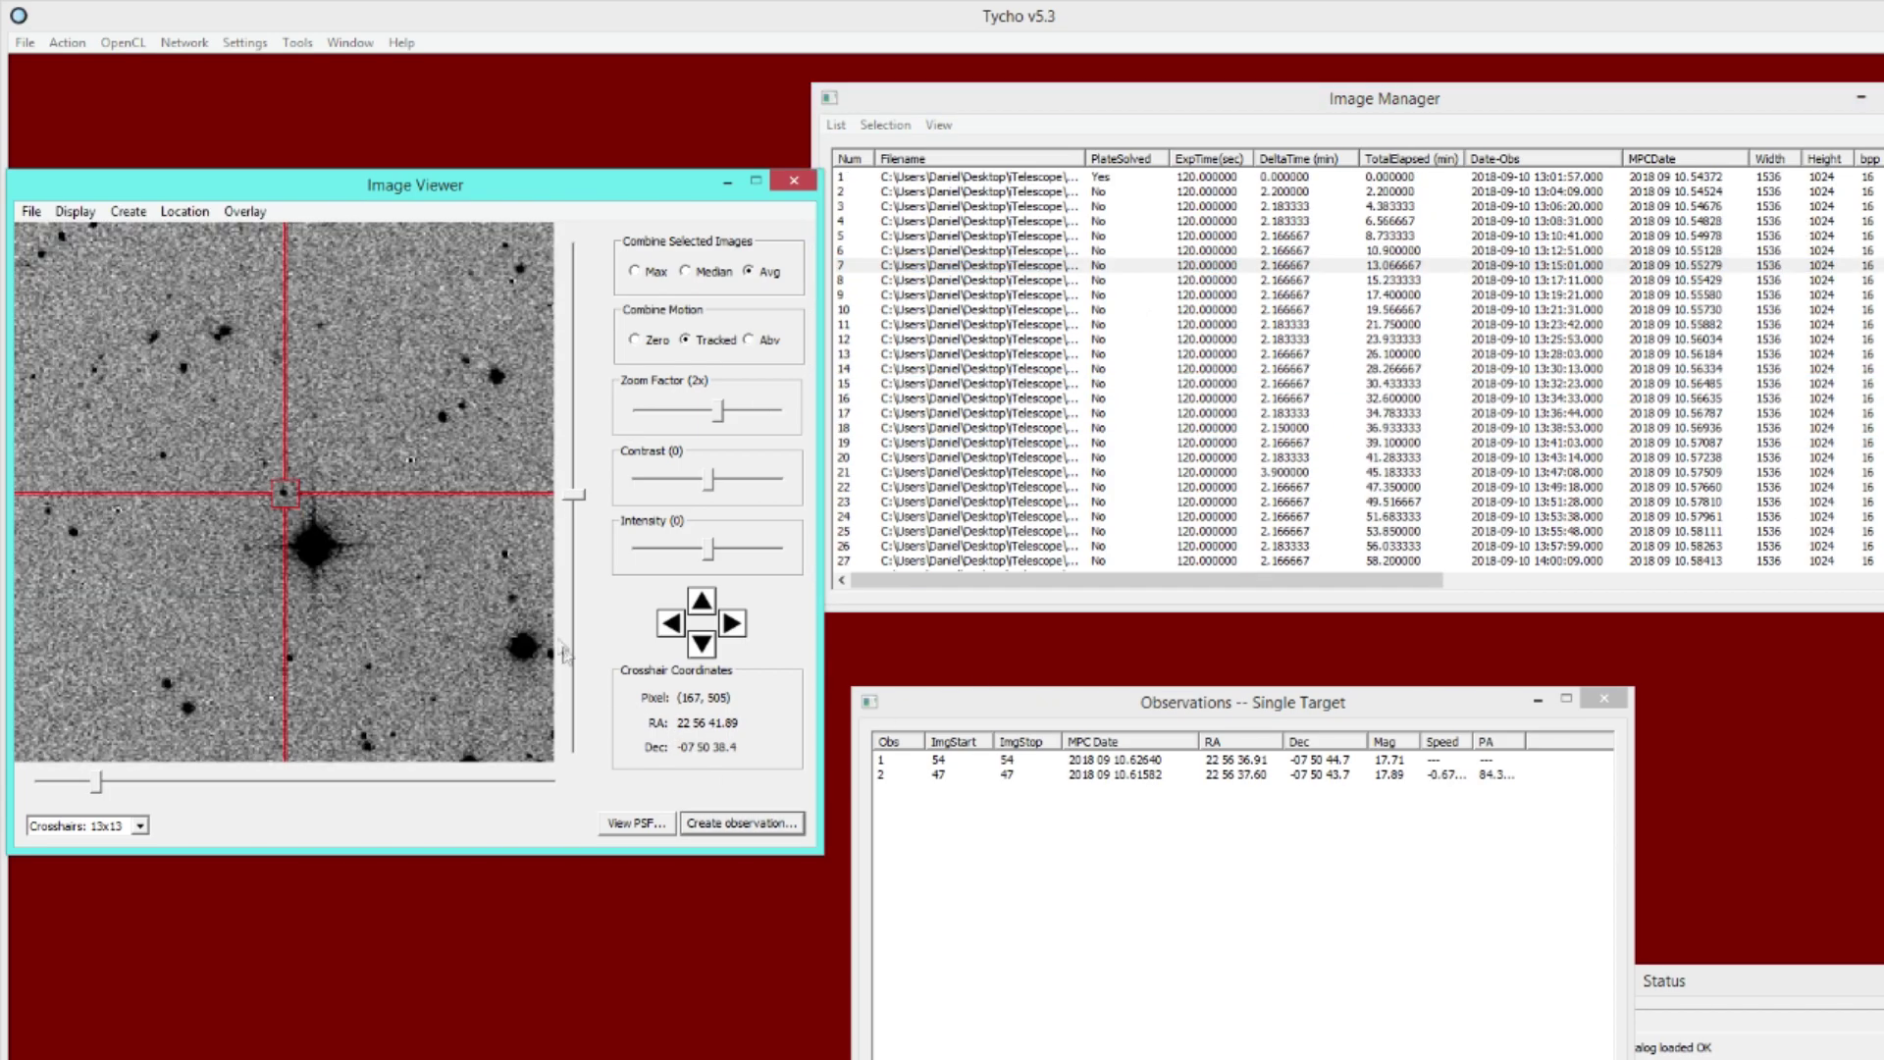
click(770, 826)
Step: Review the first single-target observation and add the observations to the target list, keeping the suggested tracklet ID
drag(1022, 703, 1008, 538)
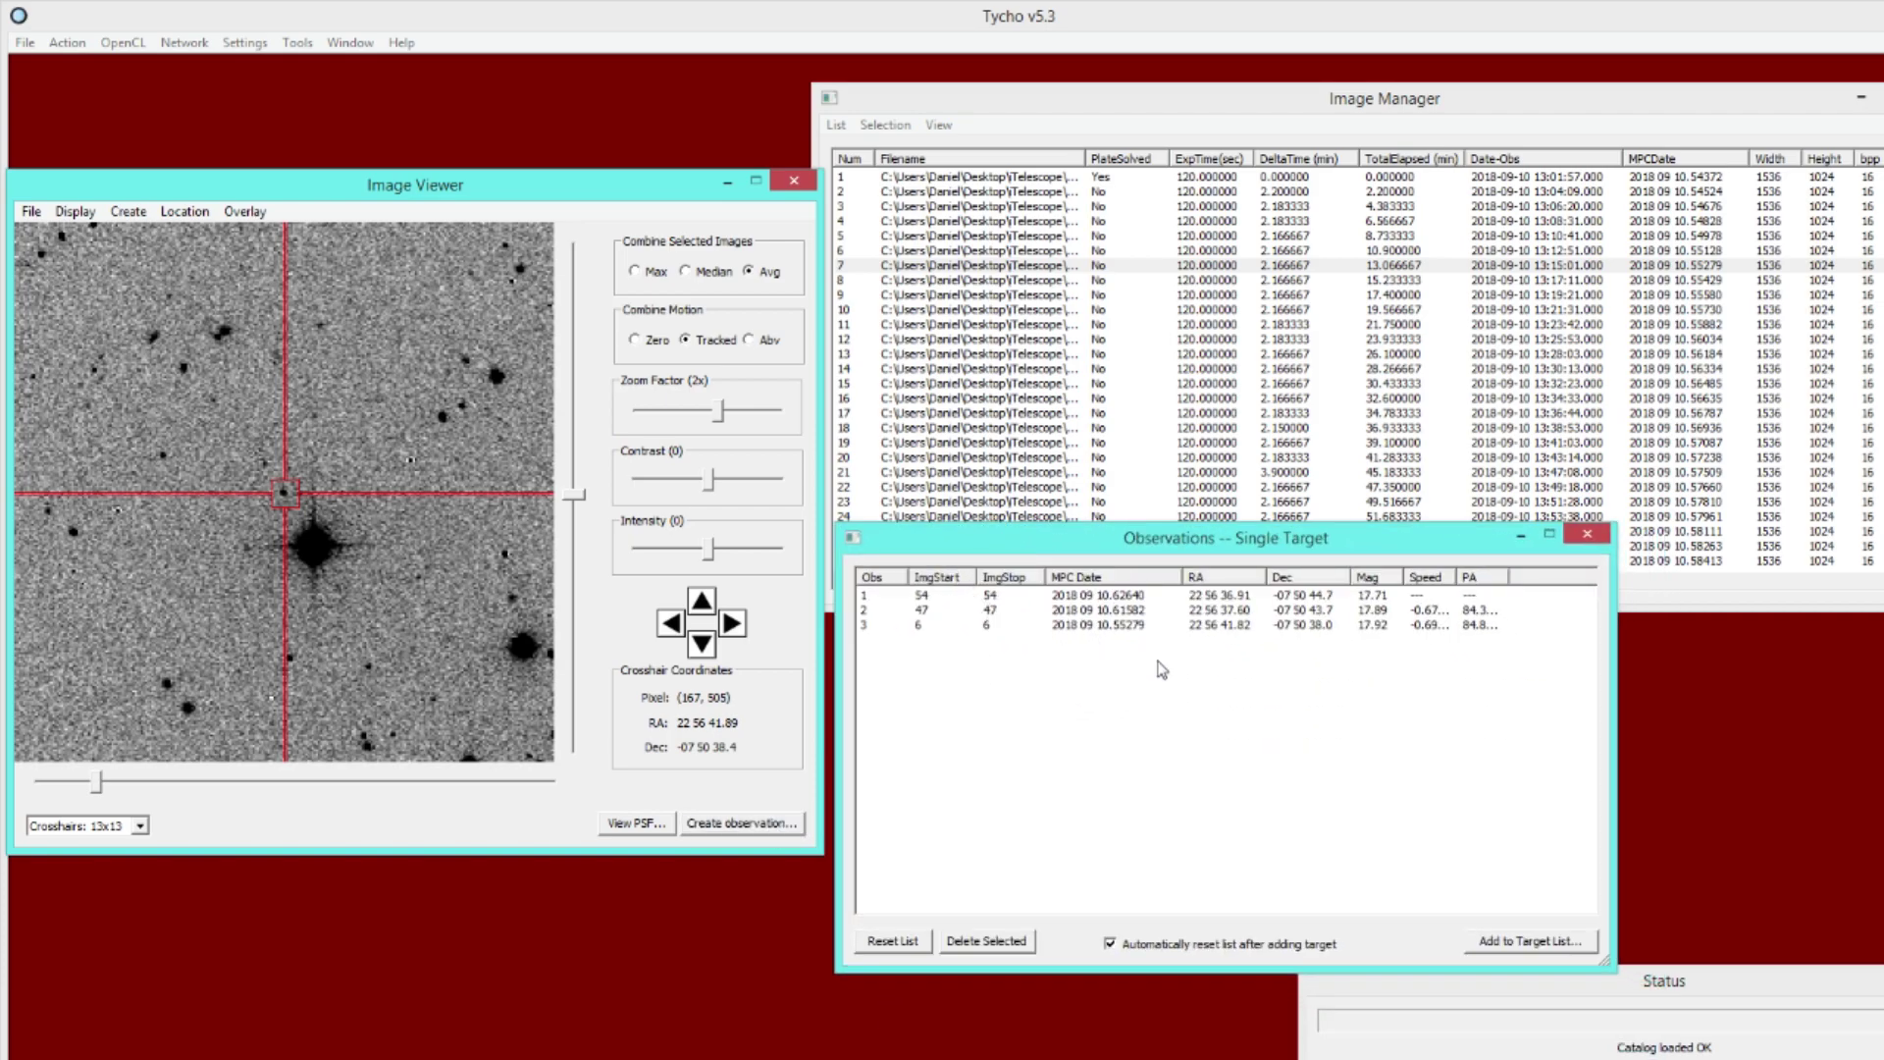
click(1116, 596)
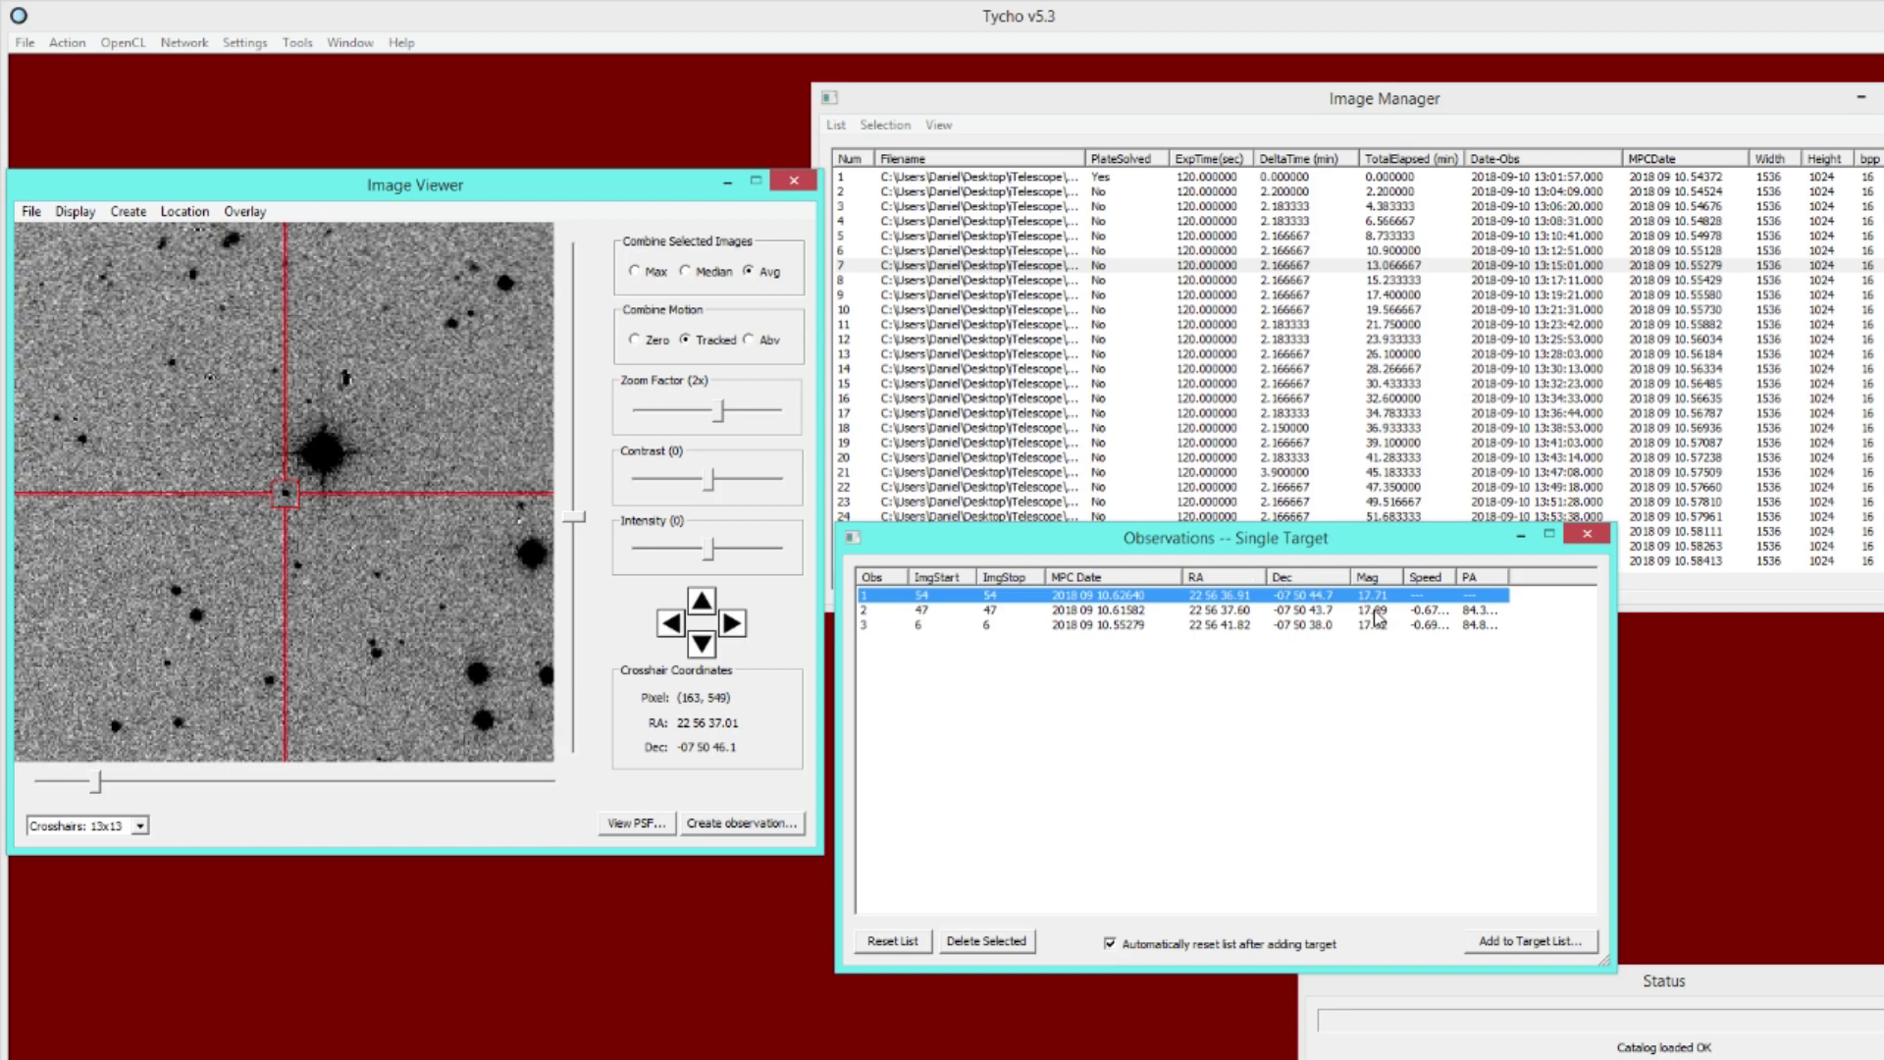
click(1510, 944)
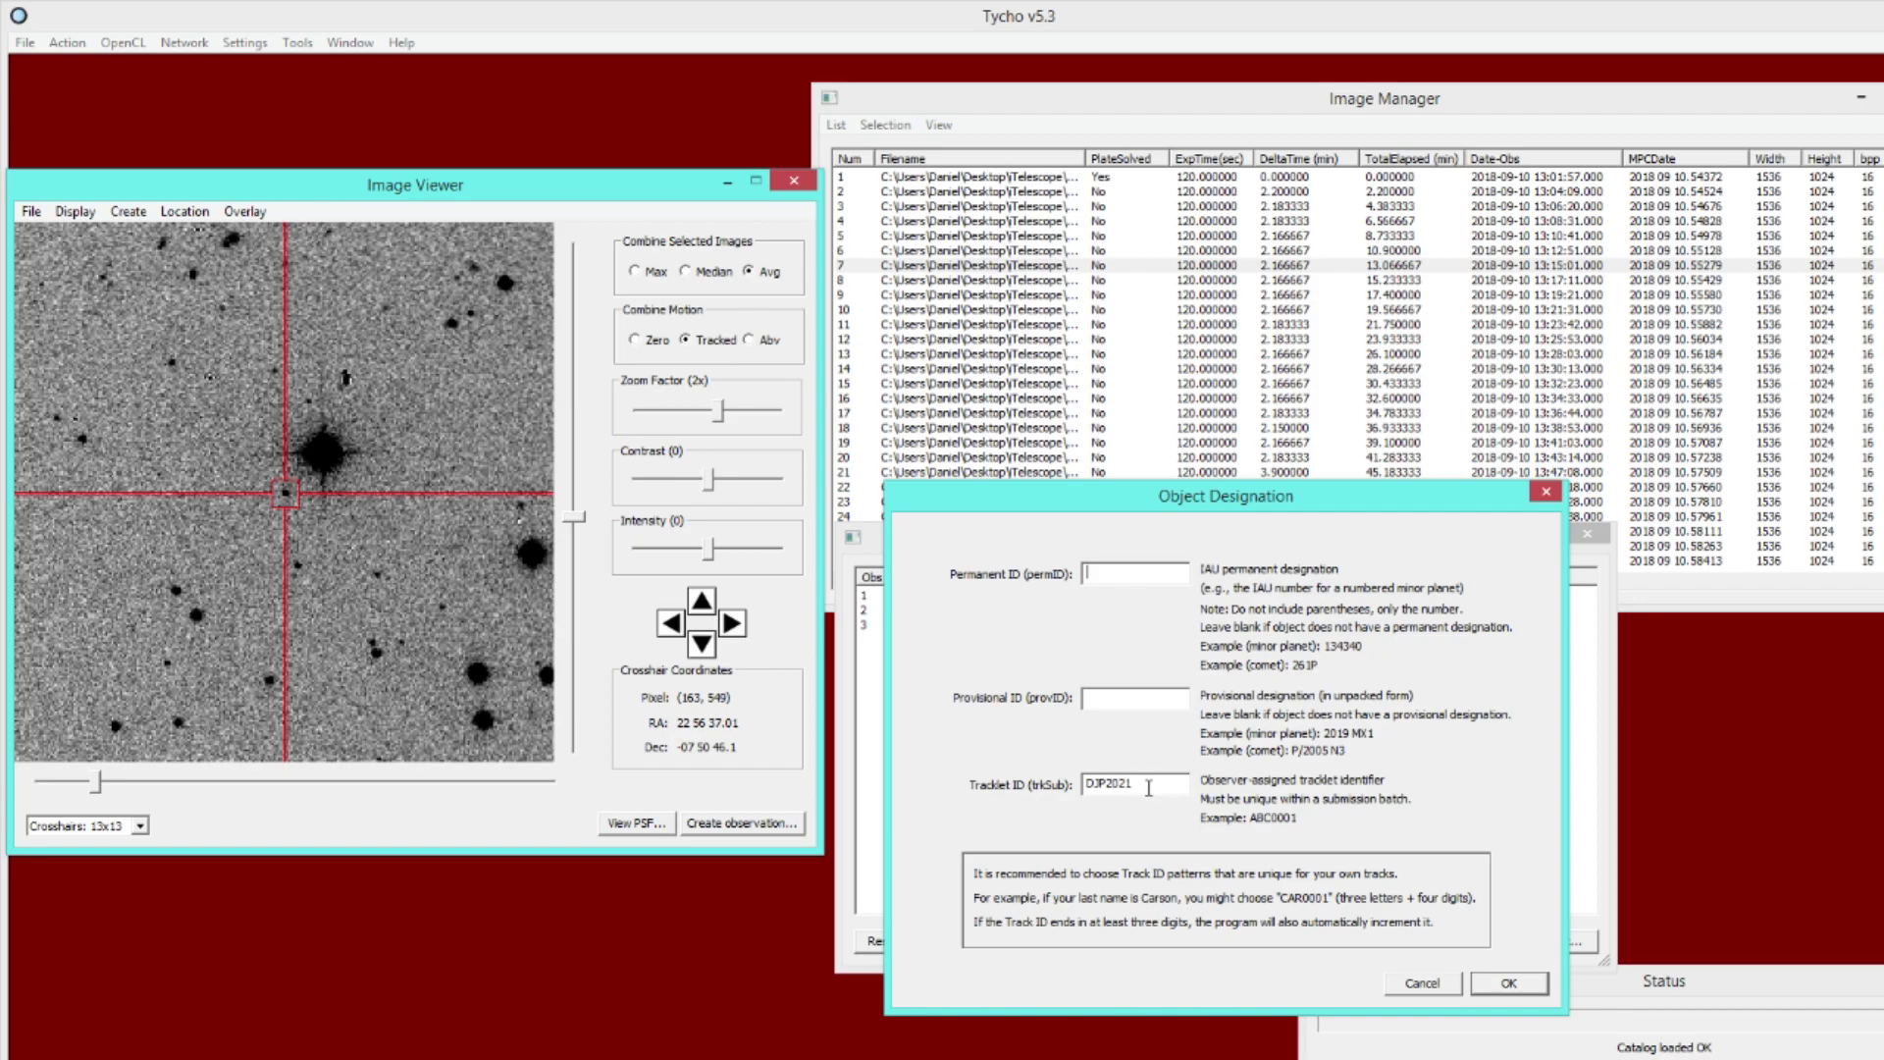
click(1541, 986)
Step: Generate an MPC1992 report from the observations of all targets, review it and close the report
drag(571, 73, 1608, 480)
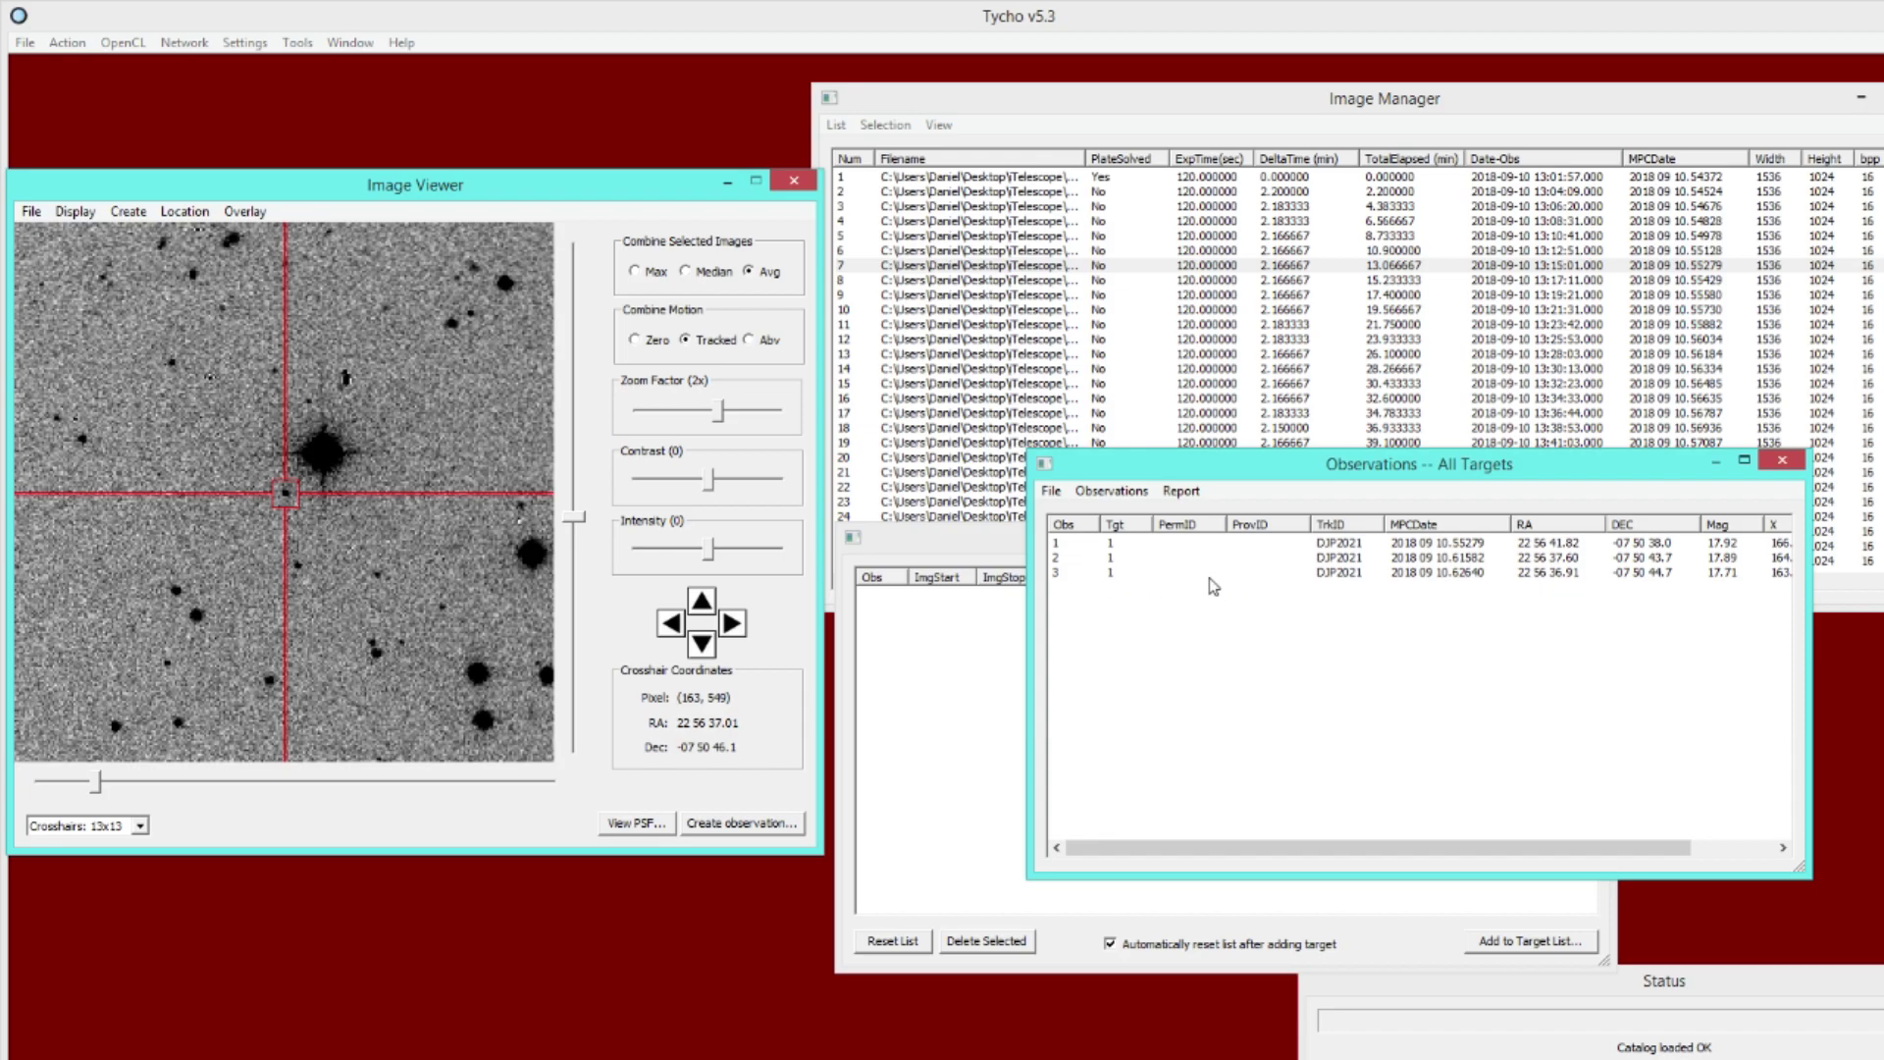
click(1180, 491)
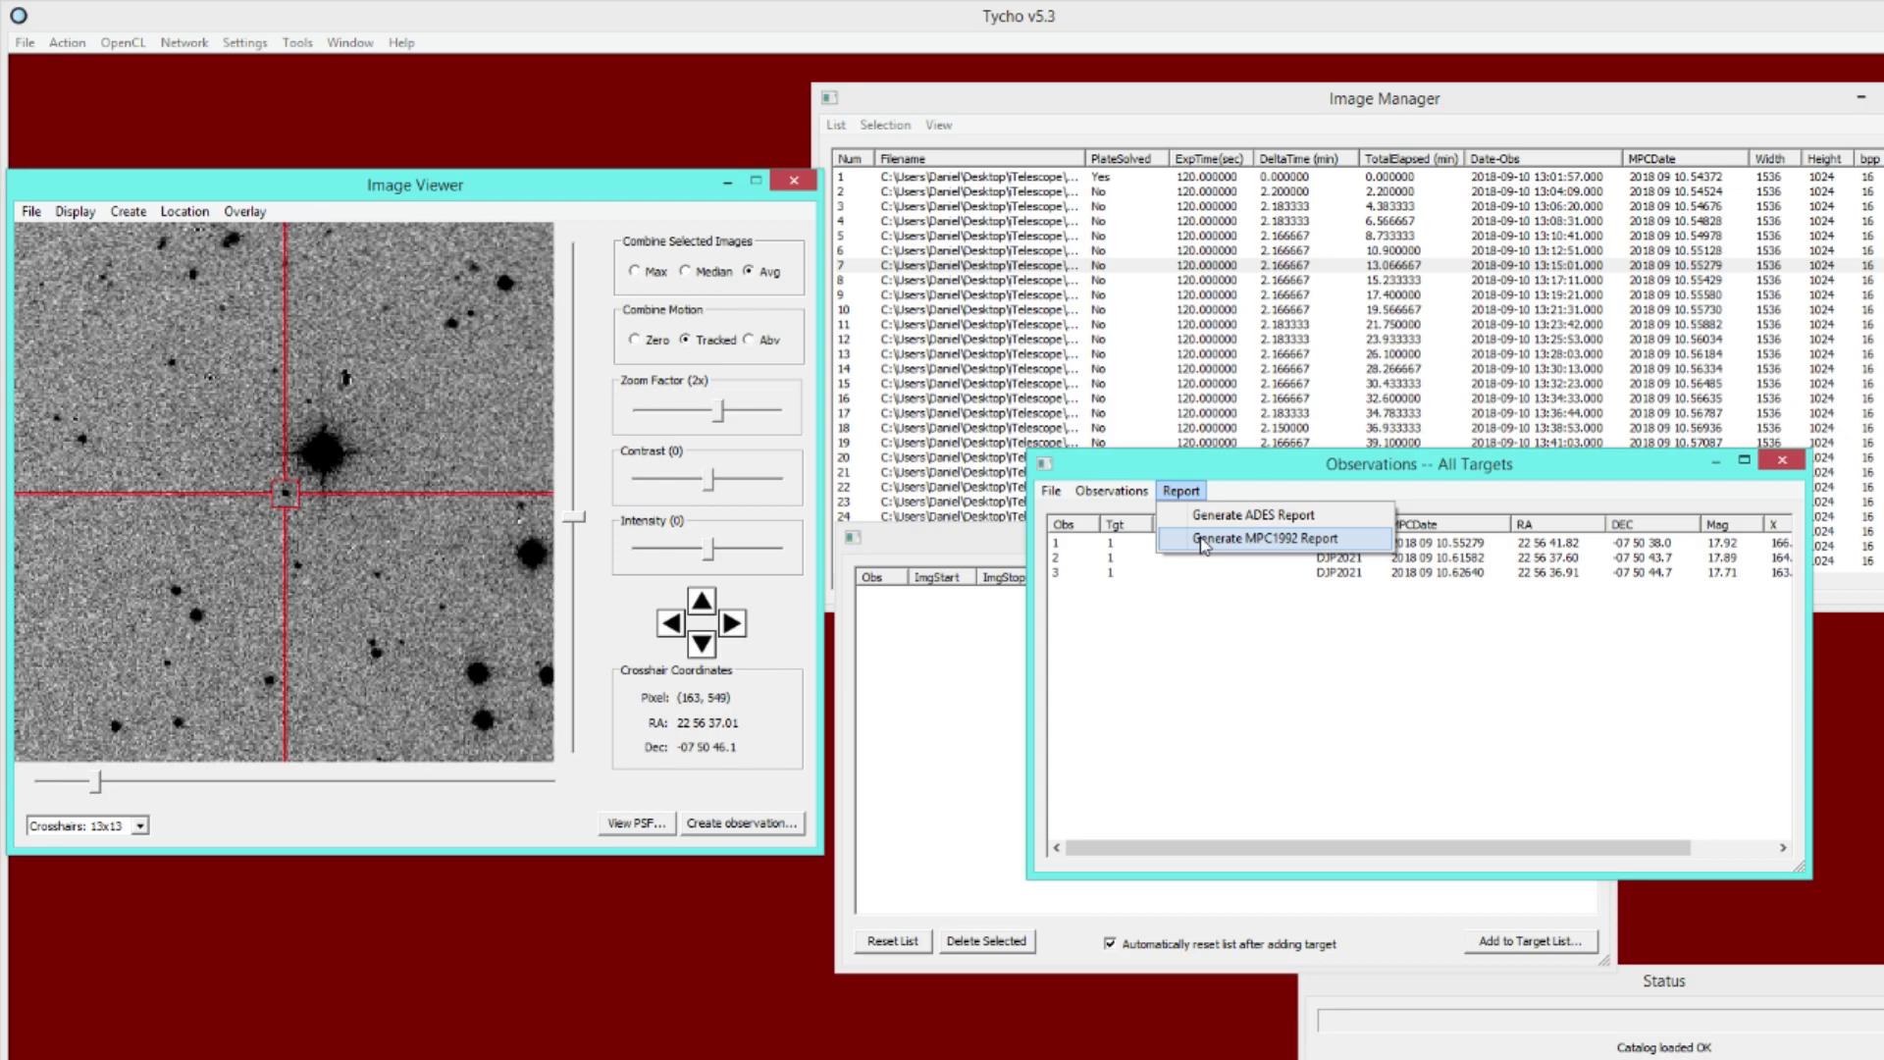
click(1275, 543)
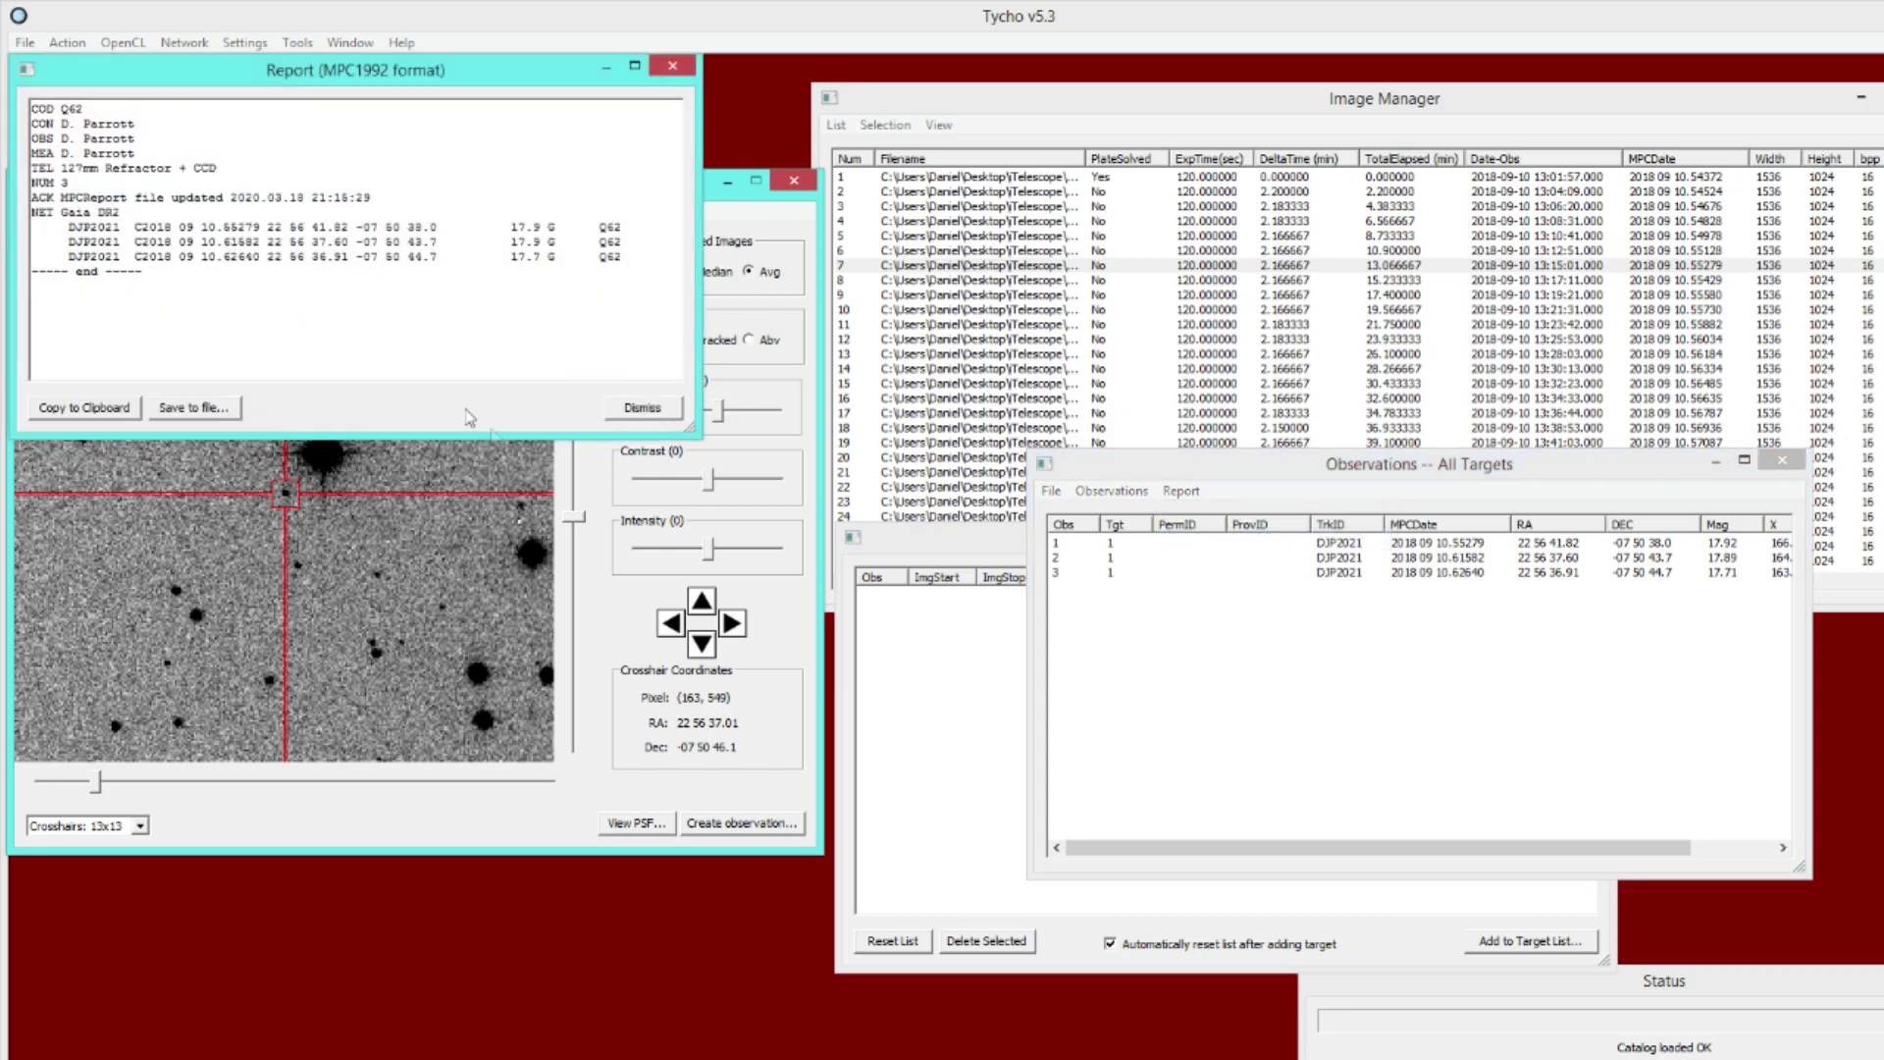
click(1183, 490)
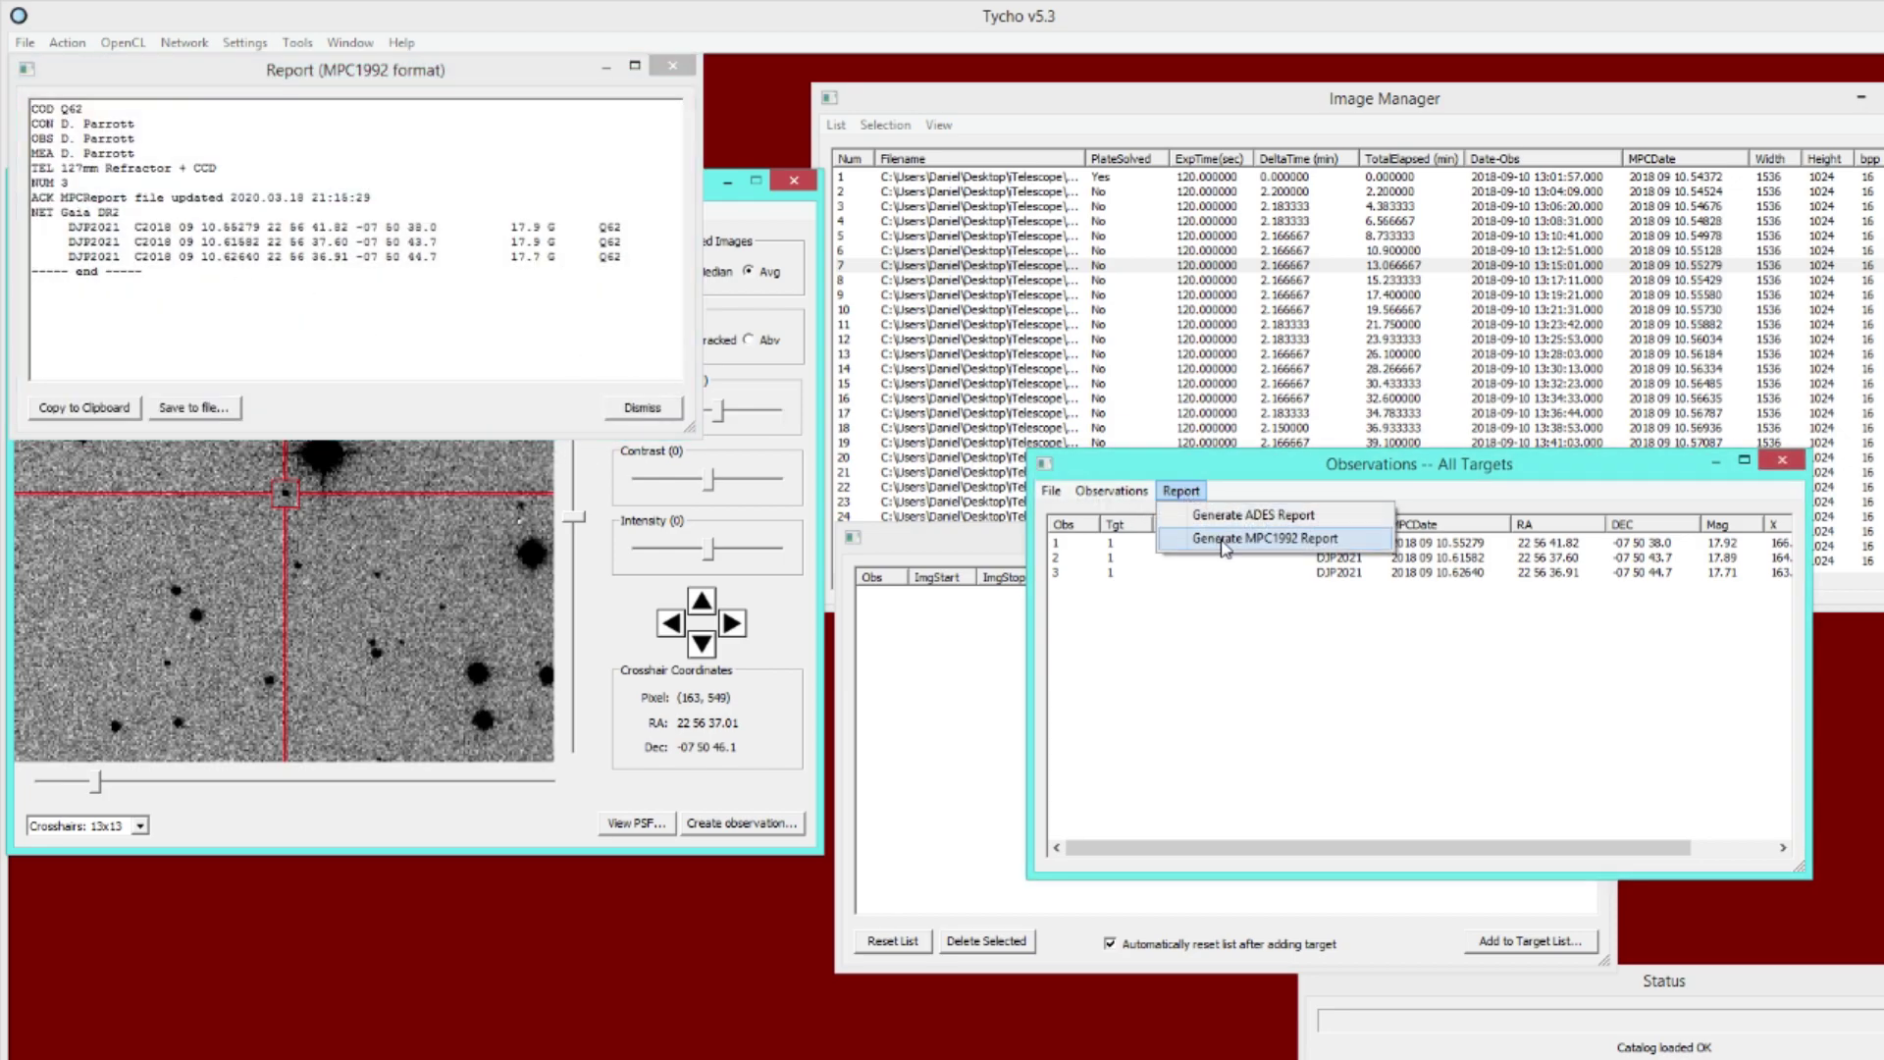
click(1293, 547)
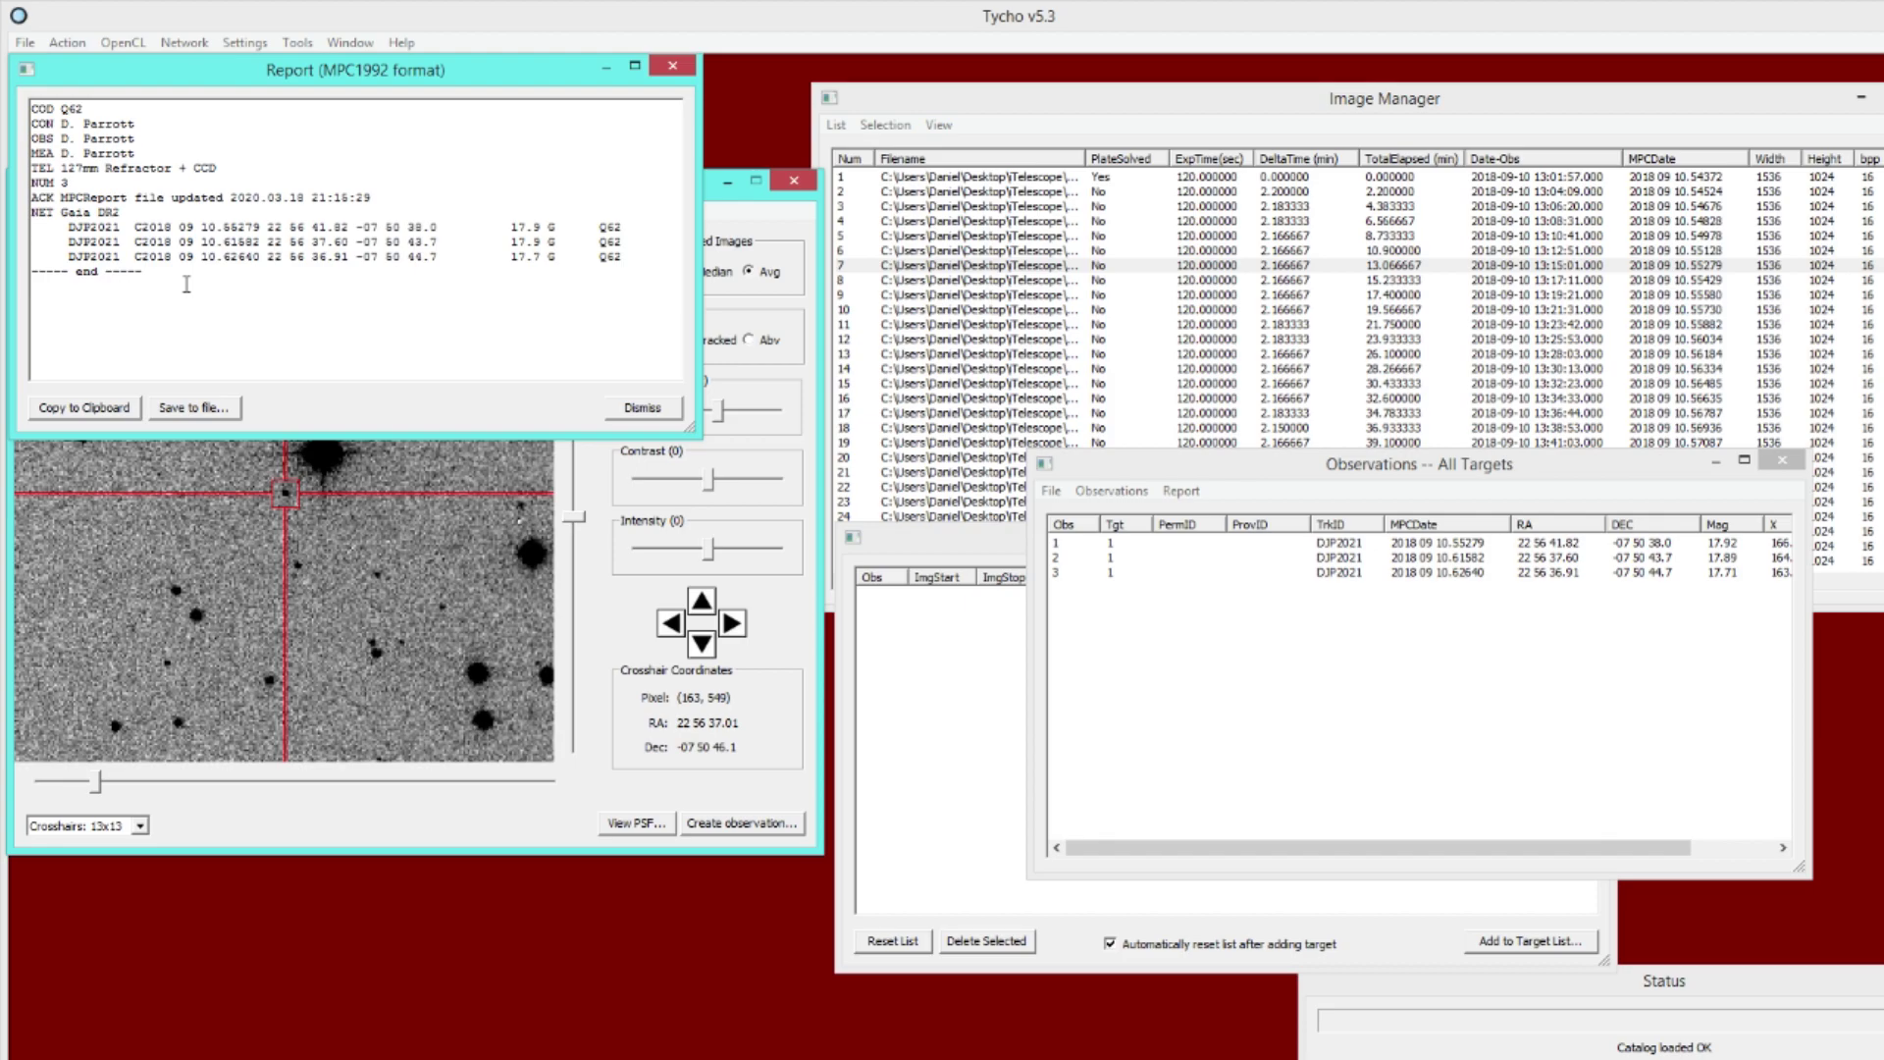
click(675, 69)
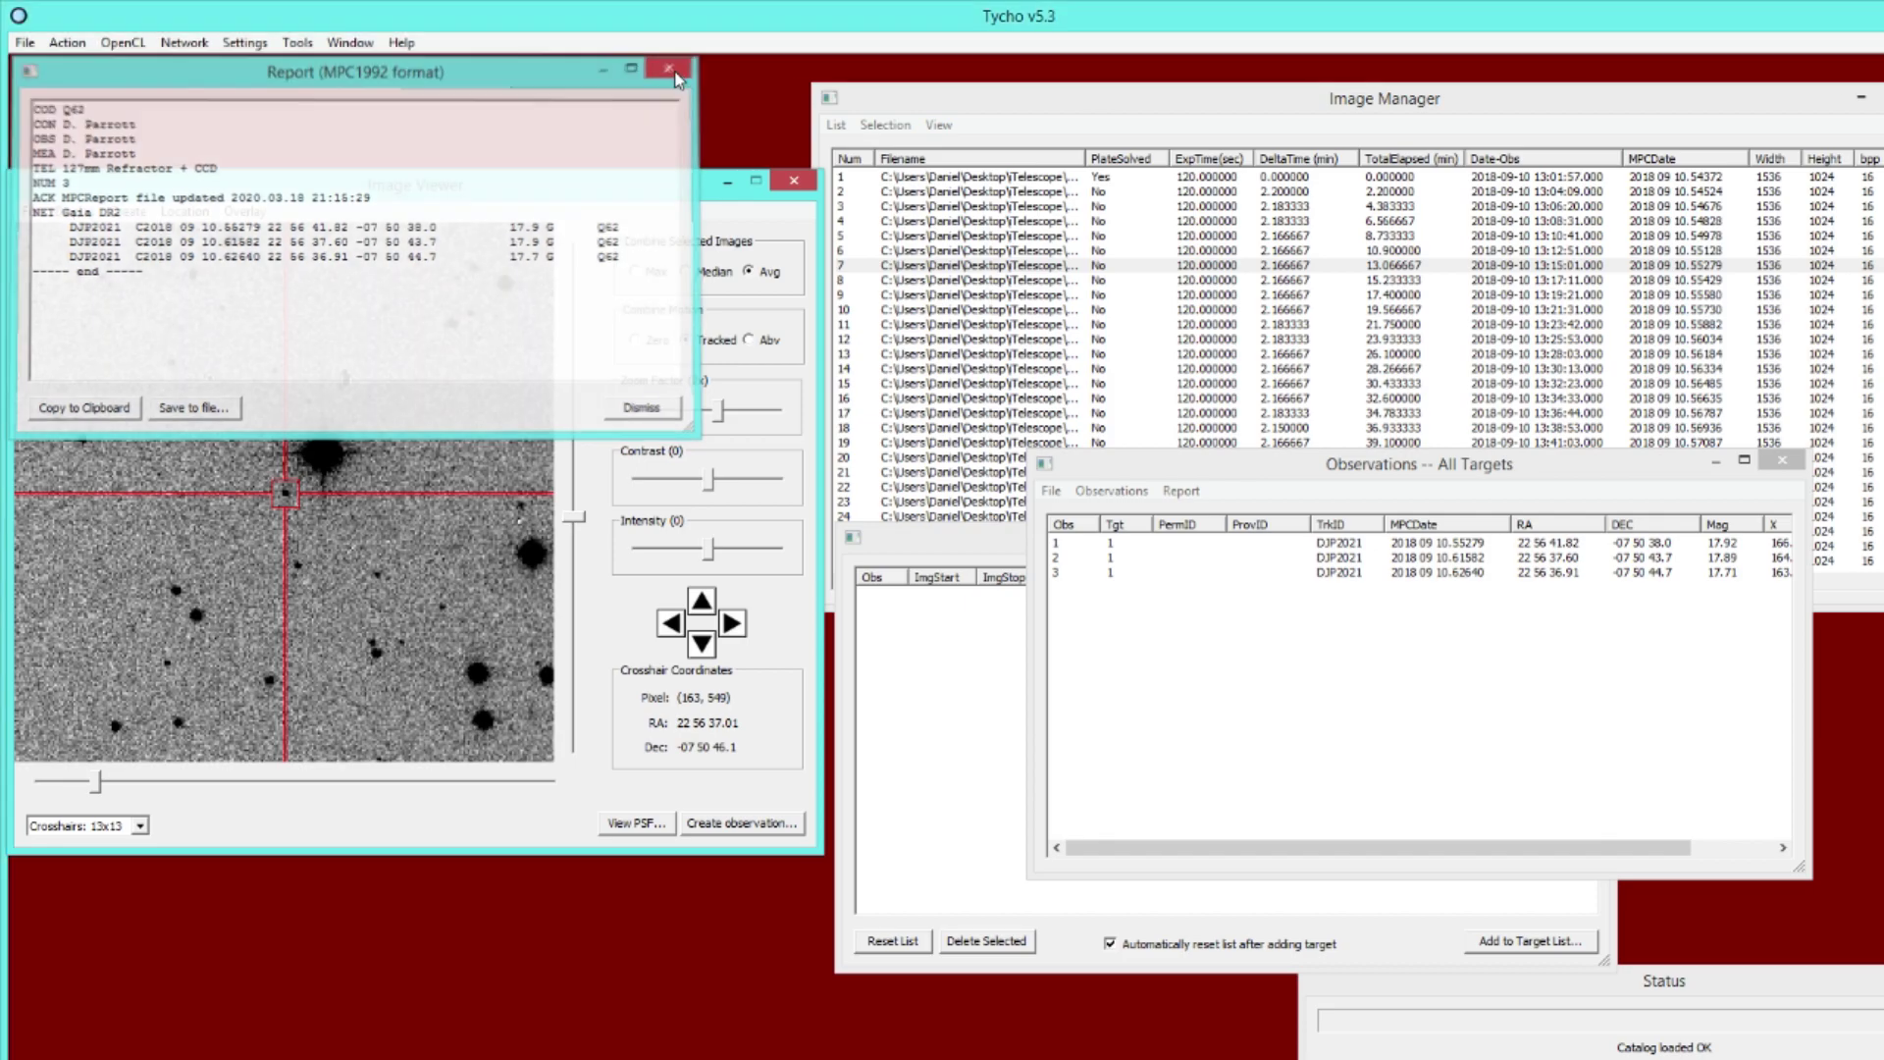
Step: Load MPCORB for the displayed image and move the known objects list clear of the image
drag(460, 190, 513, 176)
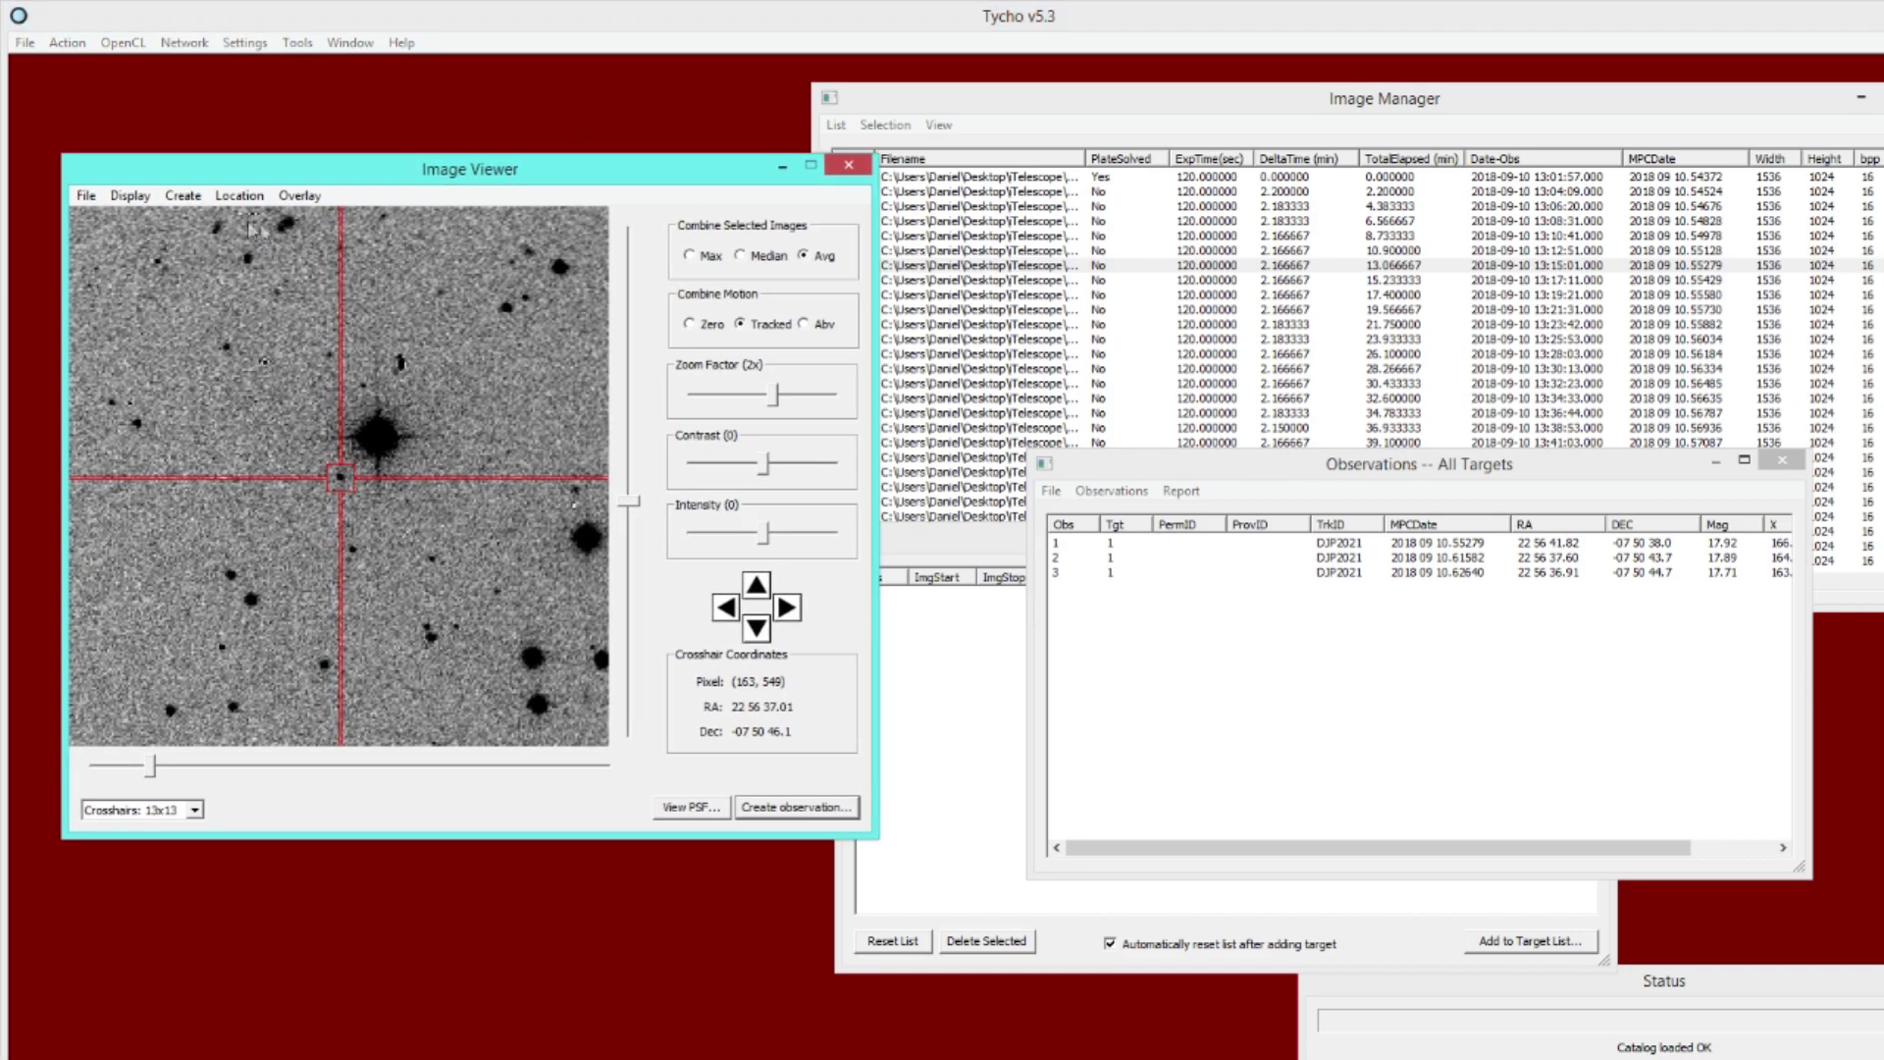
click(86, 196)
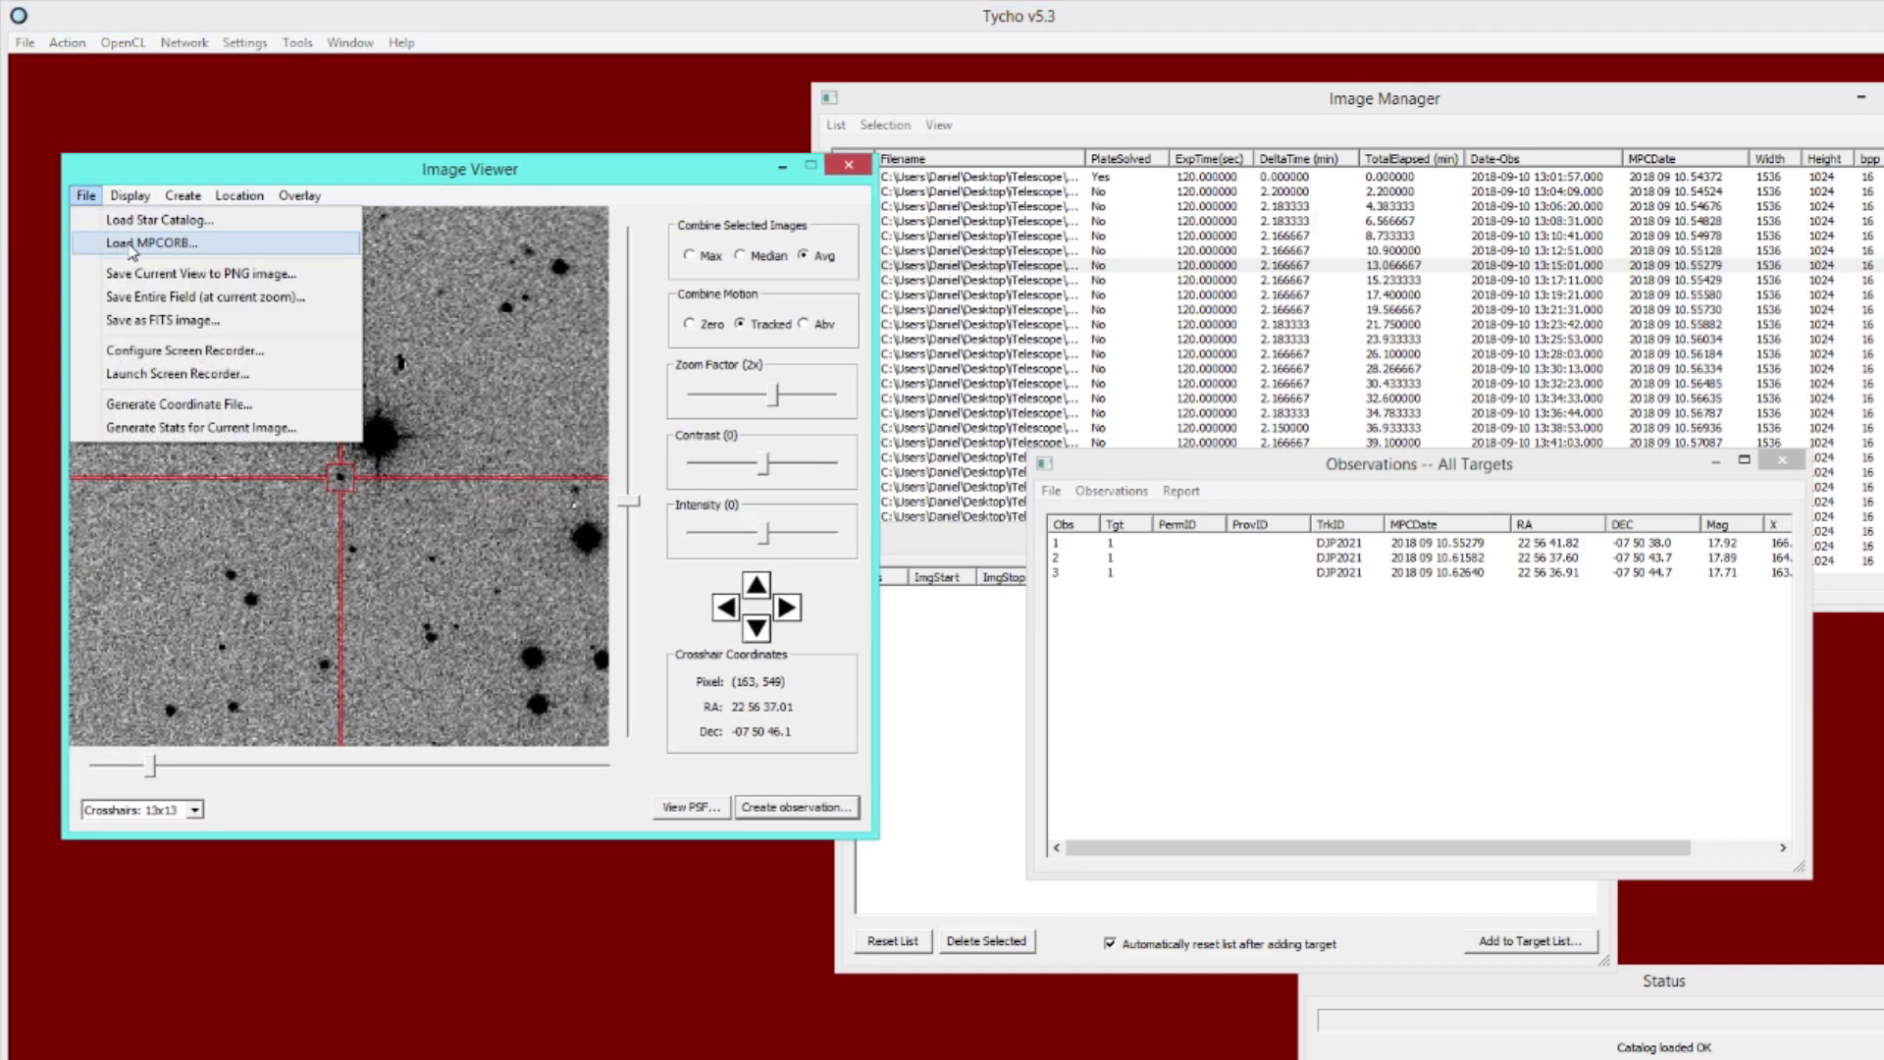
click(206, 245)
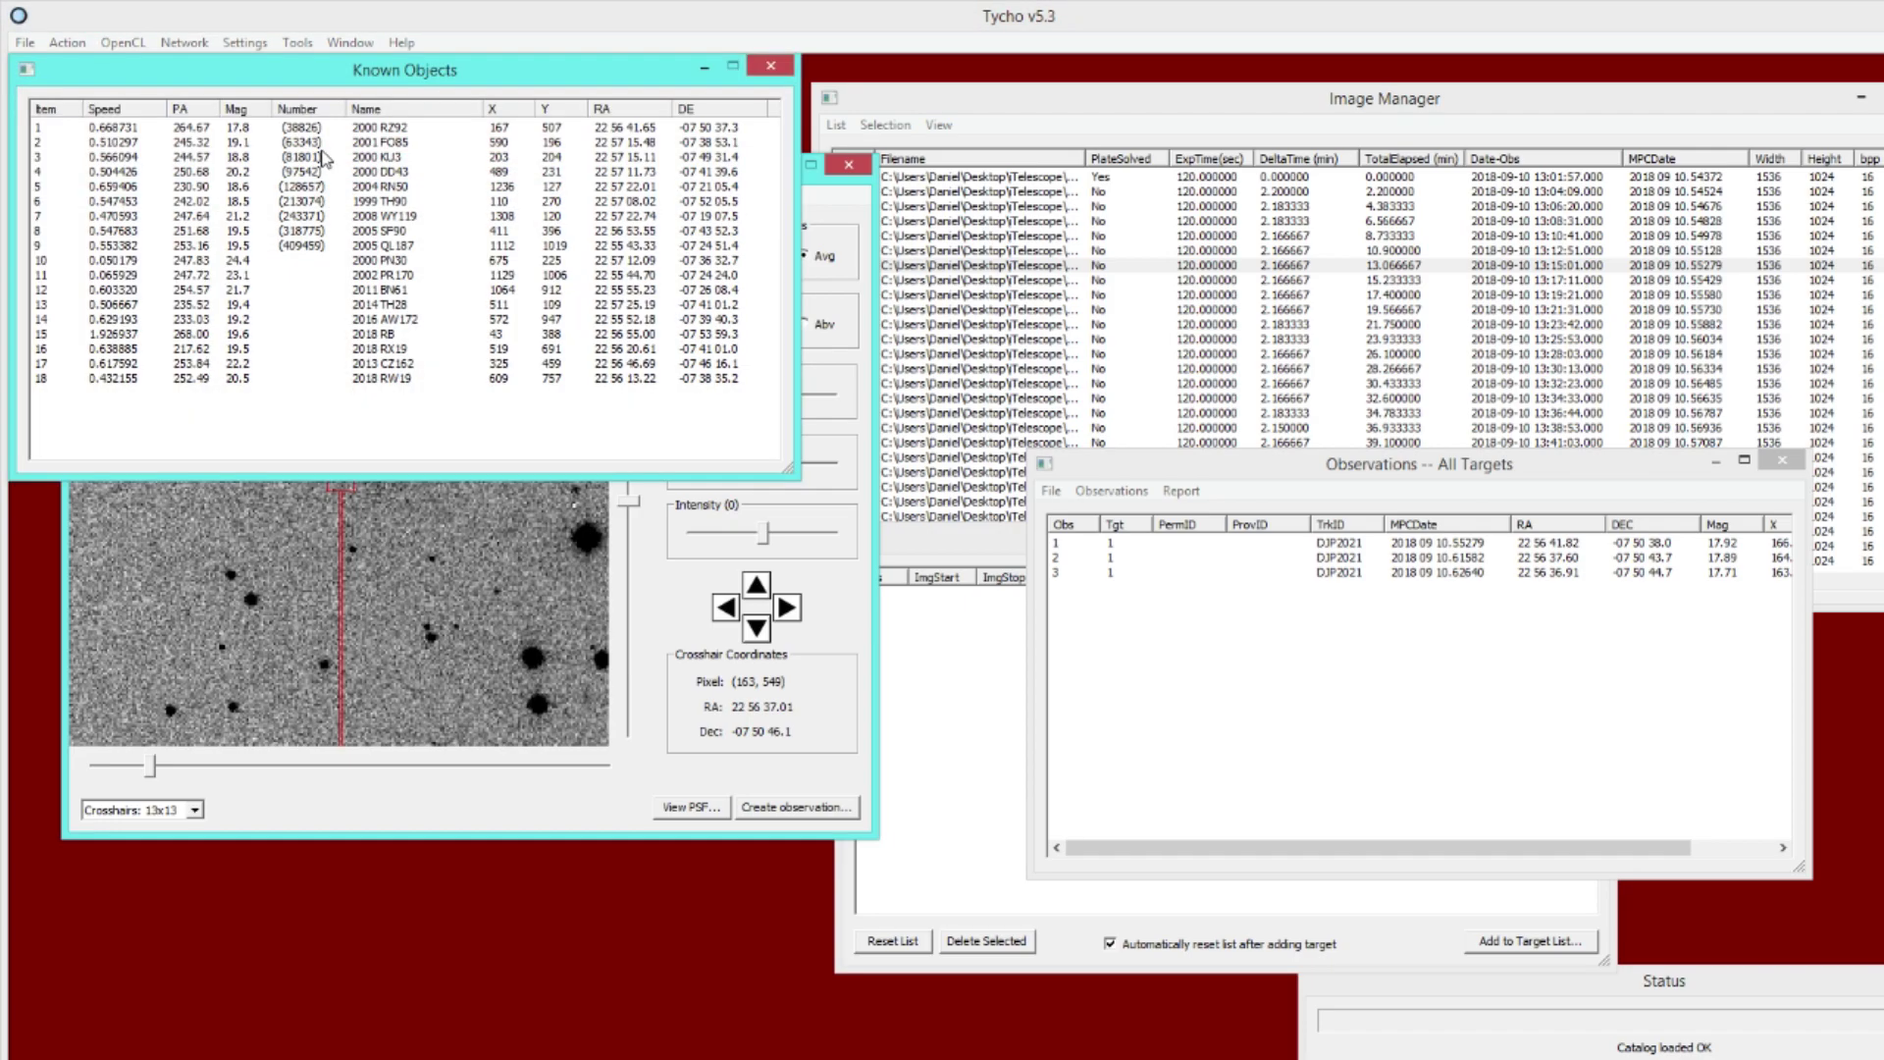
drag(278, 88, 617, 614)
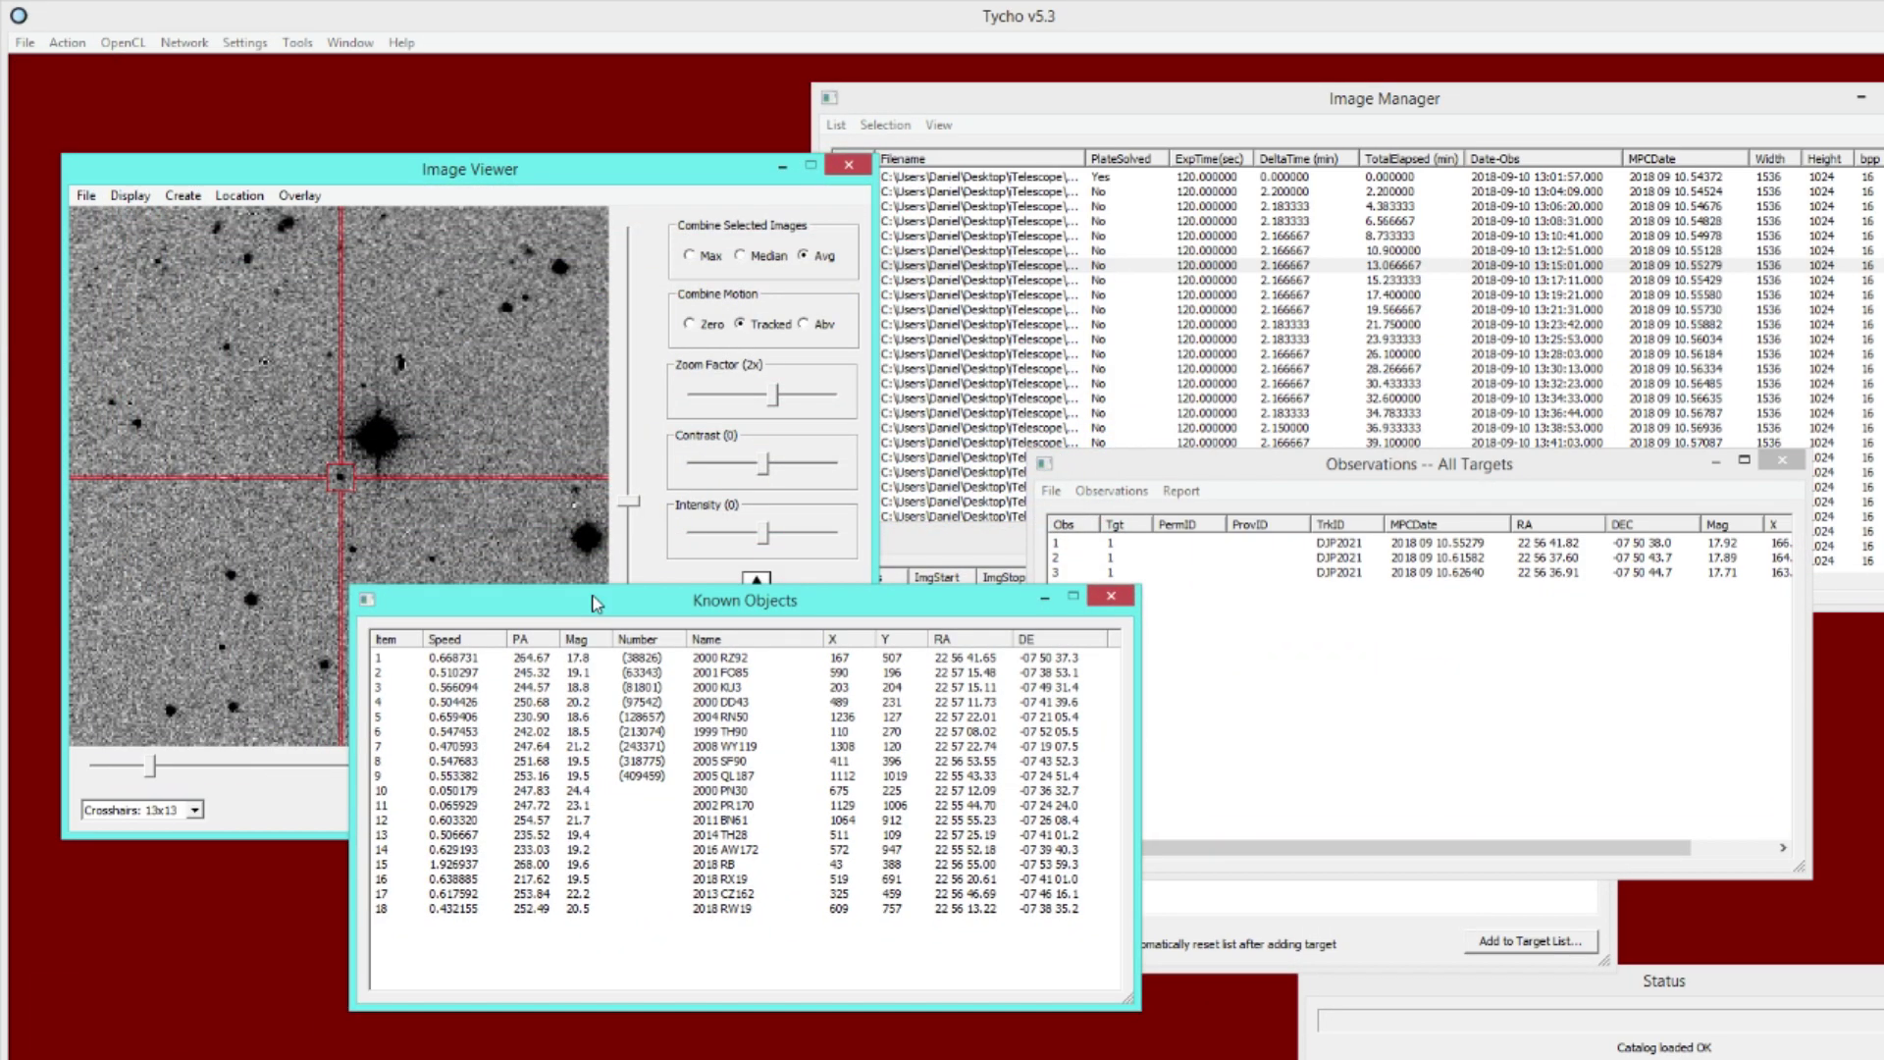
Step: Show known object 2000 RZ92 in the Image Viewer, centre the crosshairs on its dark spot, and rearrange the viewer and known objects windows
double_click(759, 658)
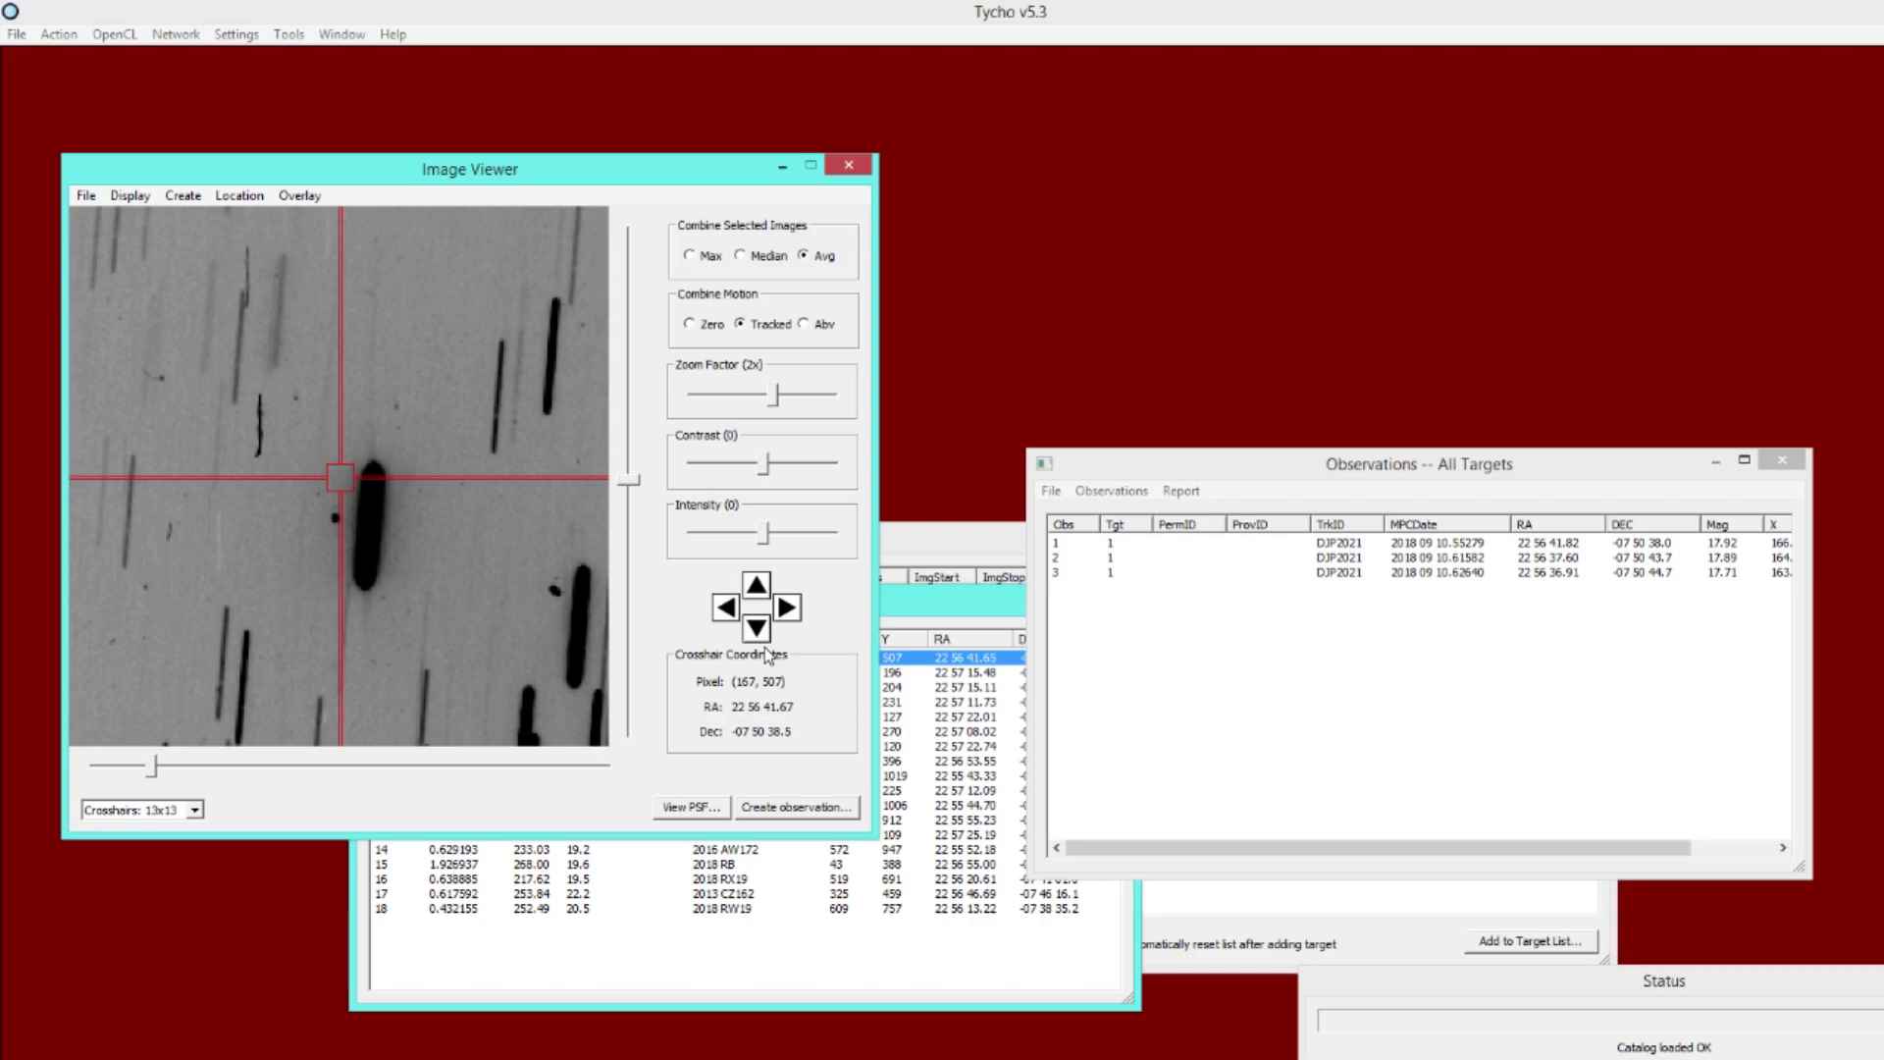
click(332, 521)
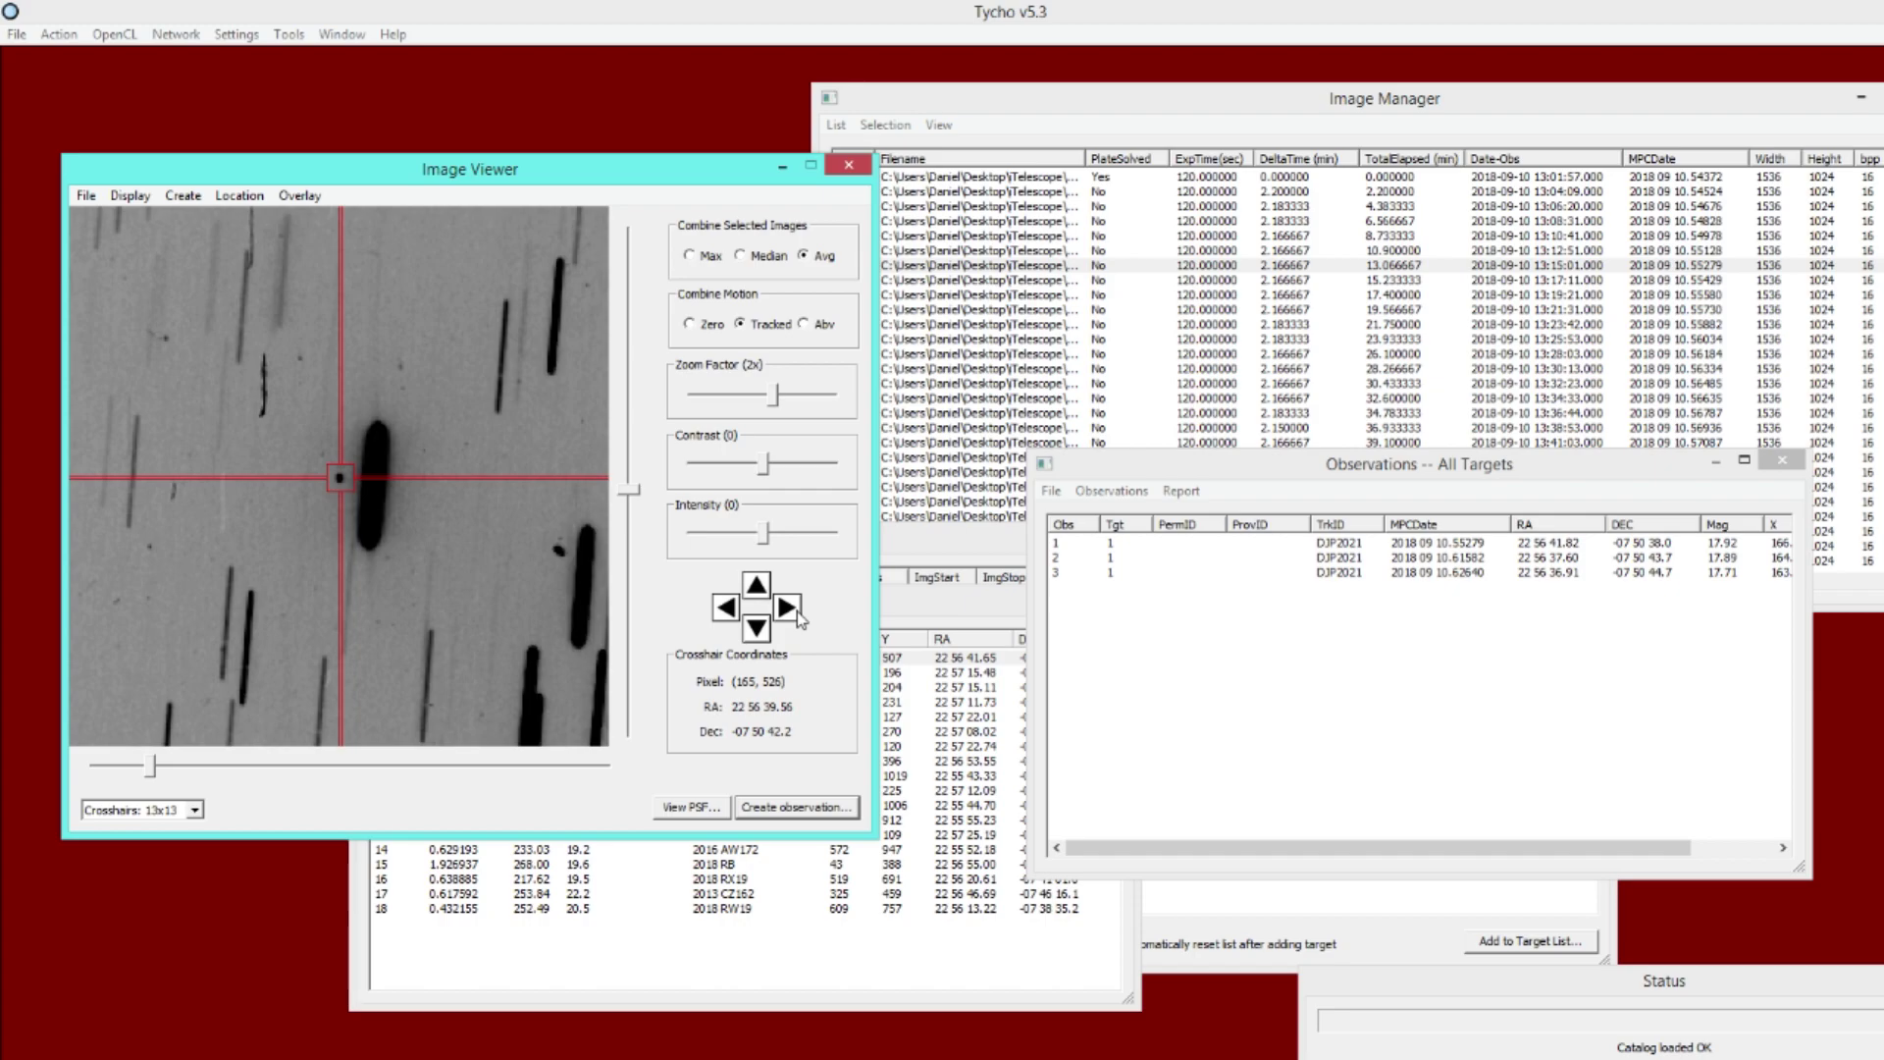
drag(668, 174, 610, 135)
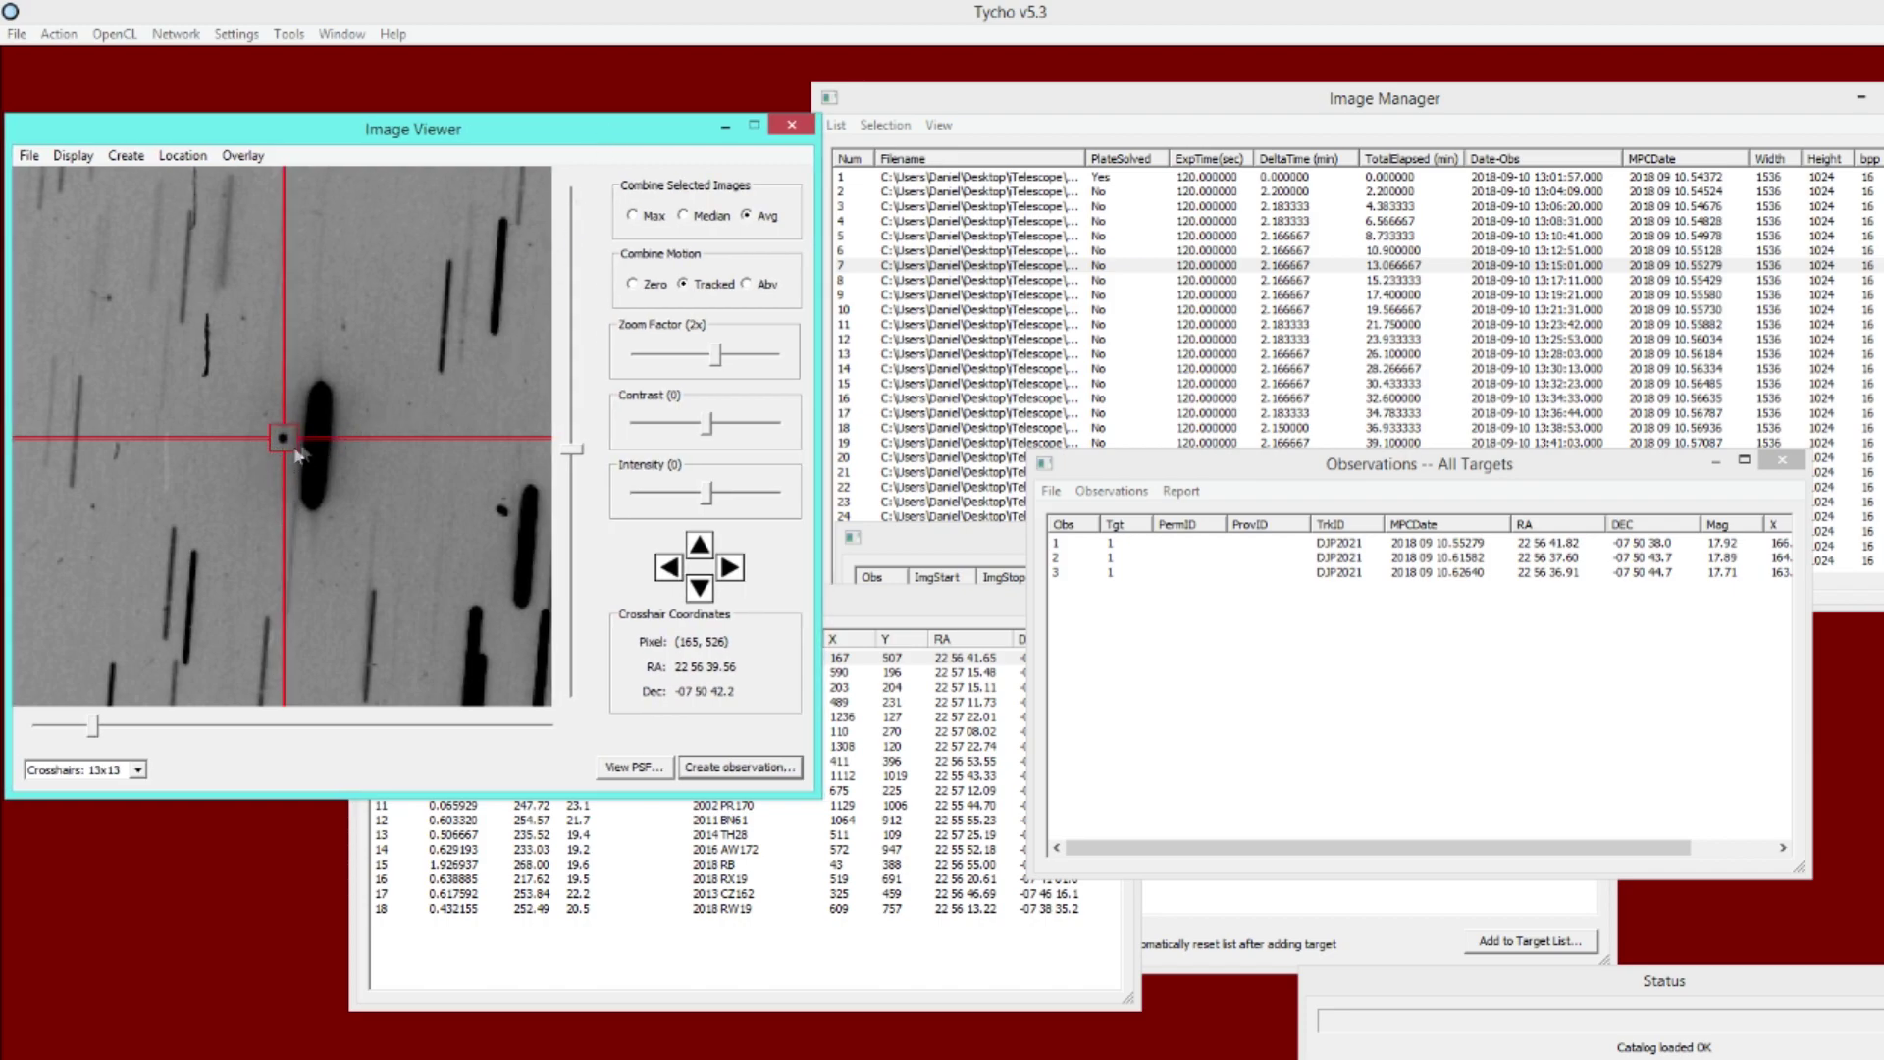
drag(861, 612, 884, 651)
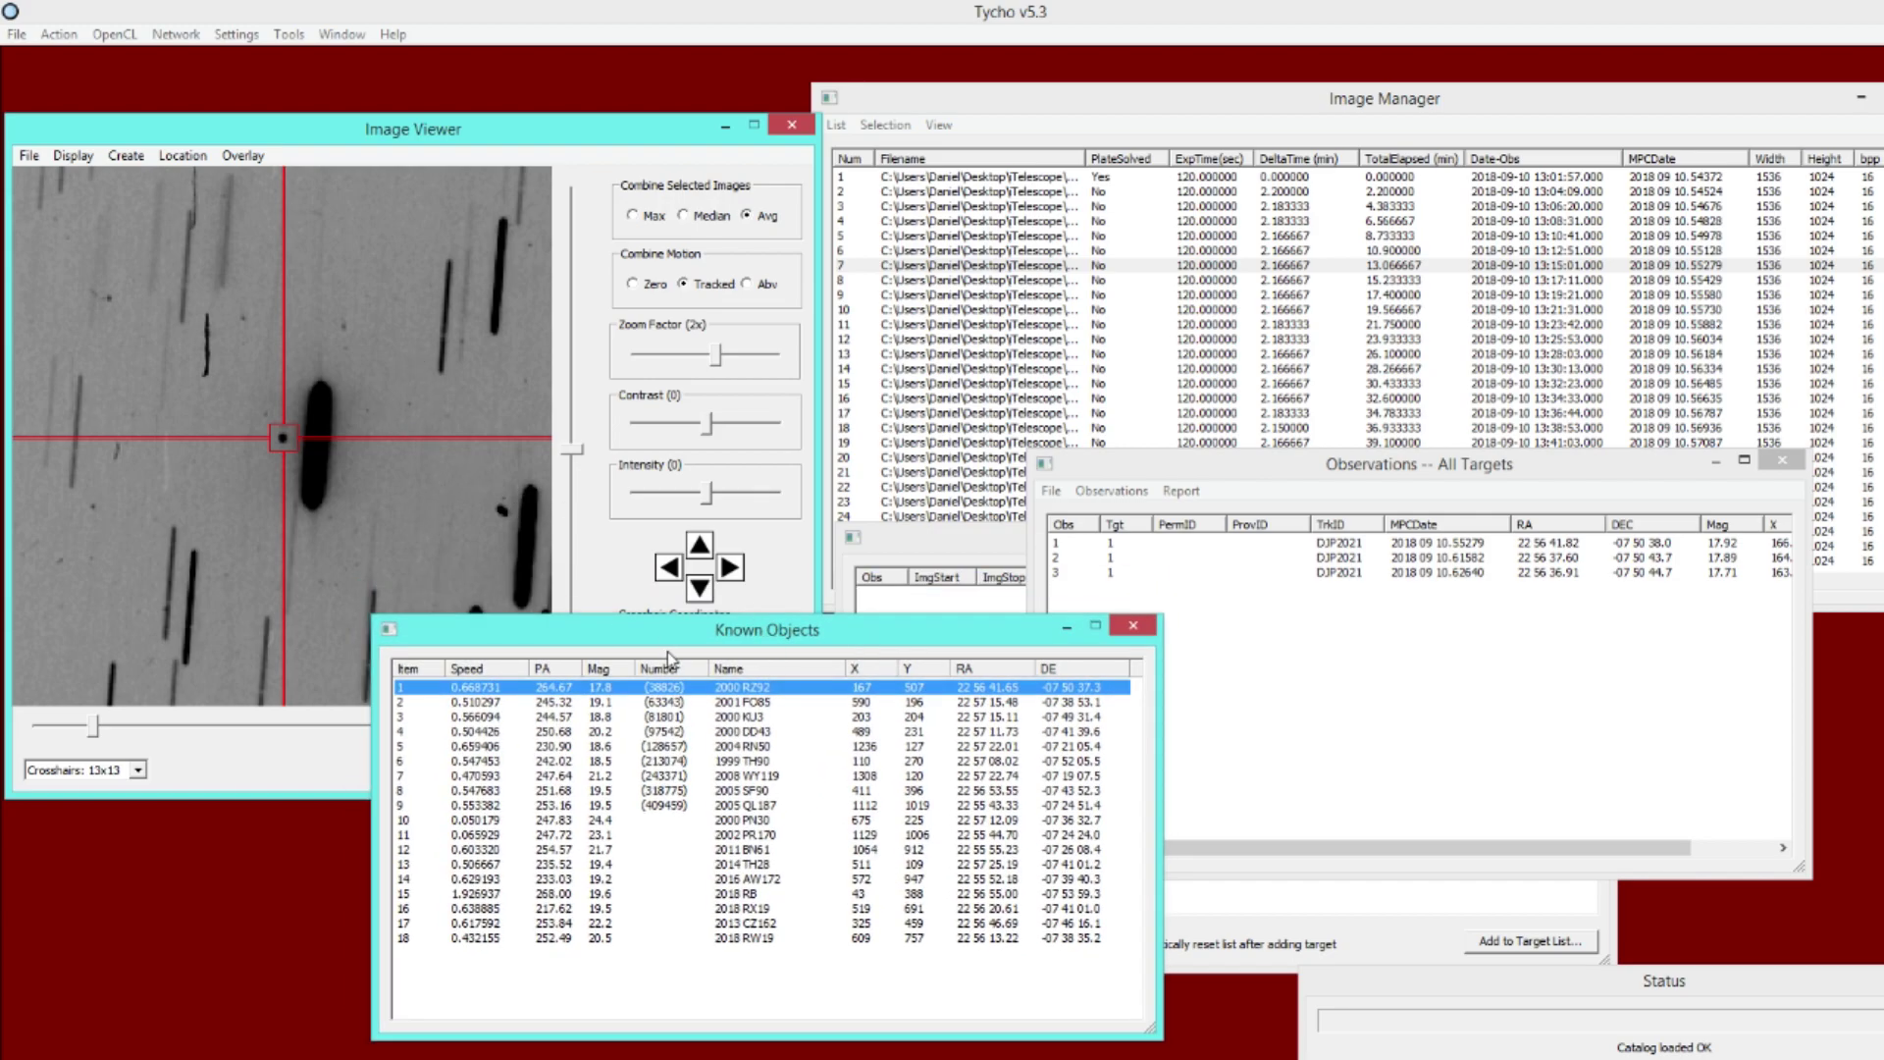
drag(664, 636, 660, 646)
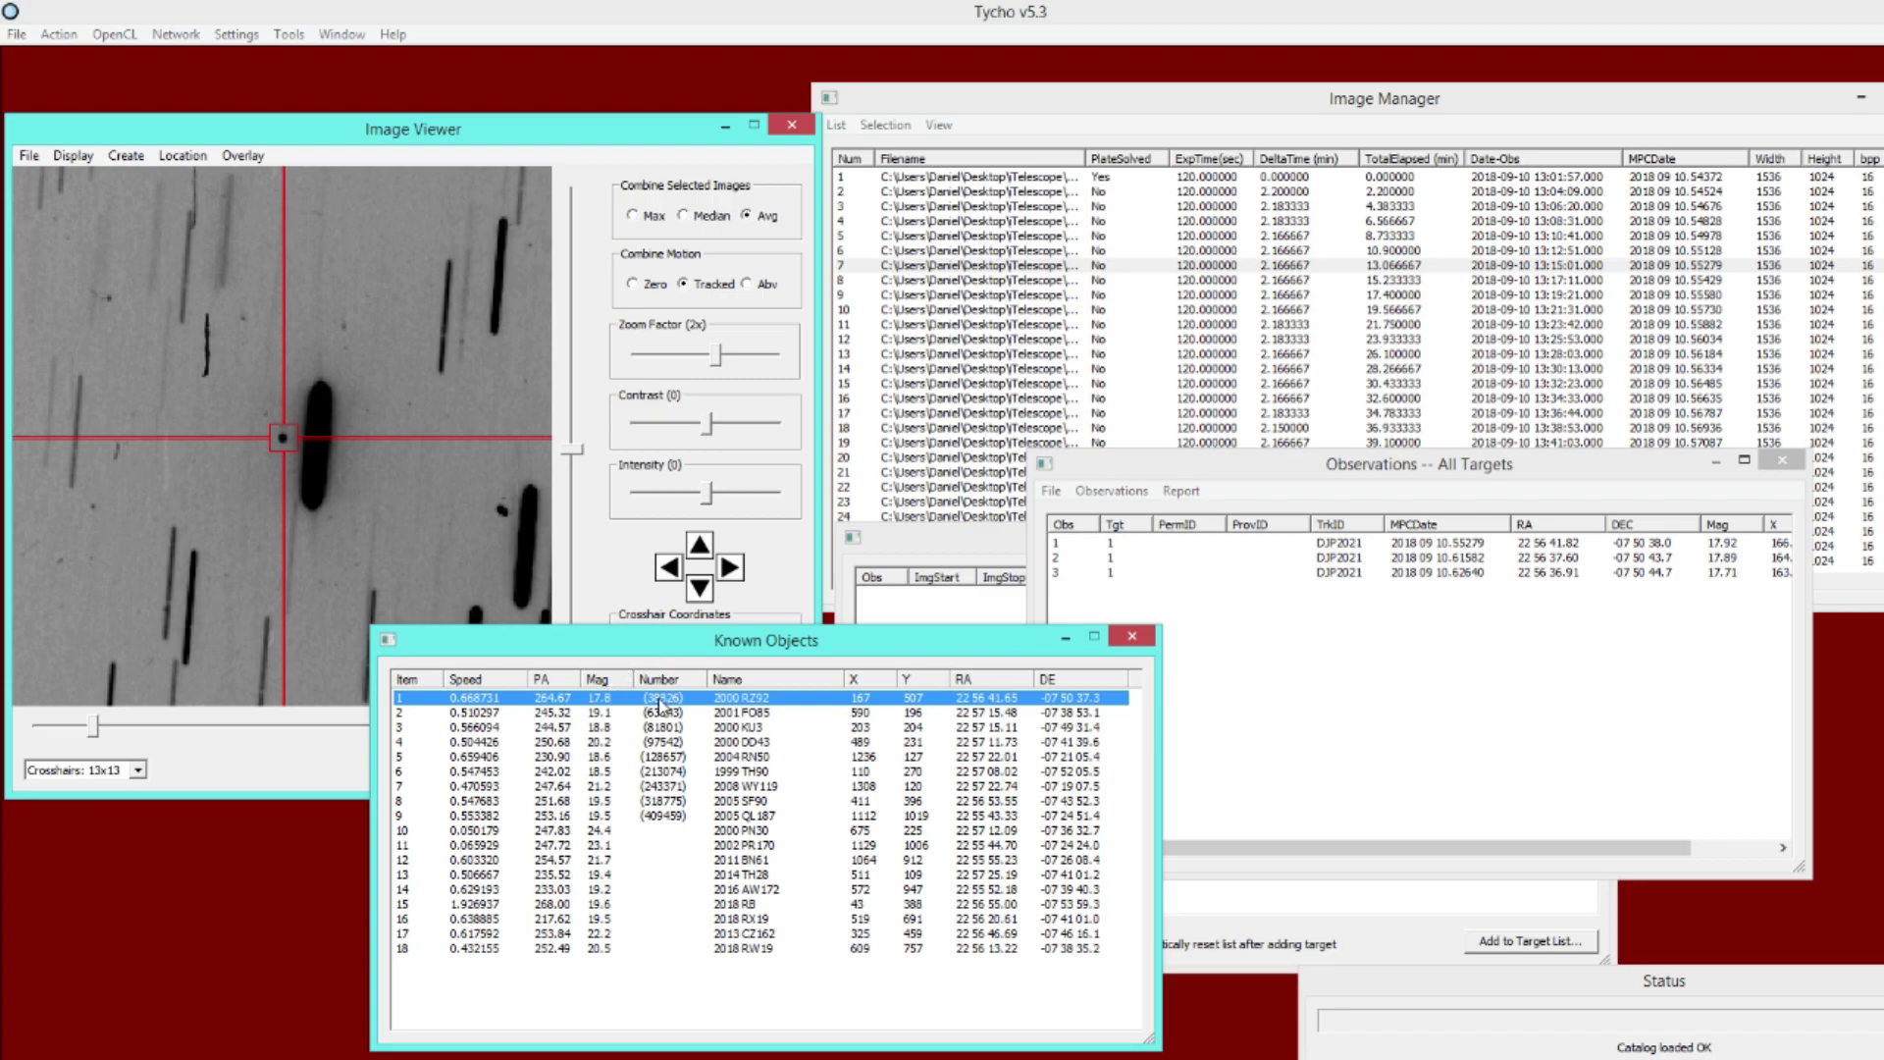
Step: Edit the designation of all three observations, assigning 2000 RZ92's number 38826 as their permanent ID
drag(1216, 472, 1171, 475)
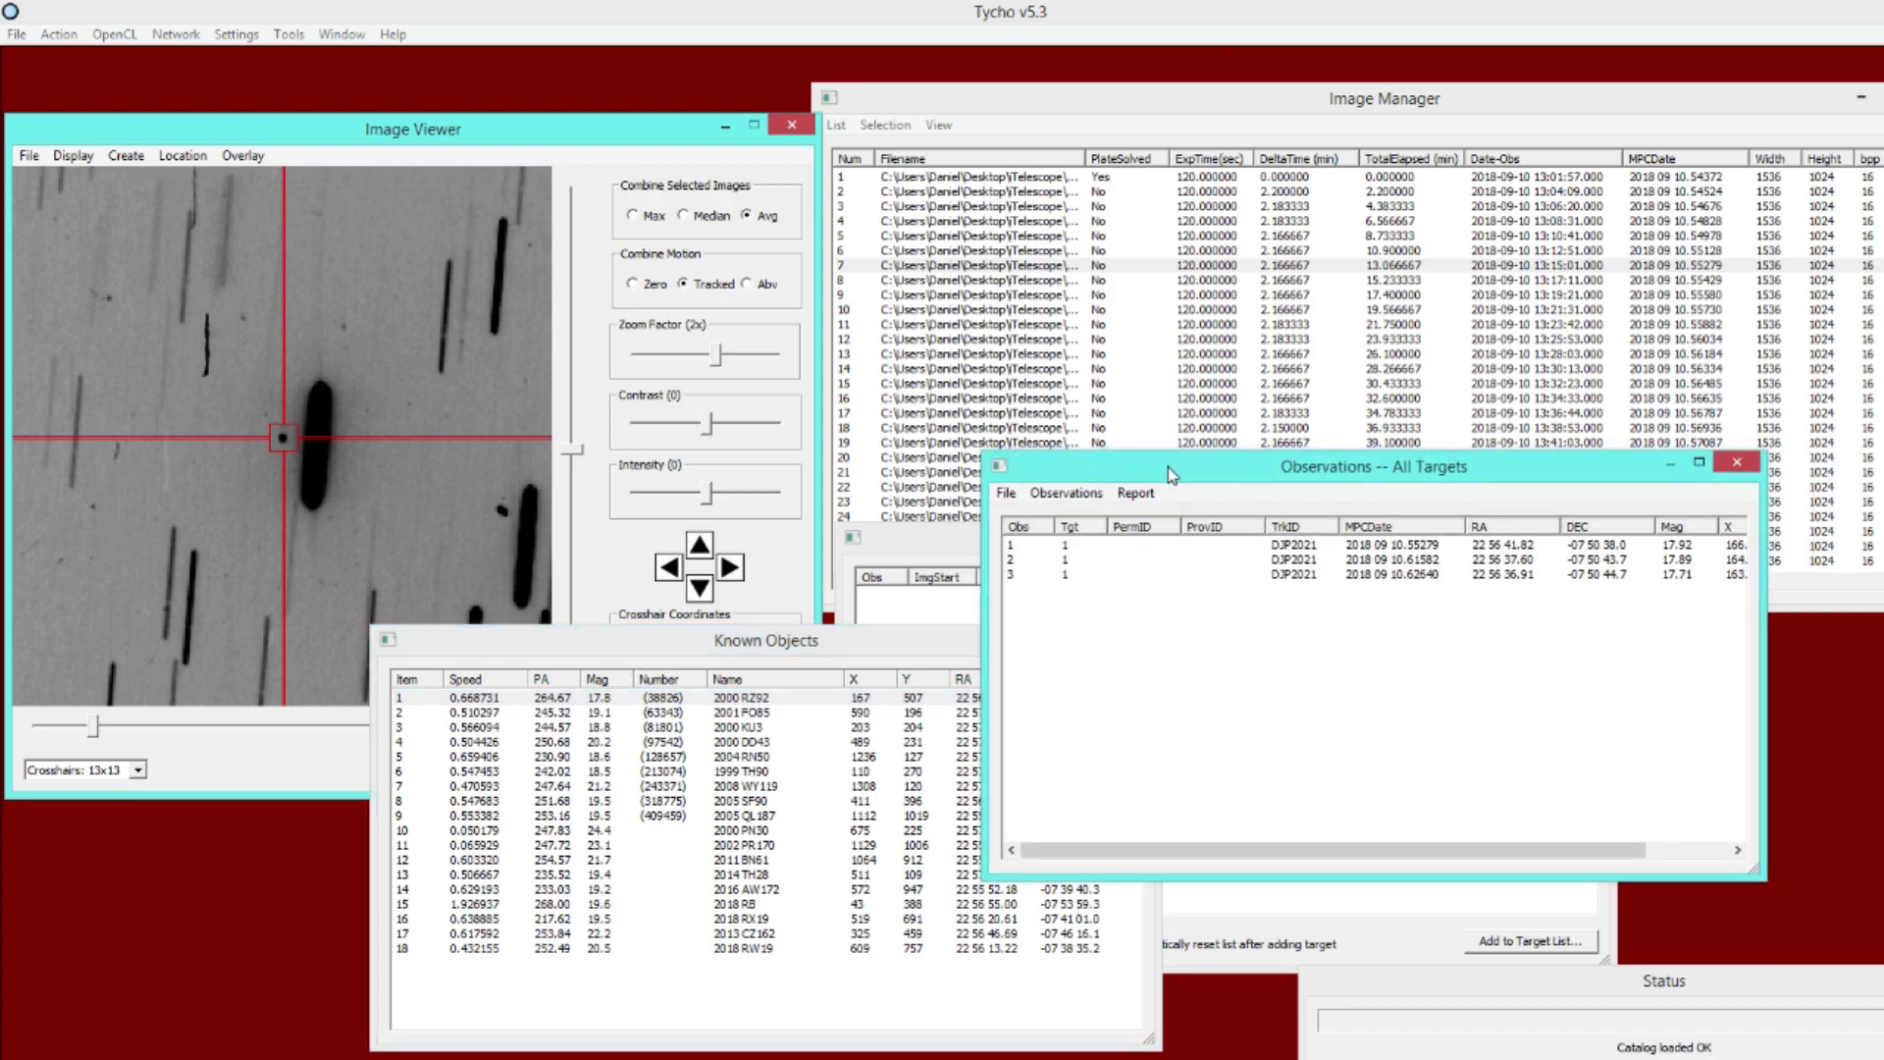
drag(1107, 628, 1173, 537)
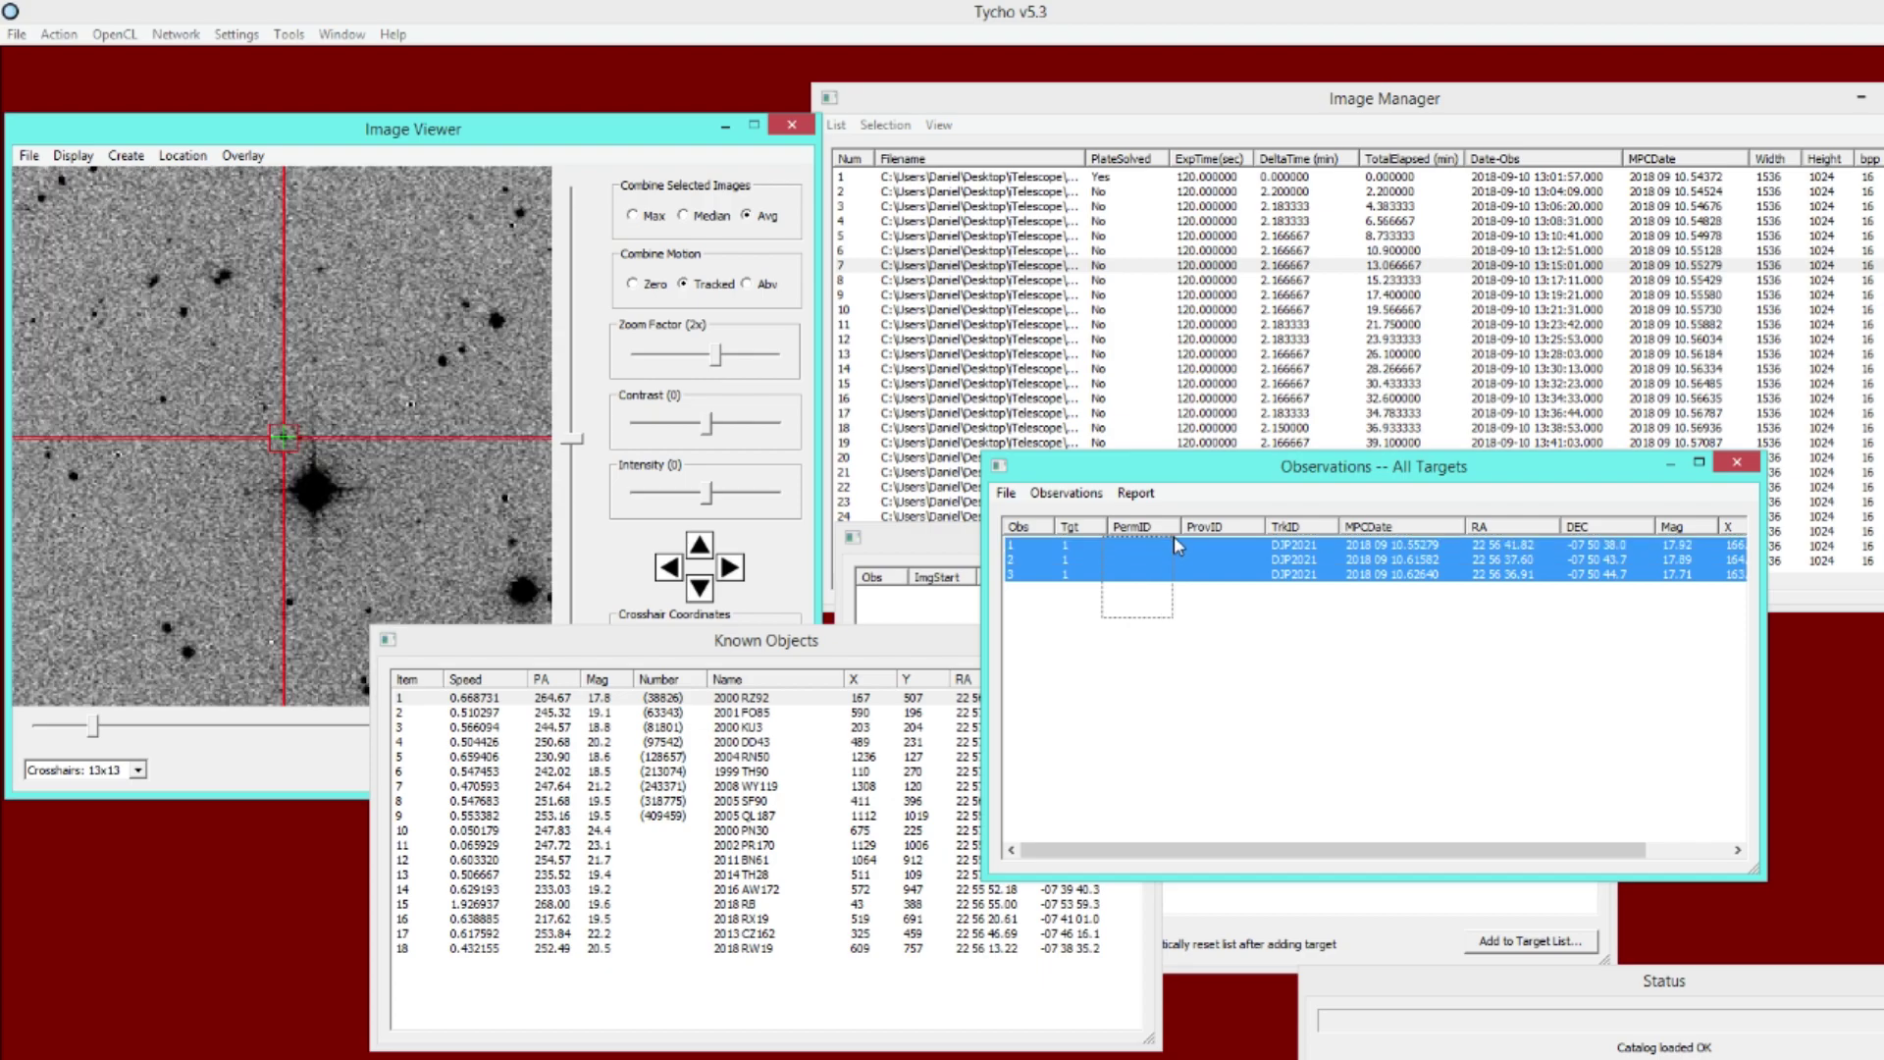
right_click(1096, 577)
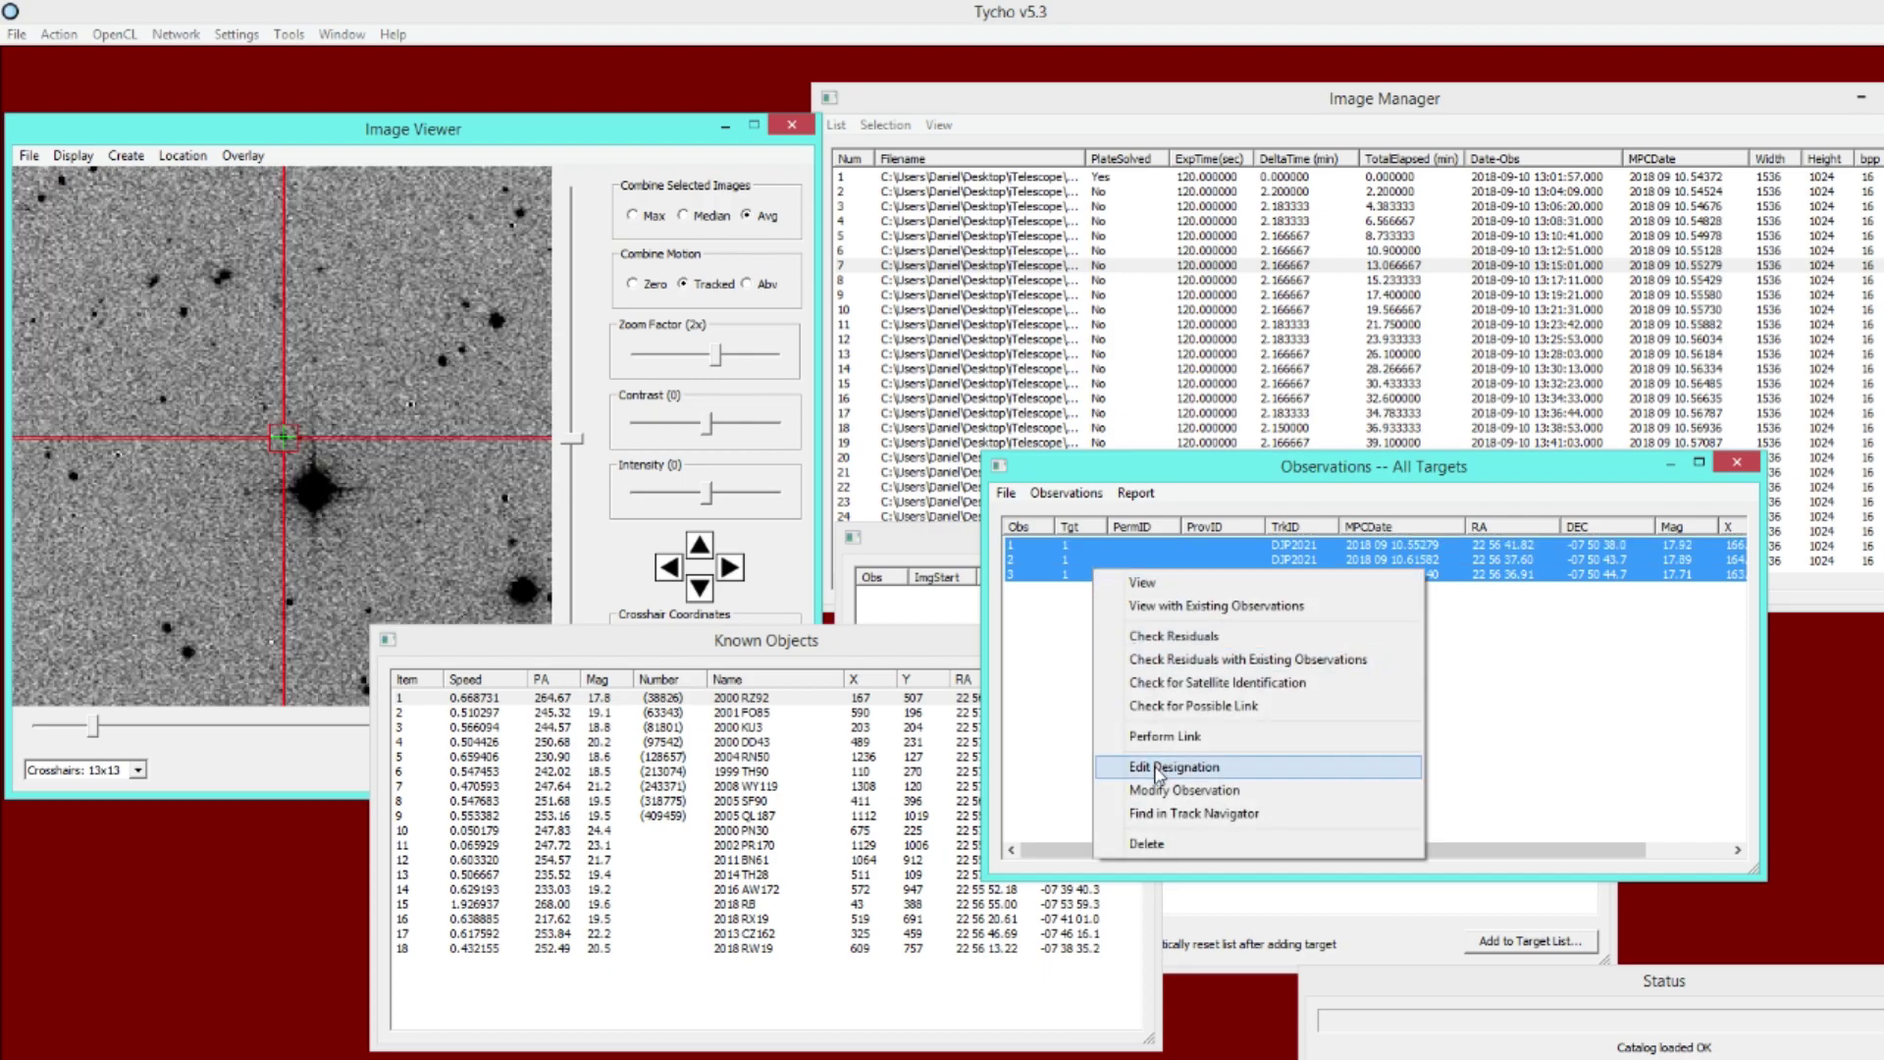
click(1229, 772)
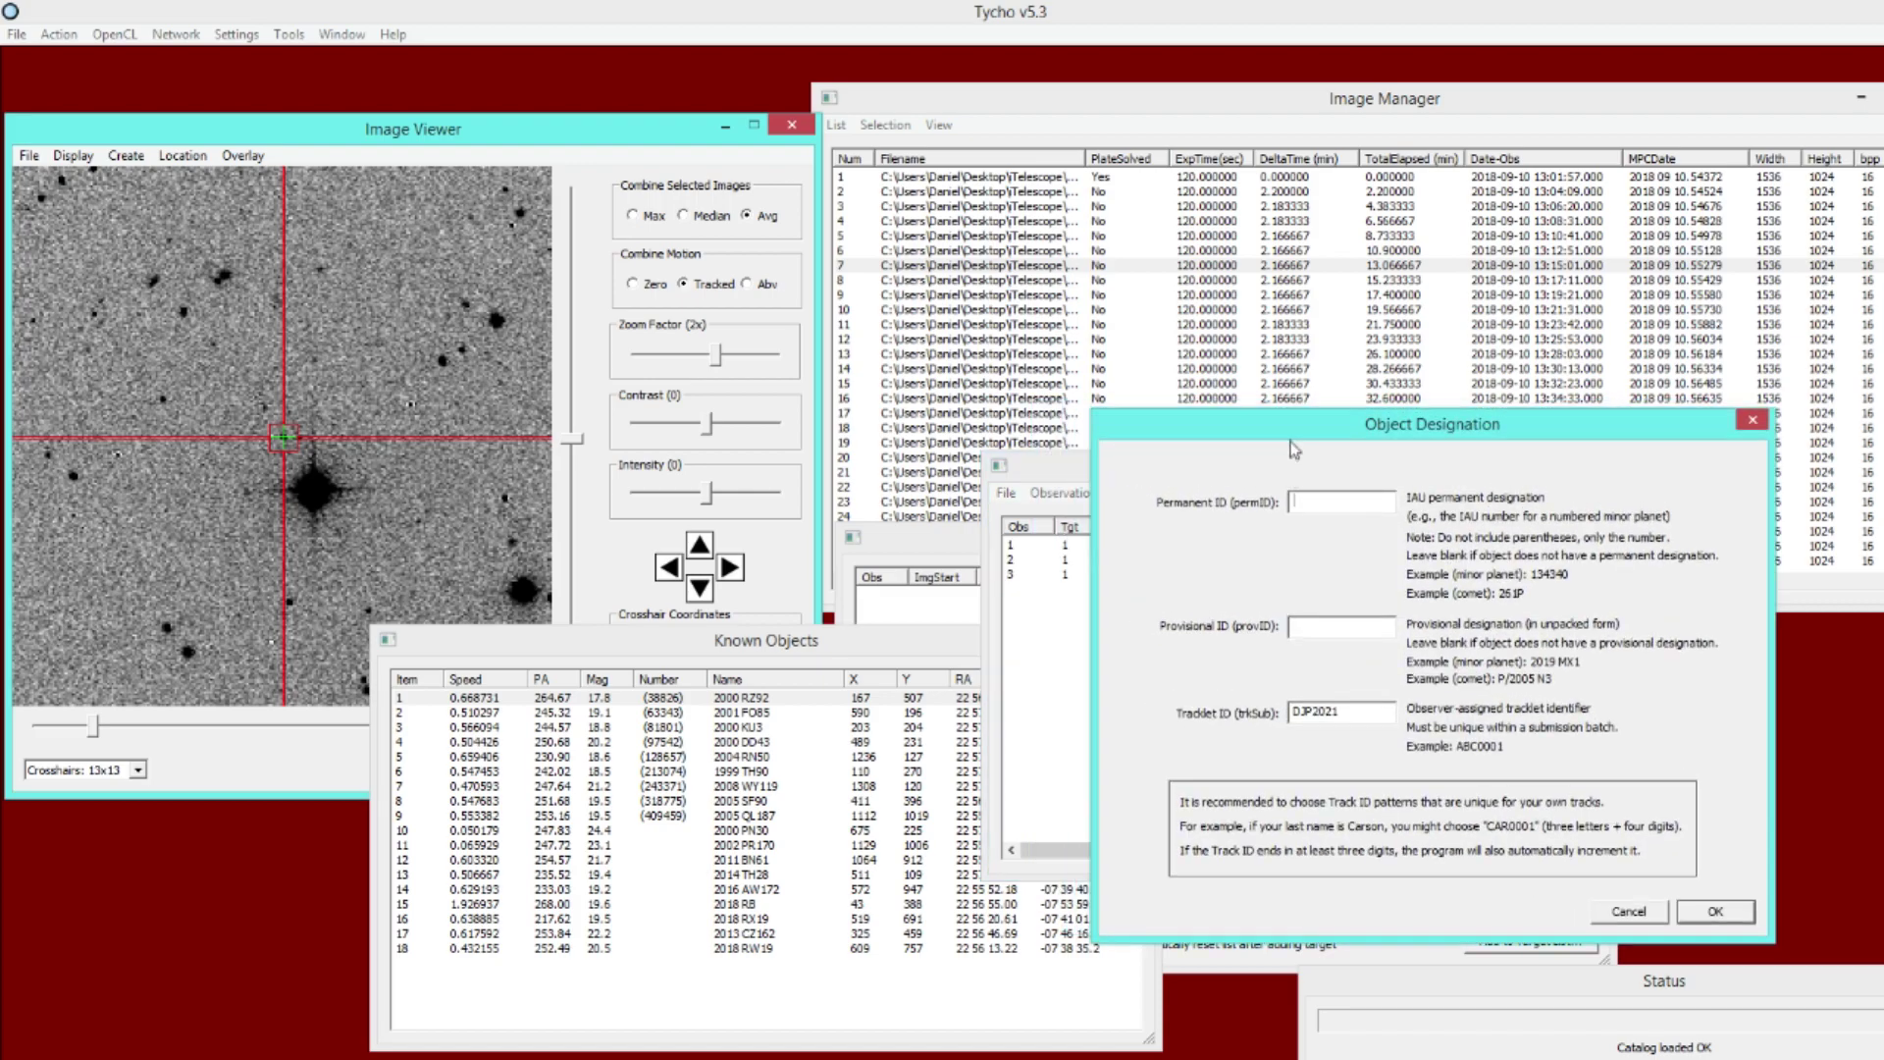
click(691, 664)
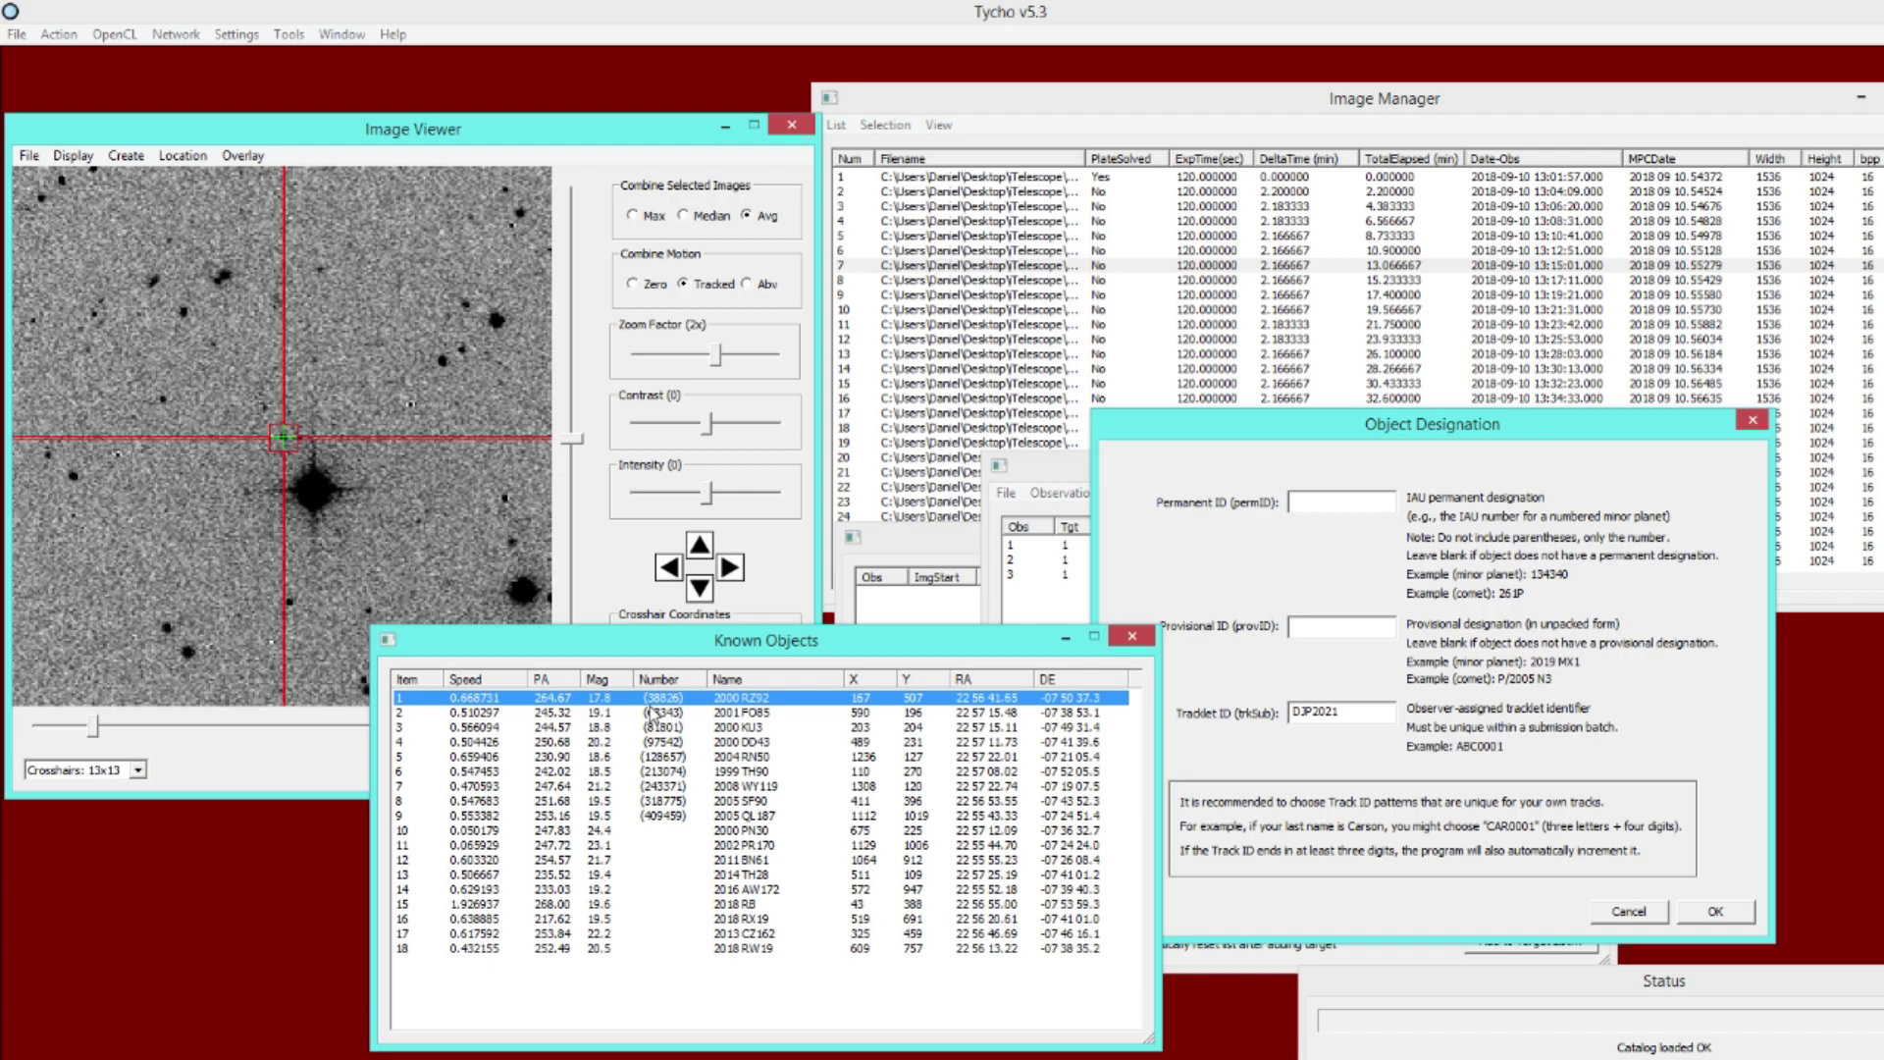
click(1327, 508)
text(38826)
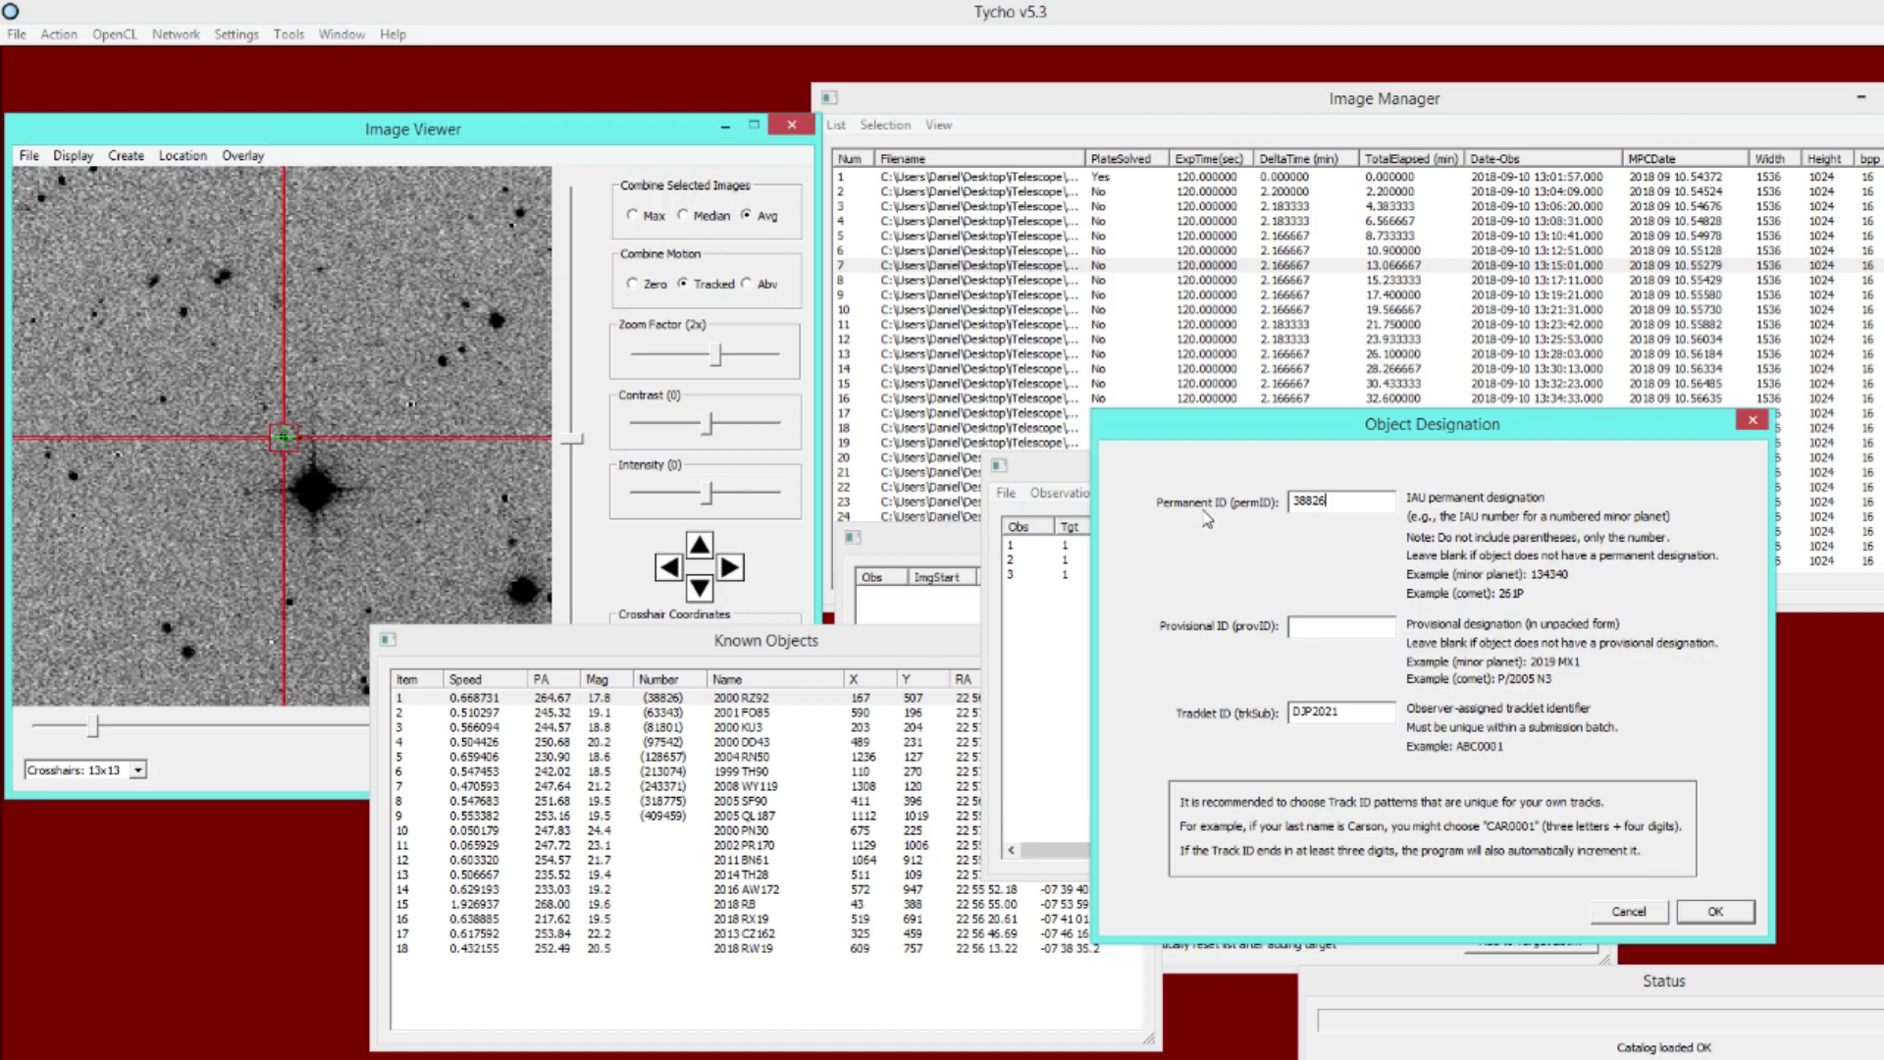
double_click(1354, 505)
click(1707, 914)
Step: View all three observations together with the existing observations of 38826, going to the end of the text listing
drag(1193, 476, 1137, 483)
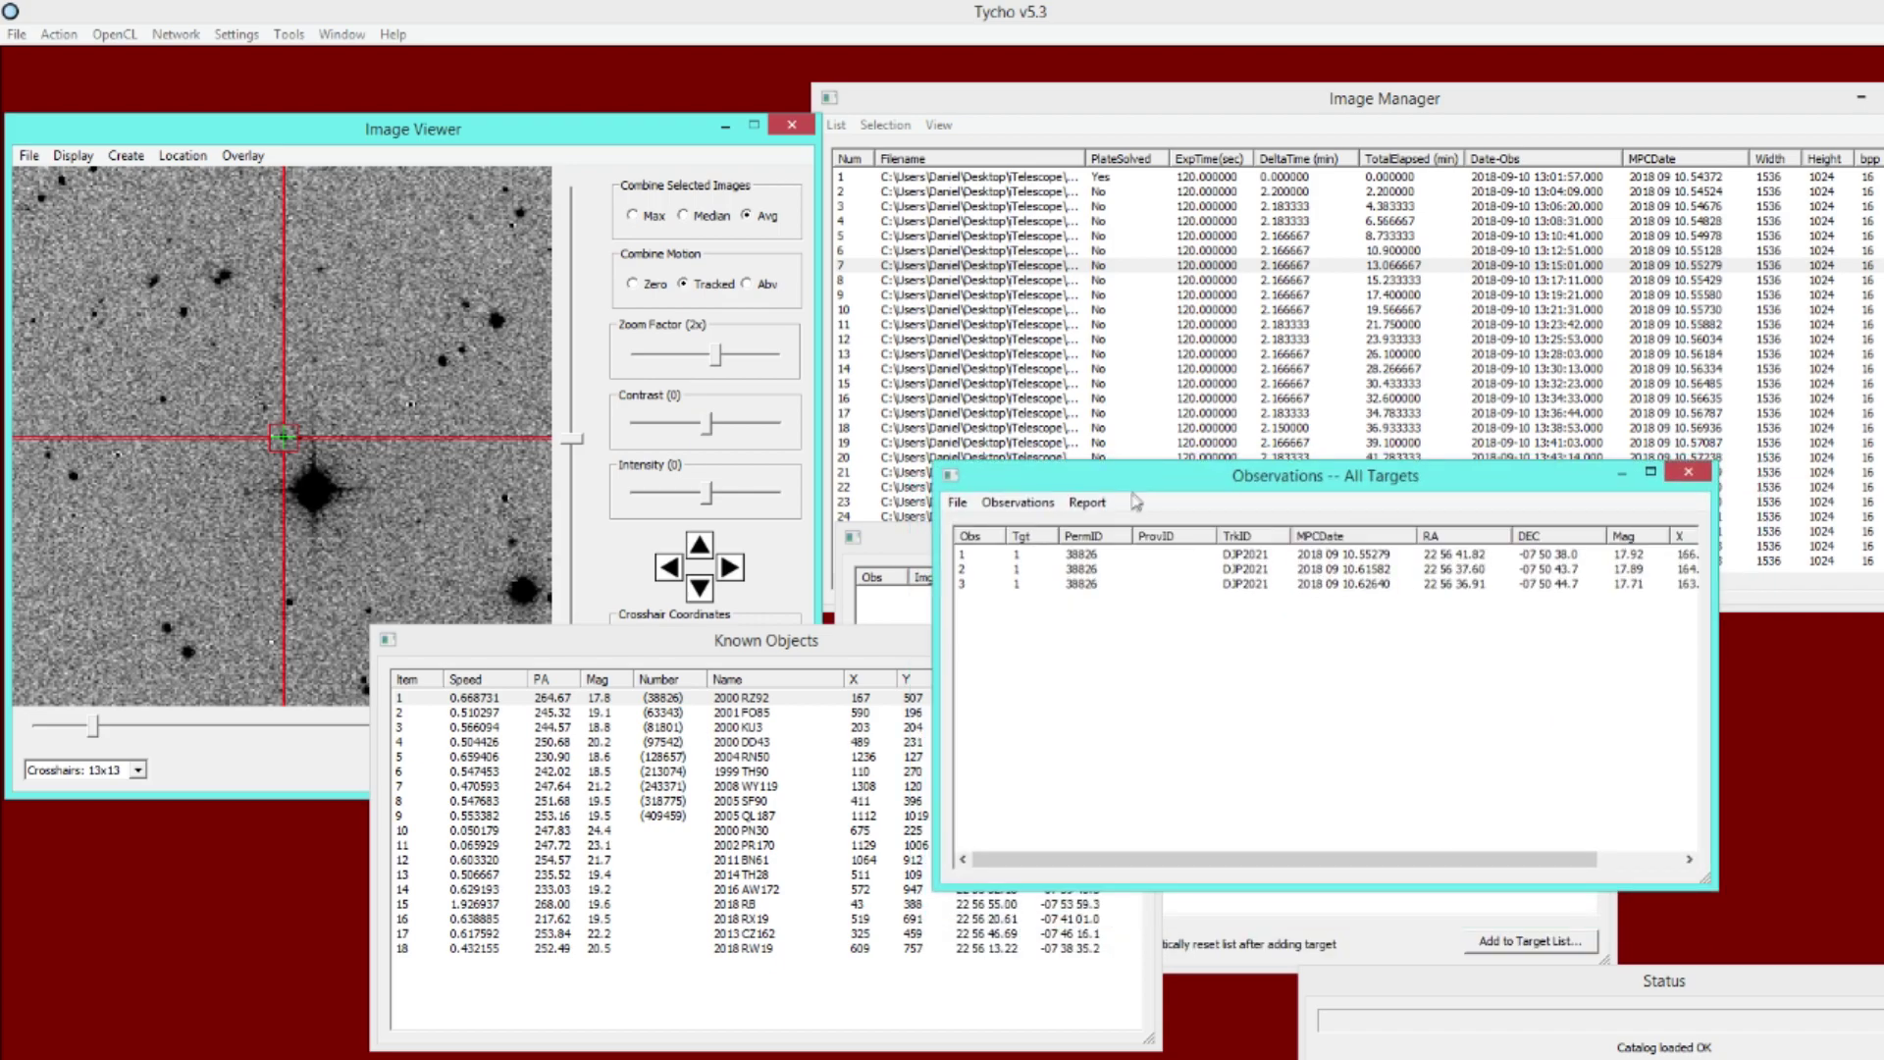
drag(1056, 621, 1133, 552)
right_click(1085, 571)
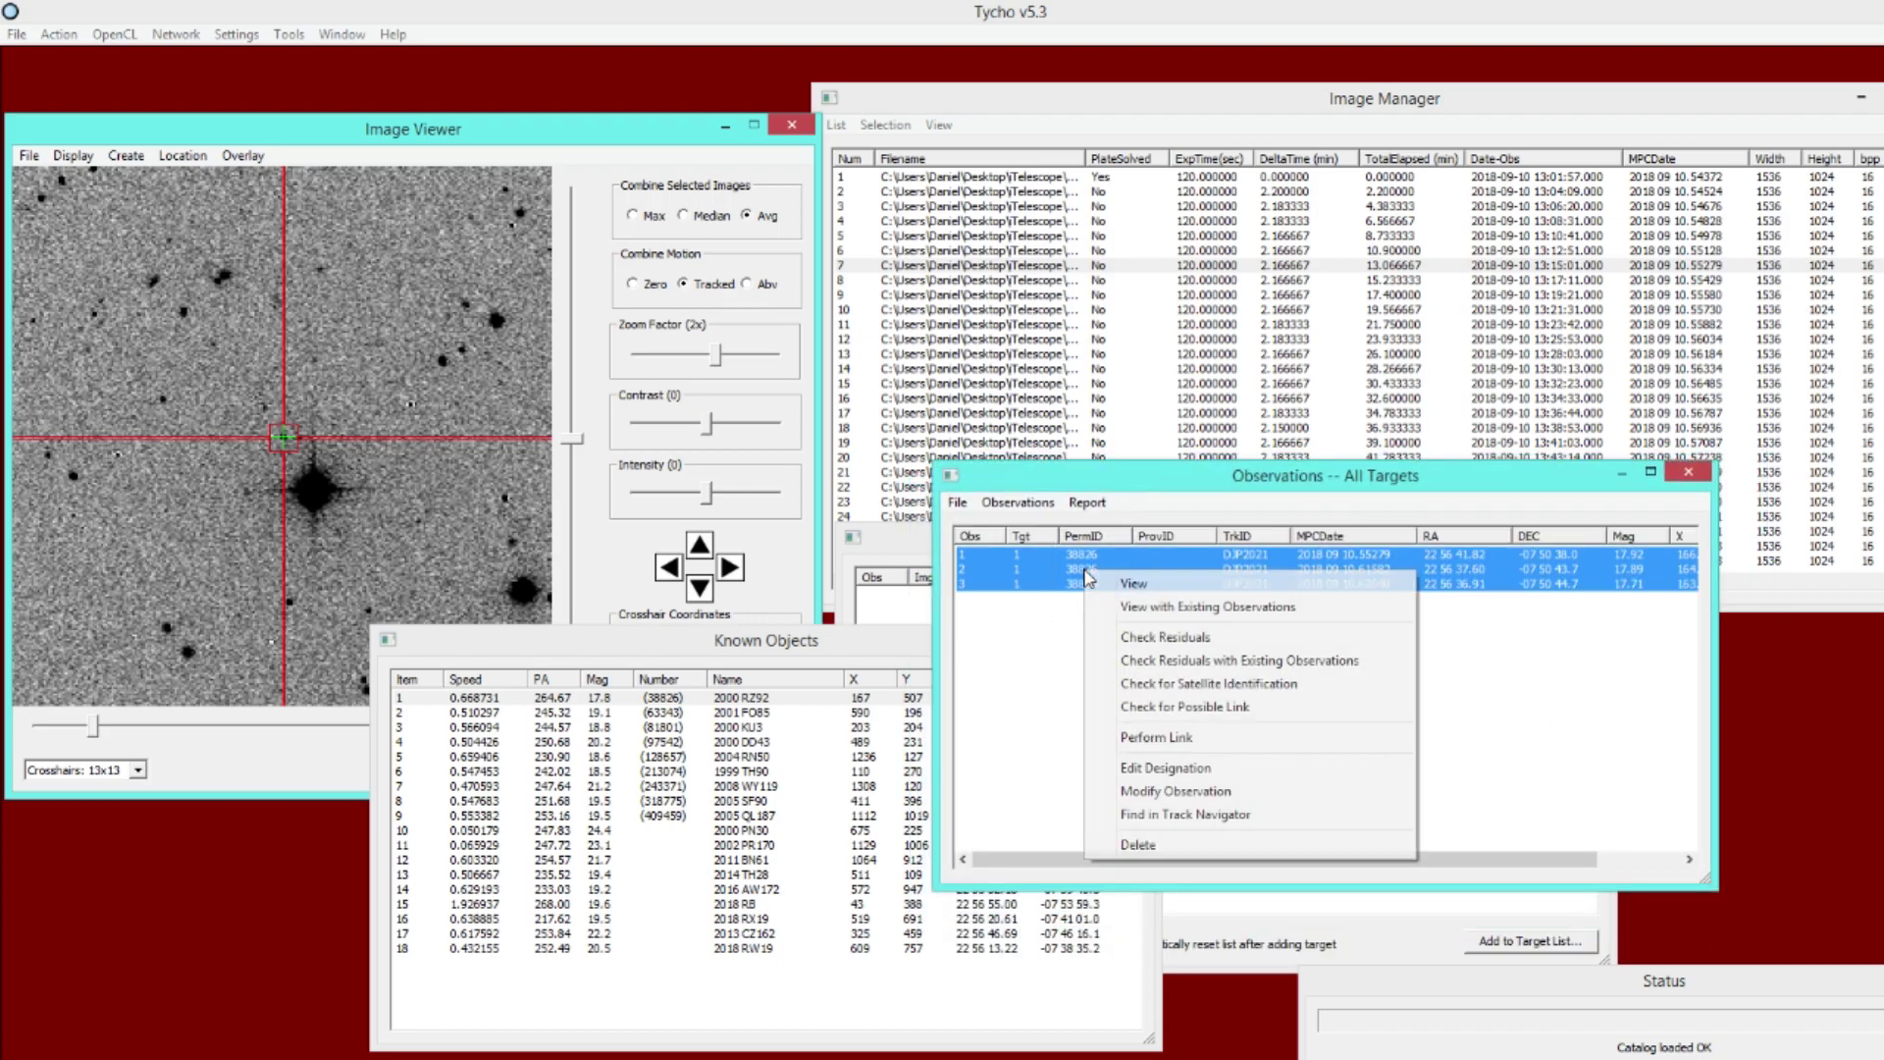
click(1134, 608)
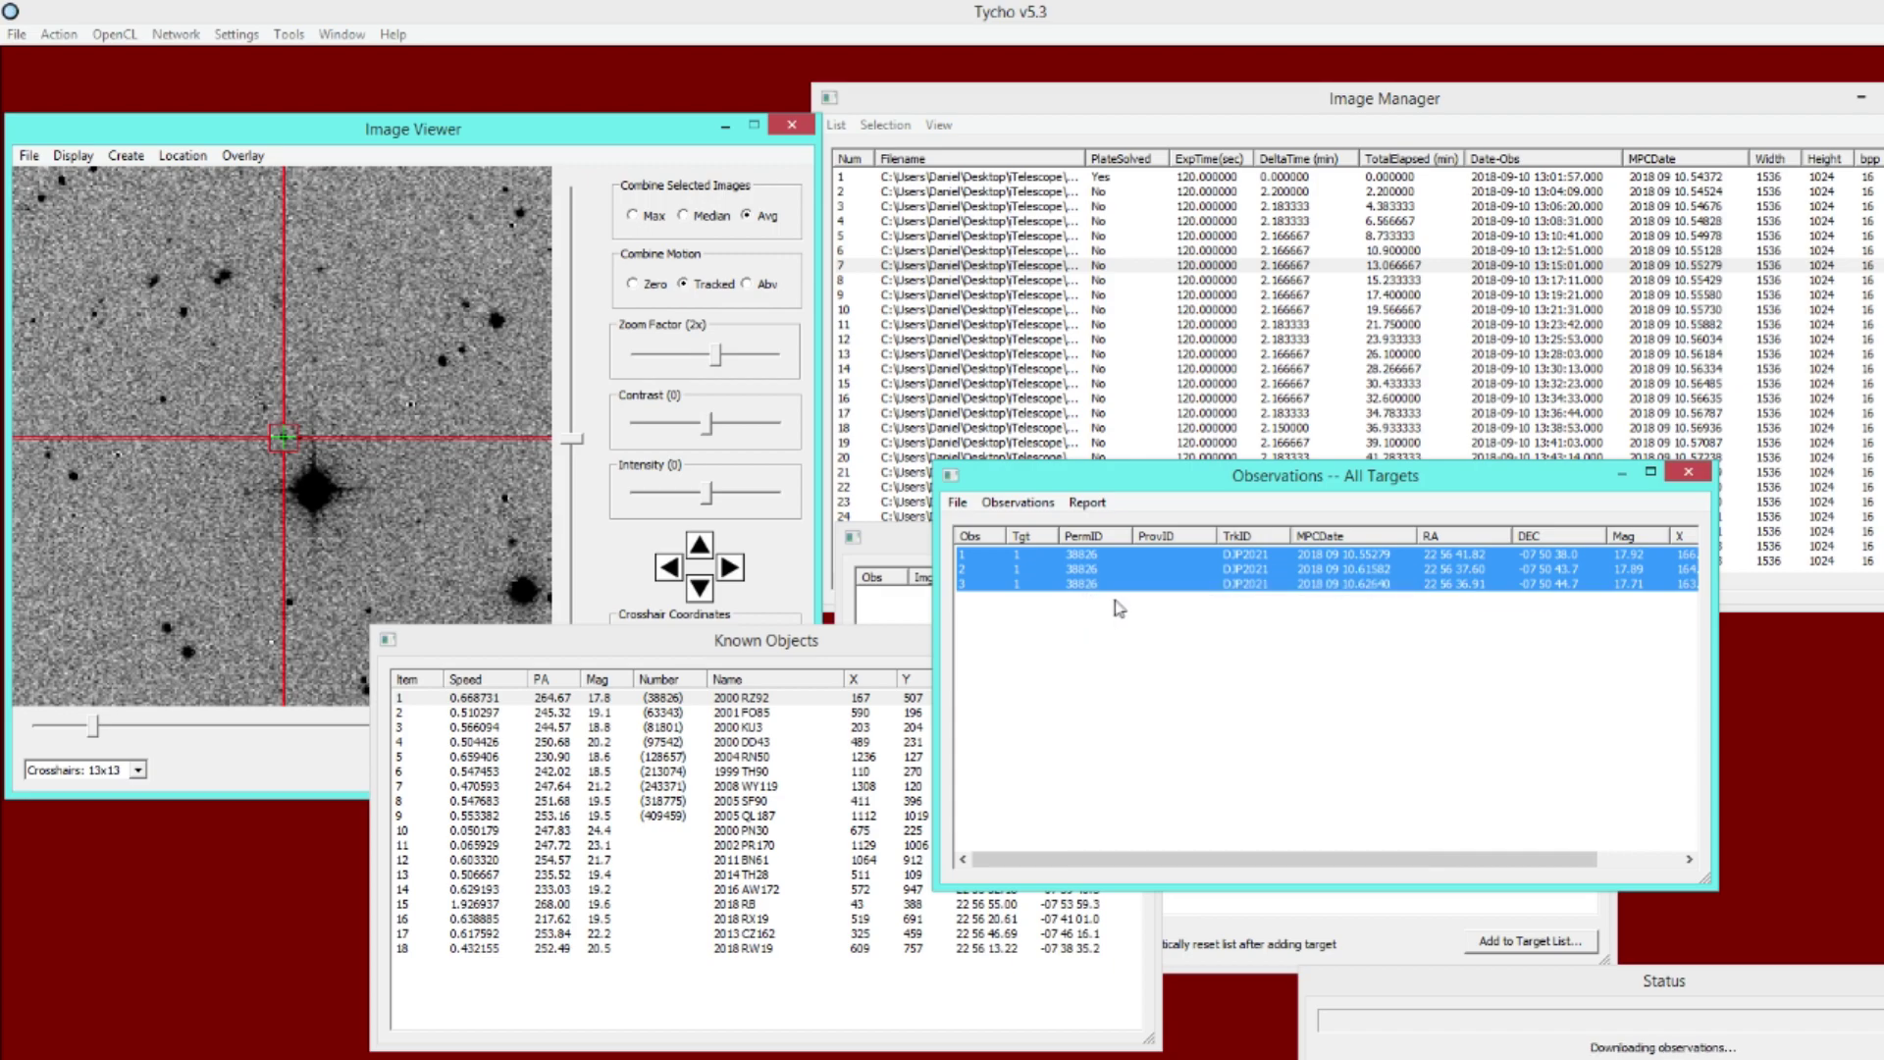
drag(488, 61, 680, 173)
mouse_move(918, 699)
mouse_down()
mouse_move(916, 354)
mouse_move(916, 692)
mouse_up()
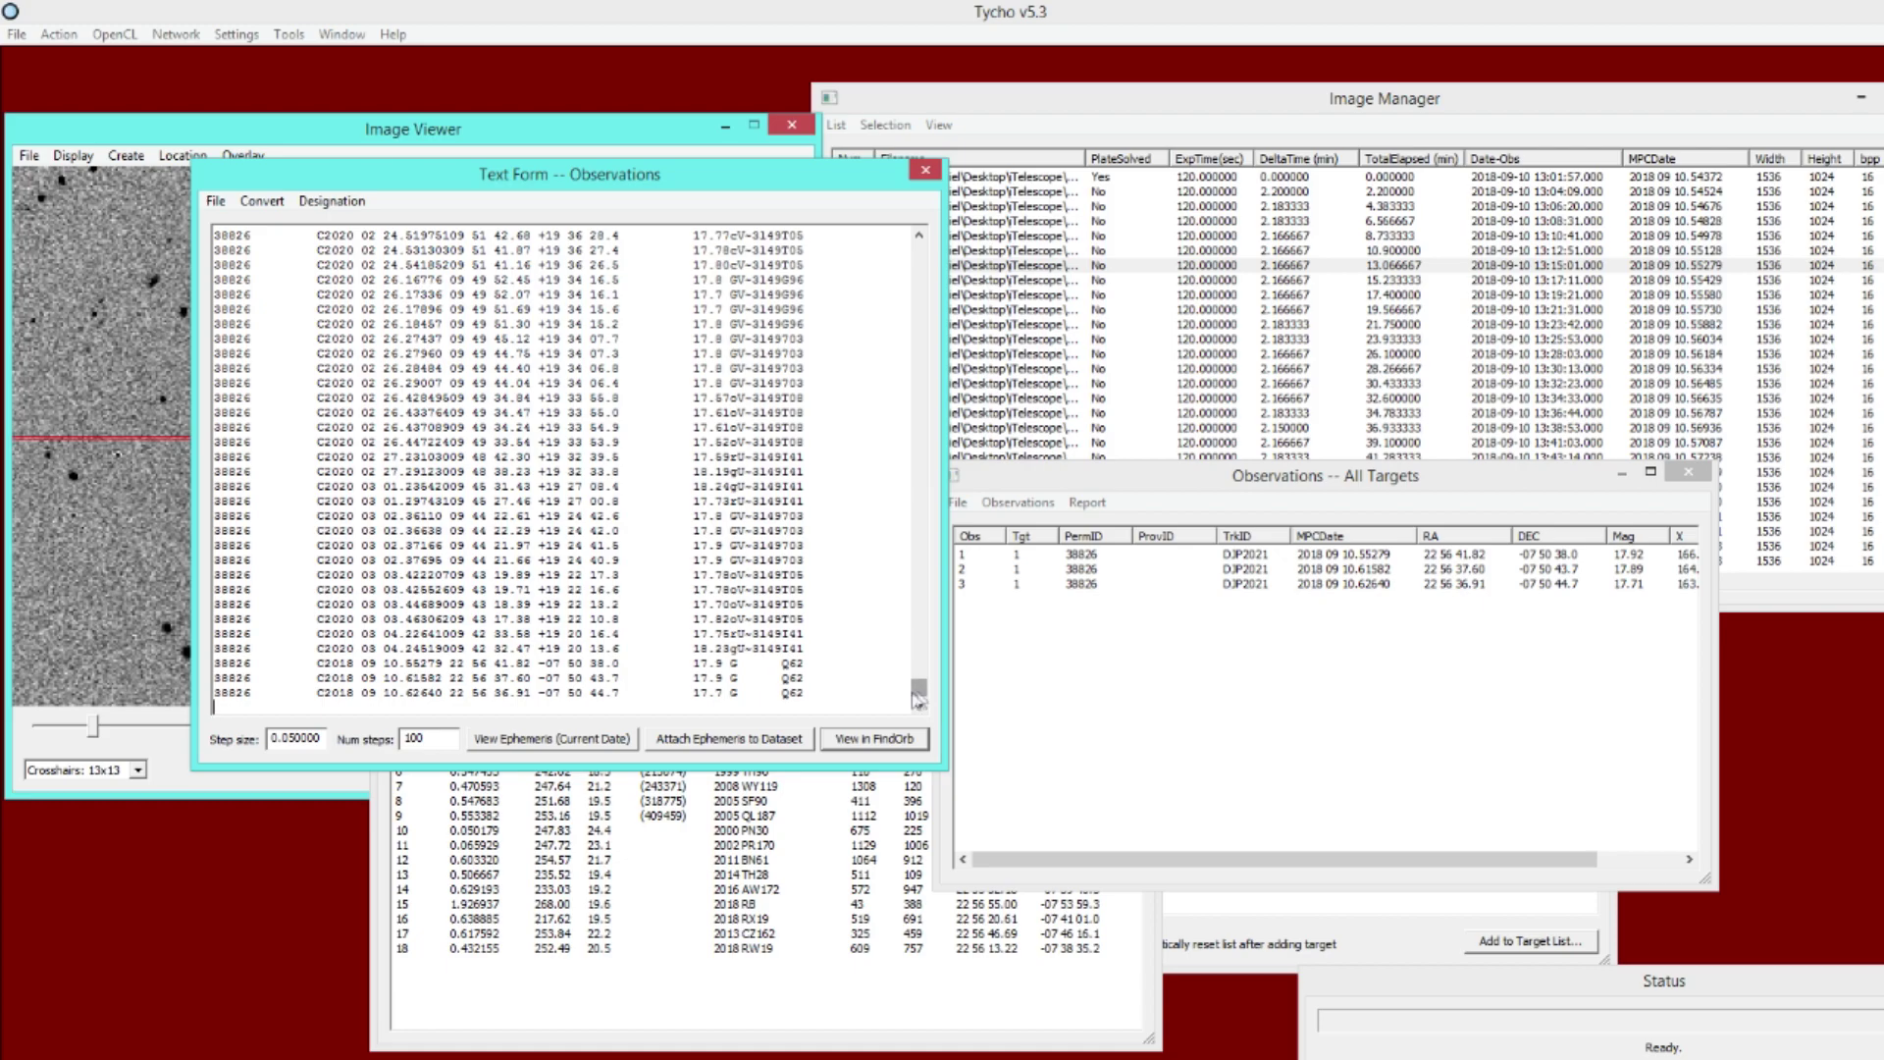
Step: Open the combined observations in FindOrb and locate the Q62 entries of 10 September 2018 among the residuals
click(870, 738)
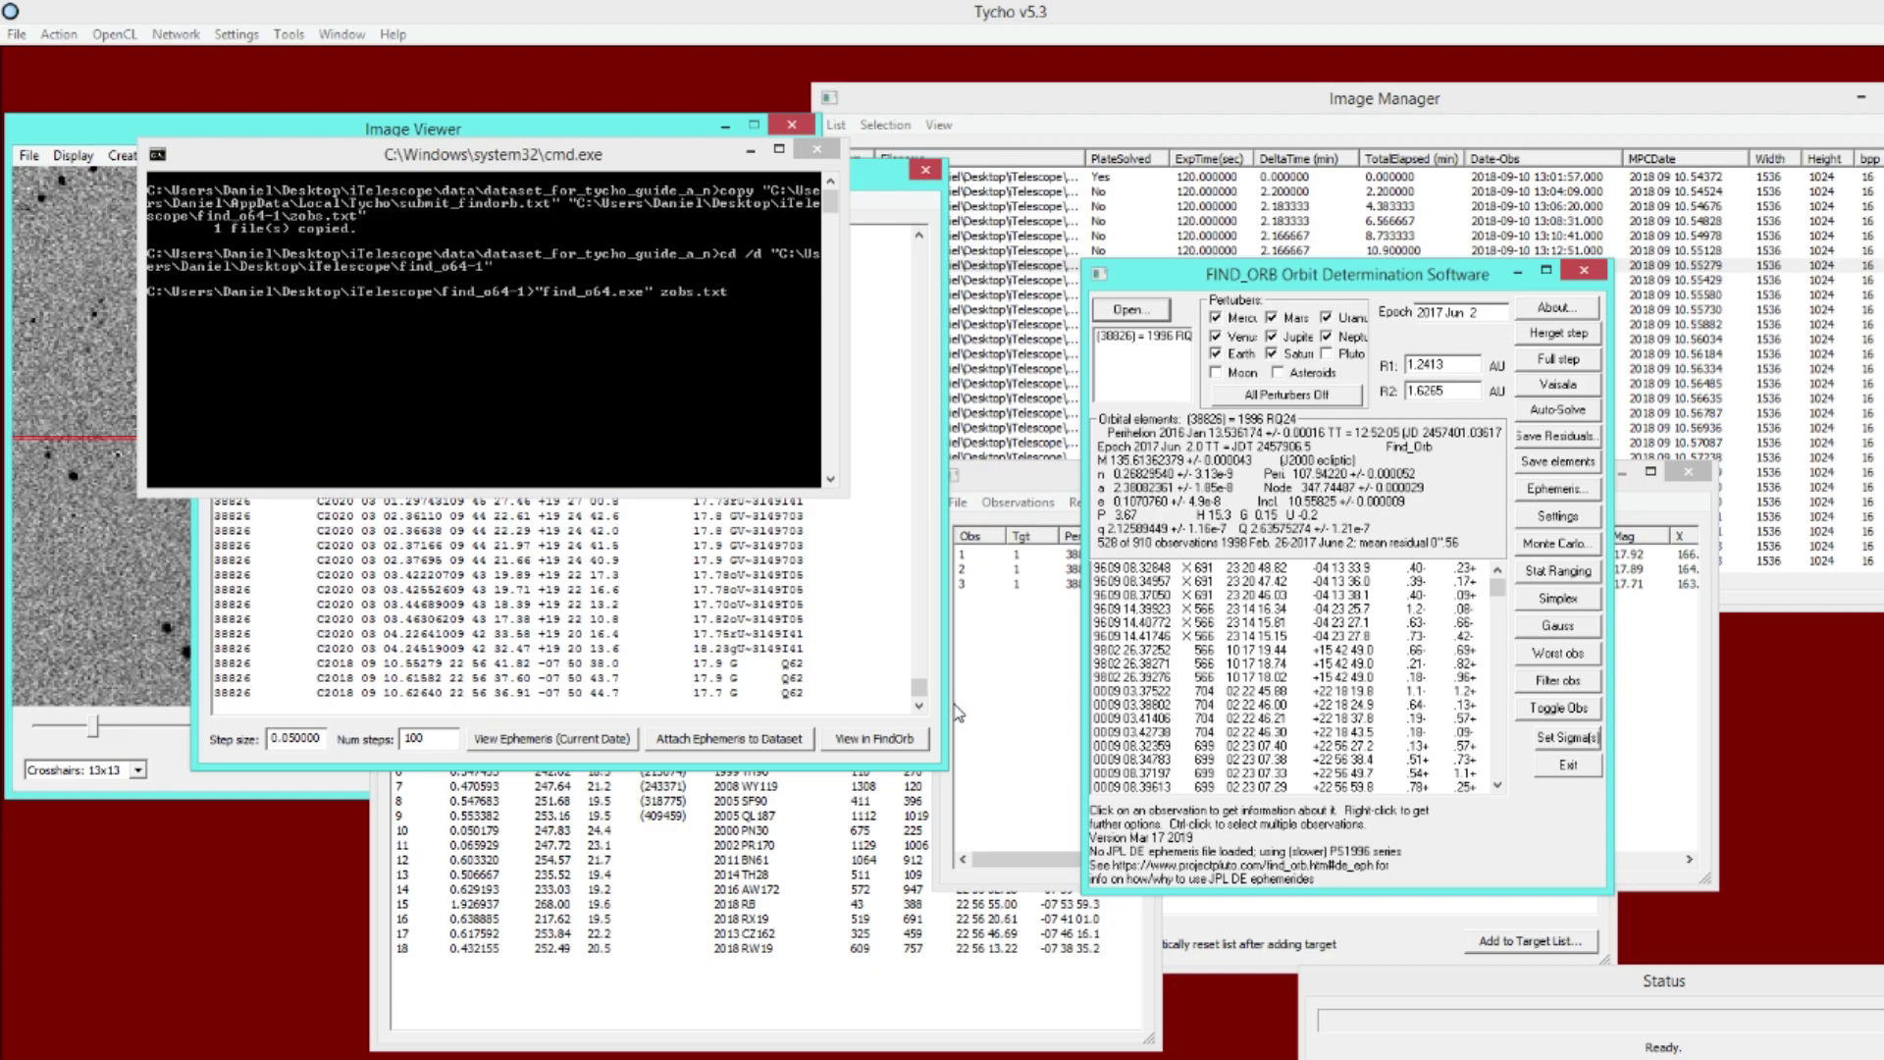
drag(1497, 586, 1500, 717)
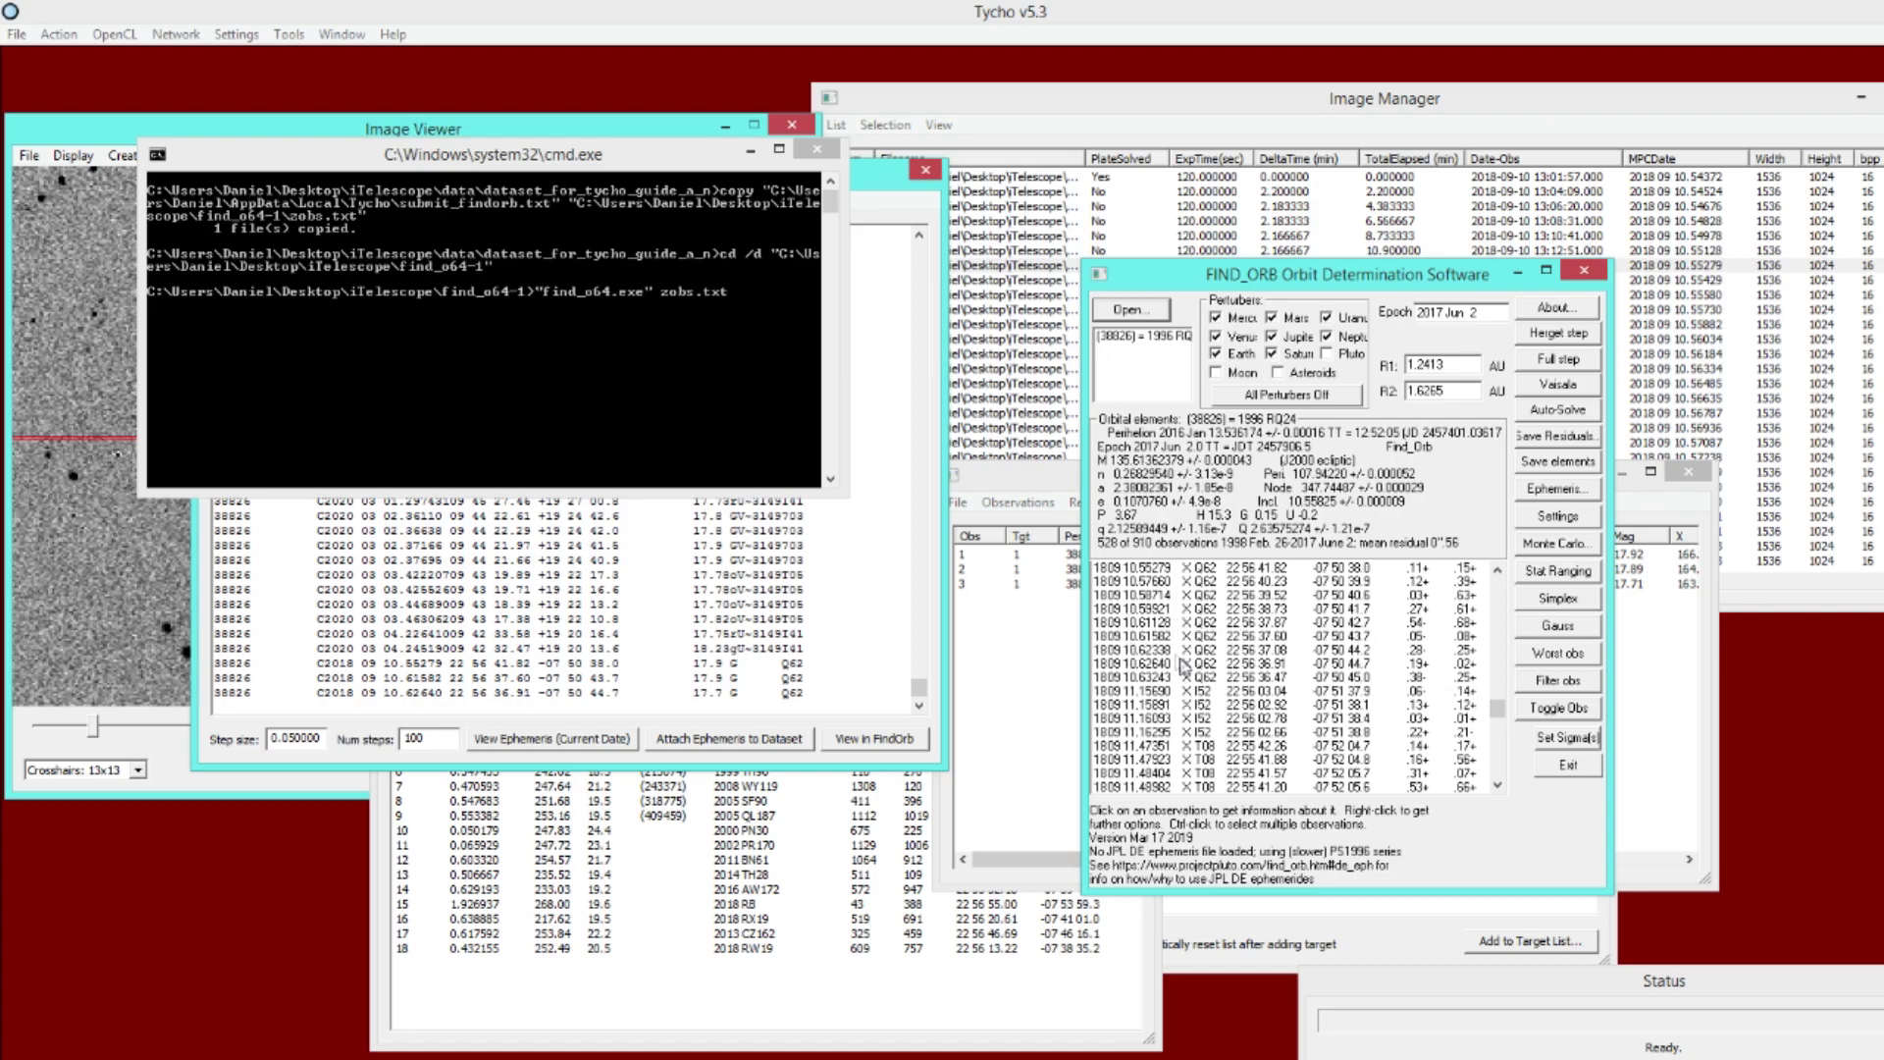
click(1207, 622)
scroll(1206, 622, up, 1)
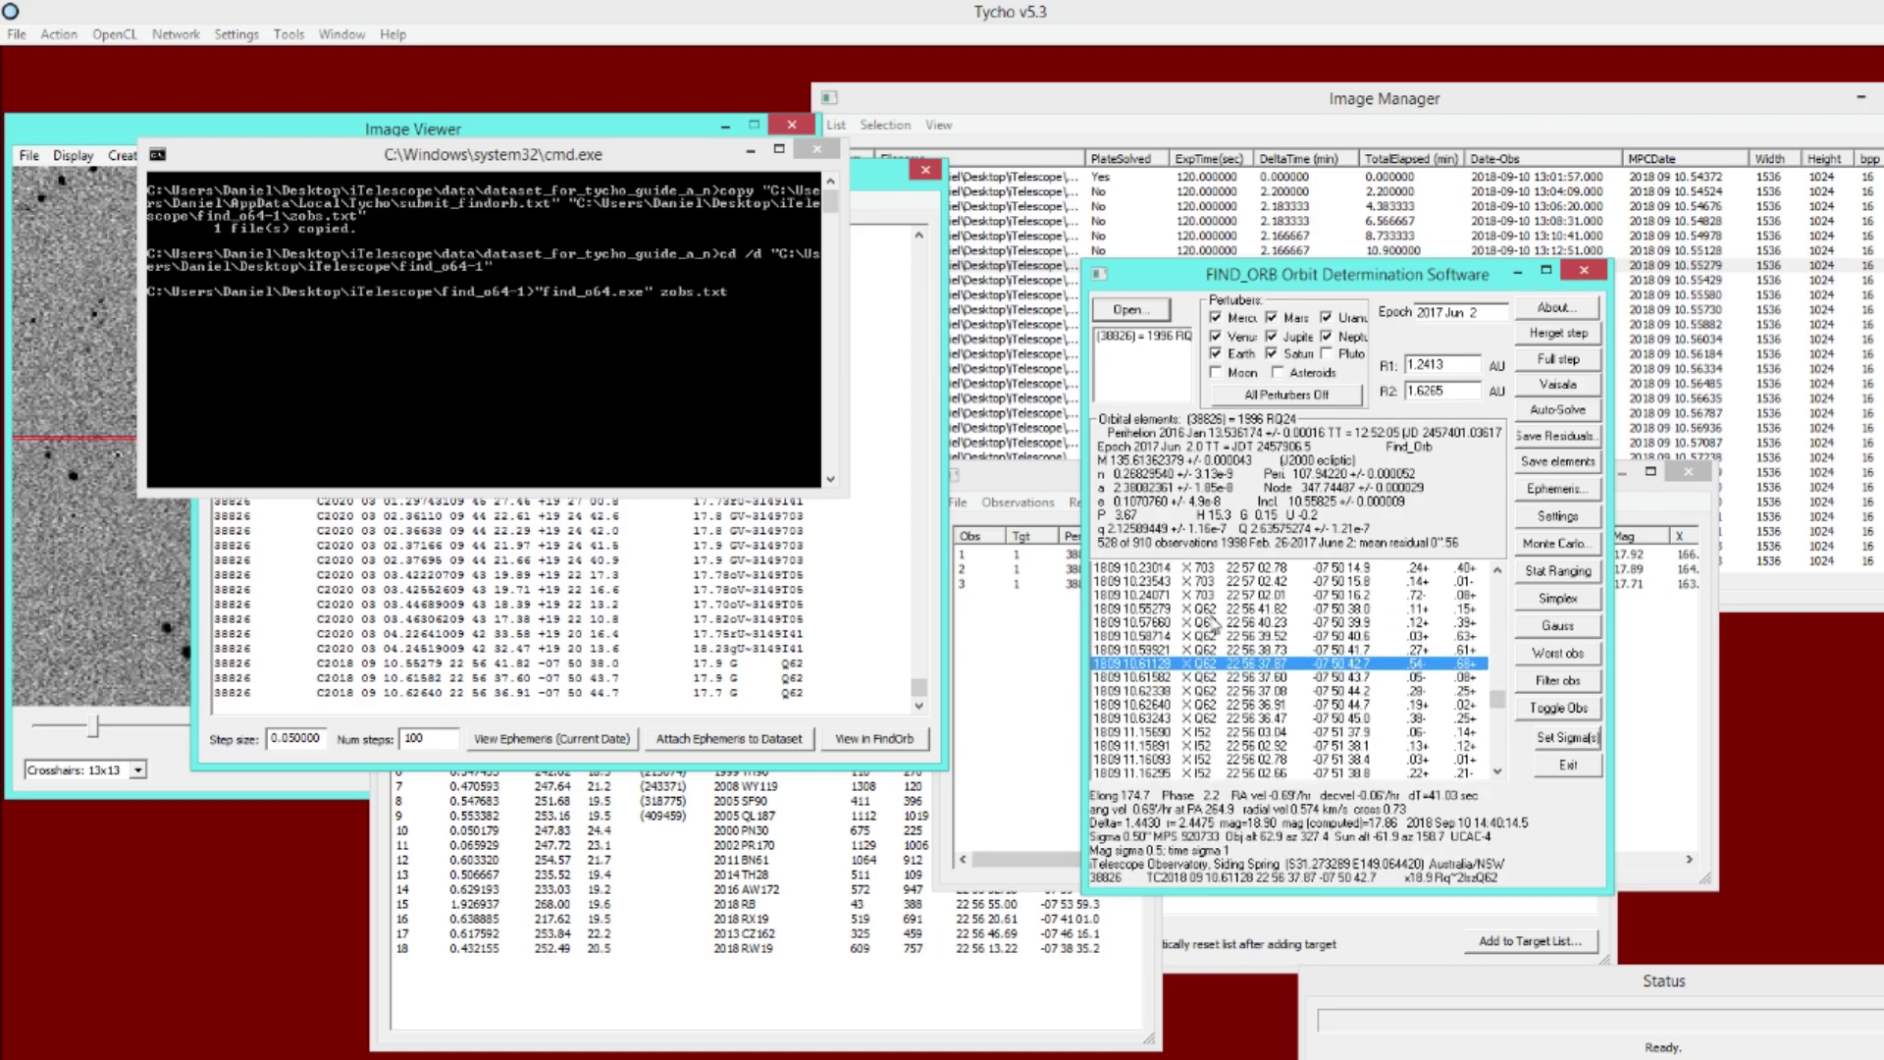
Step: Examine the combined residuals of the Q62 observations at 10.55279, 10.61582 and 10.62640, and close FindOrb and the text listing
click(715, 633)
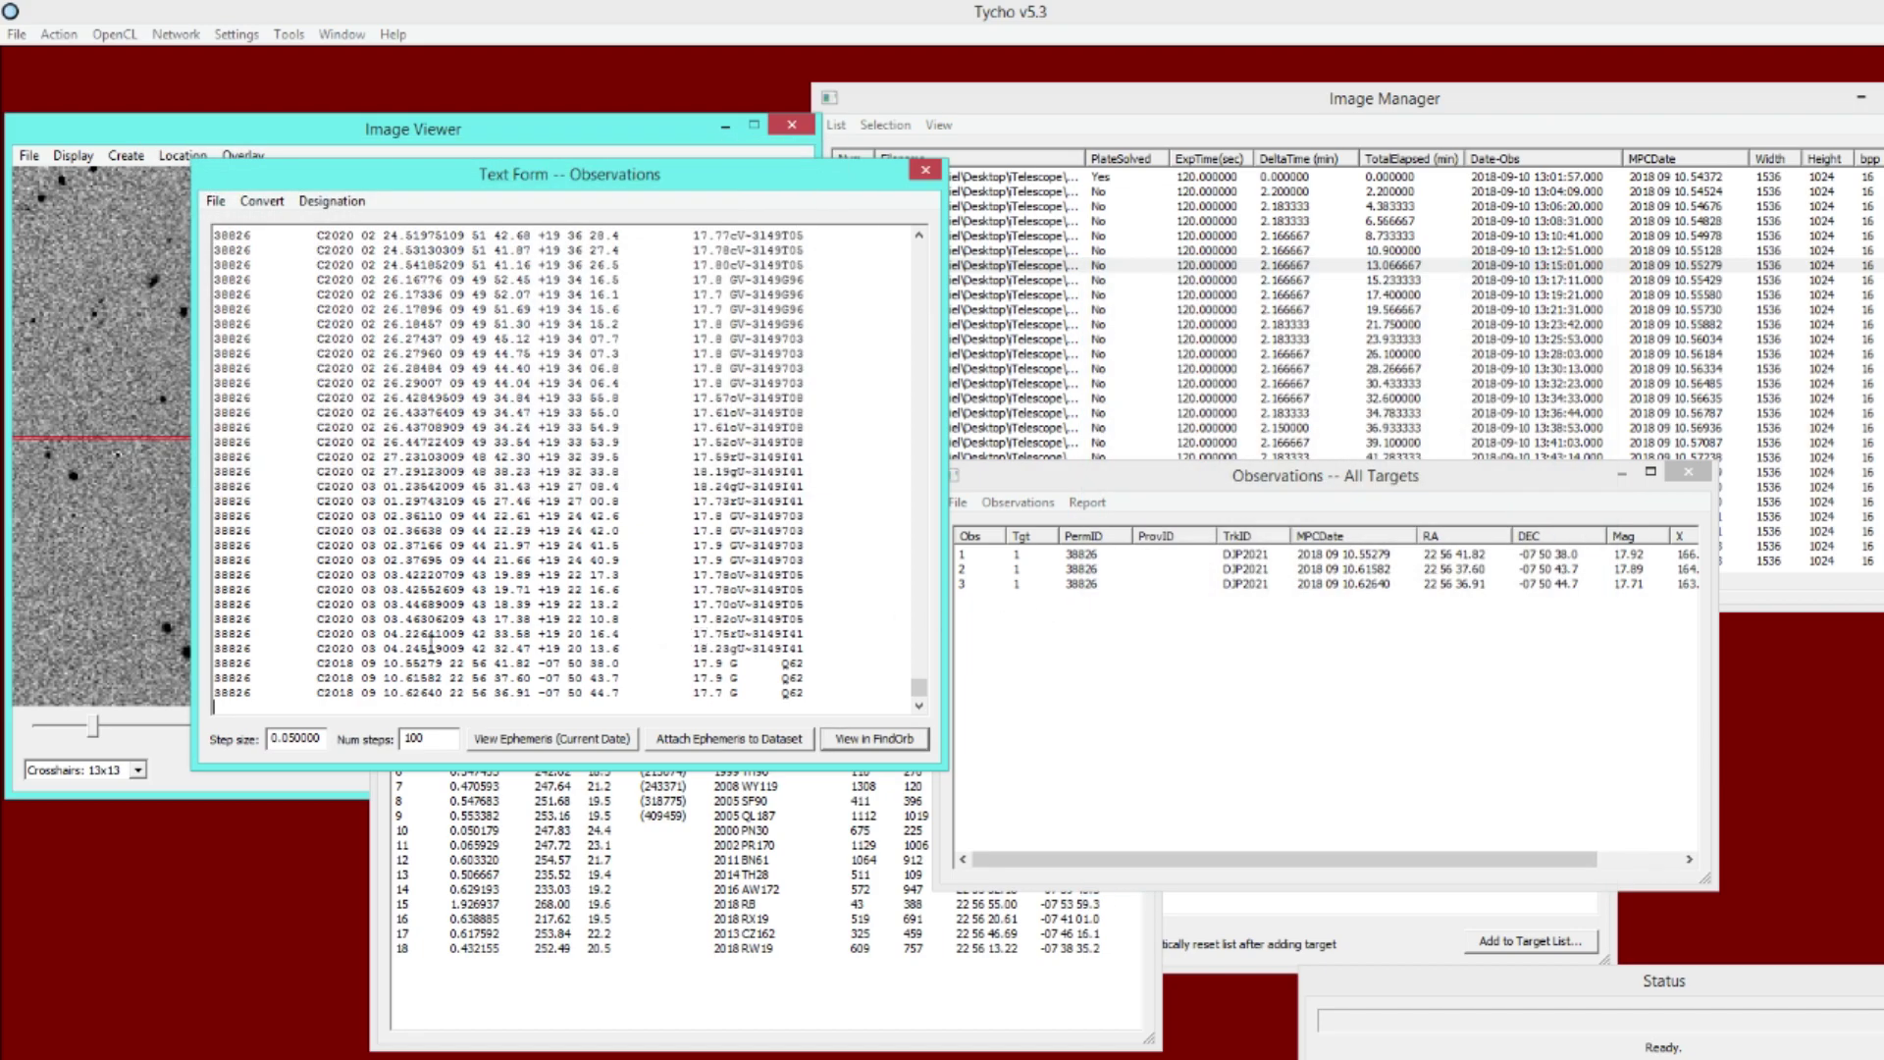
drag(407, 667, 444, 670)
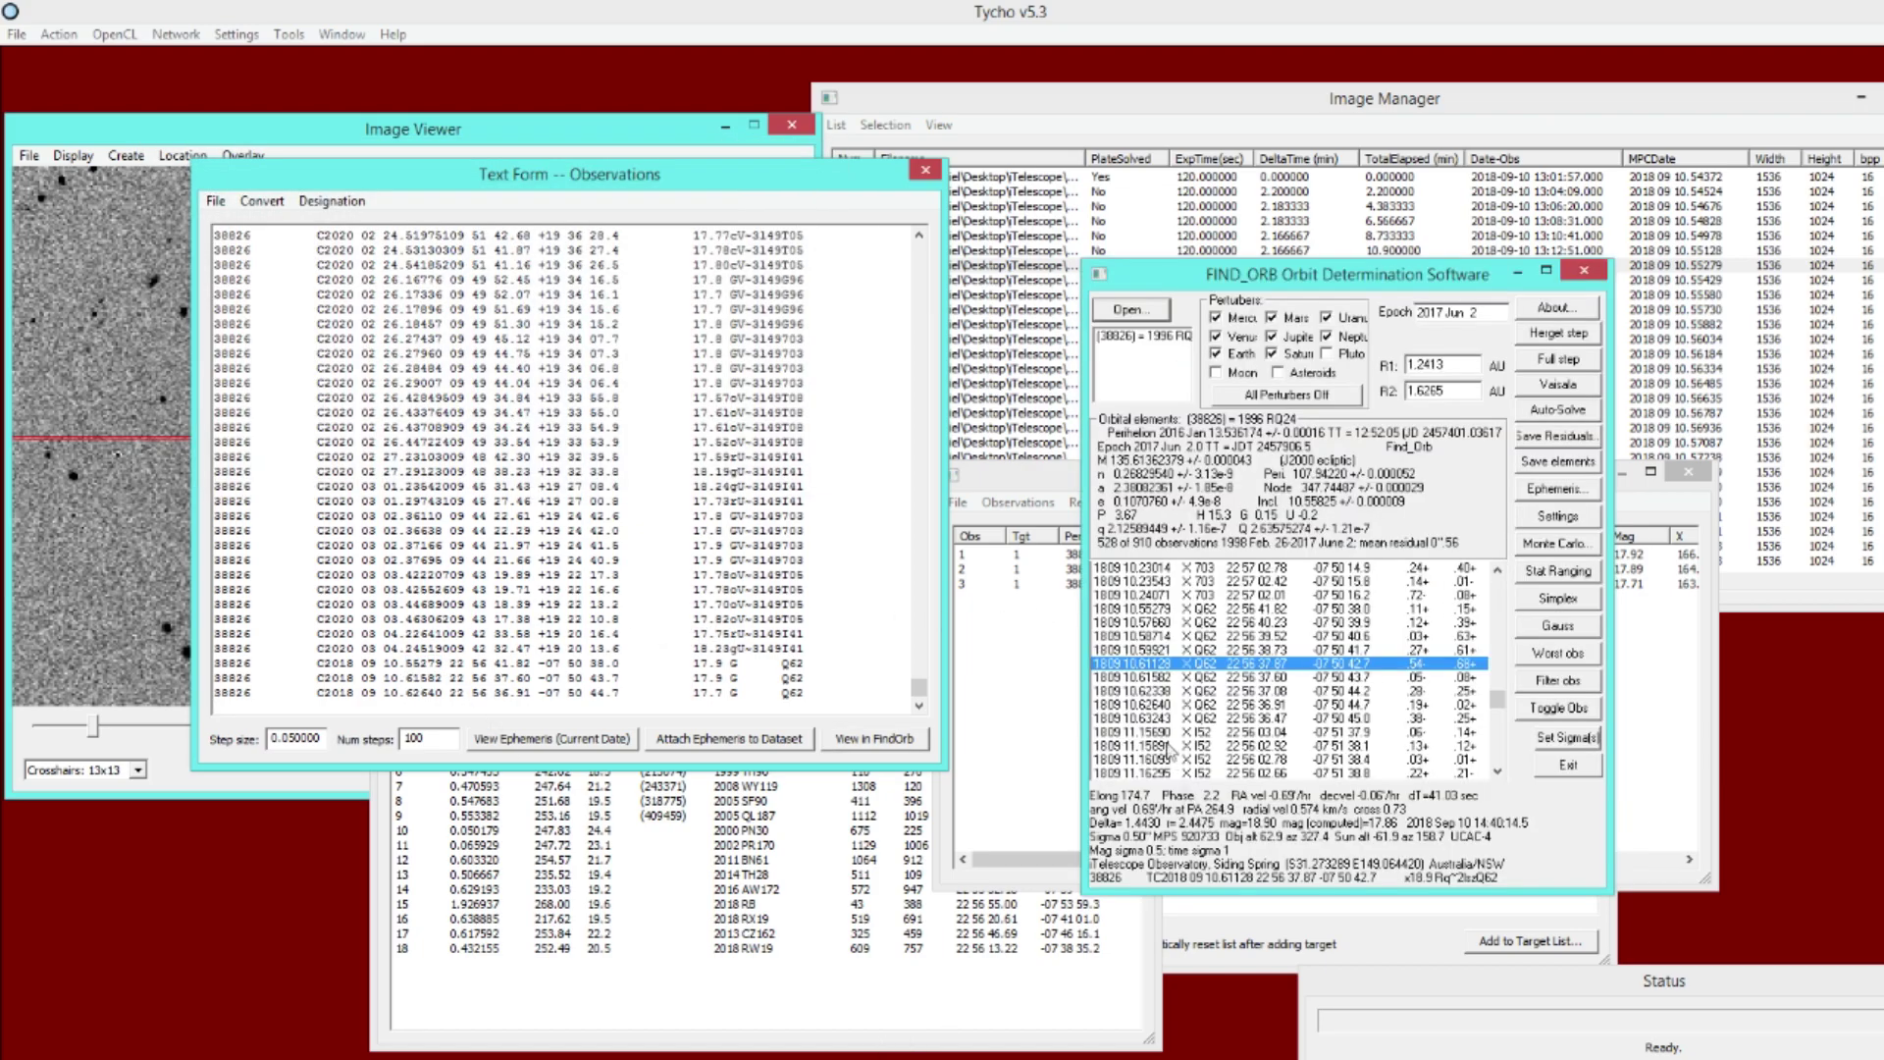
click(1163, 608)
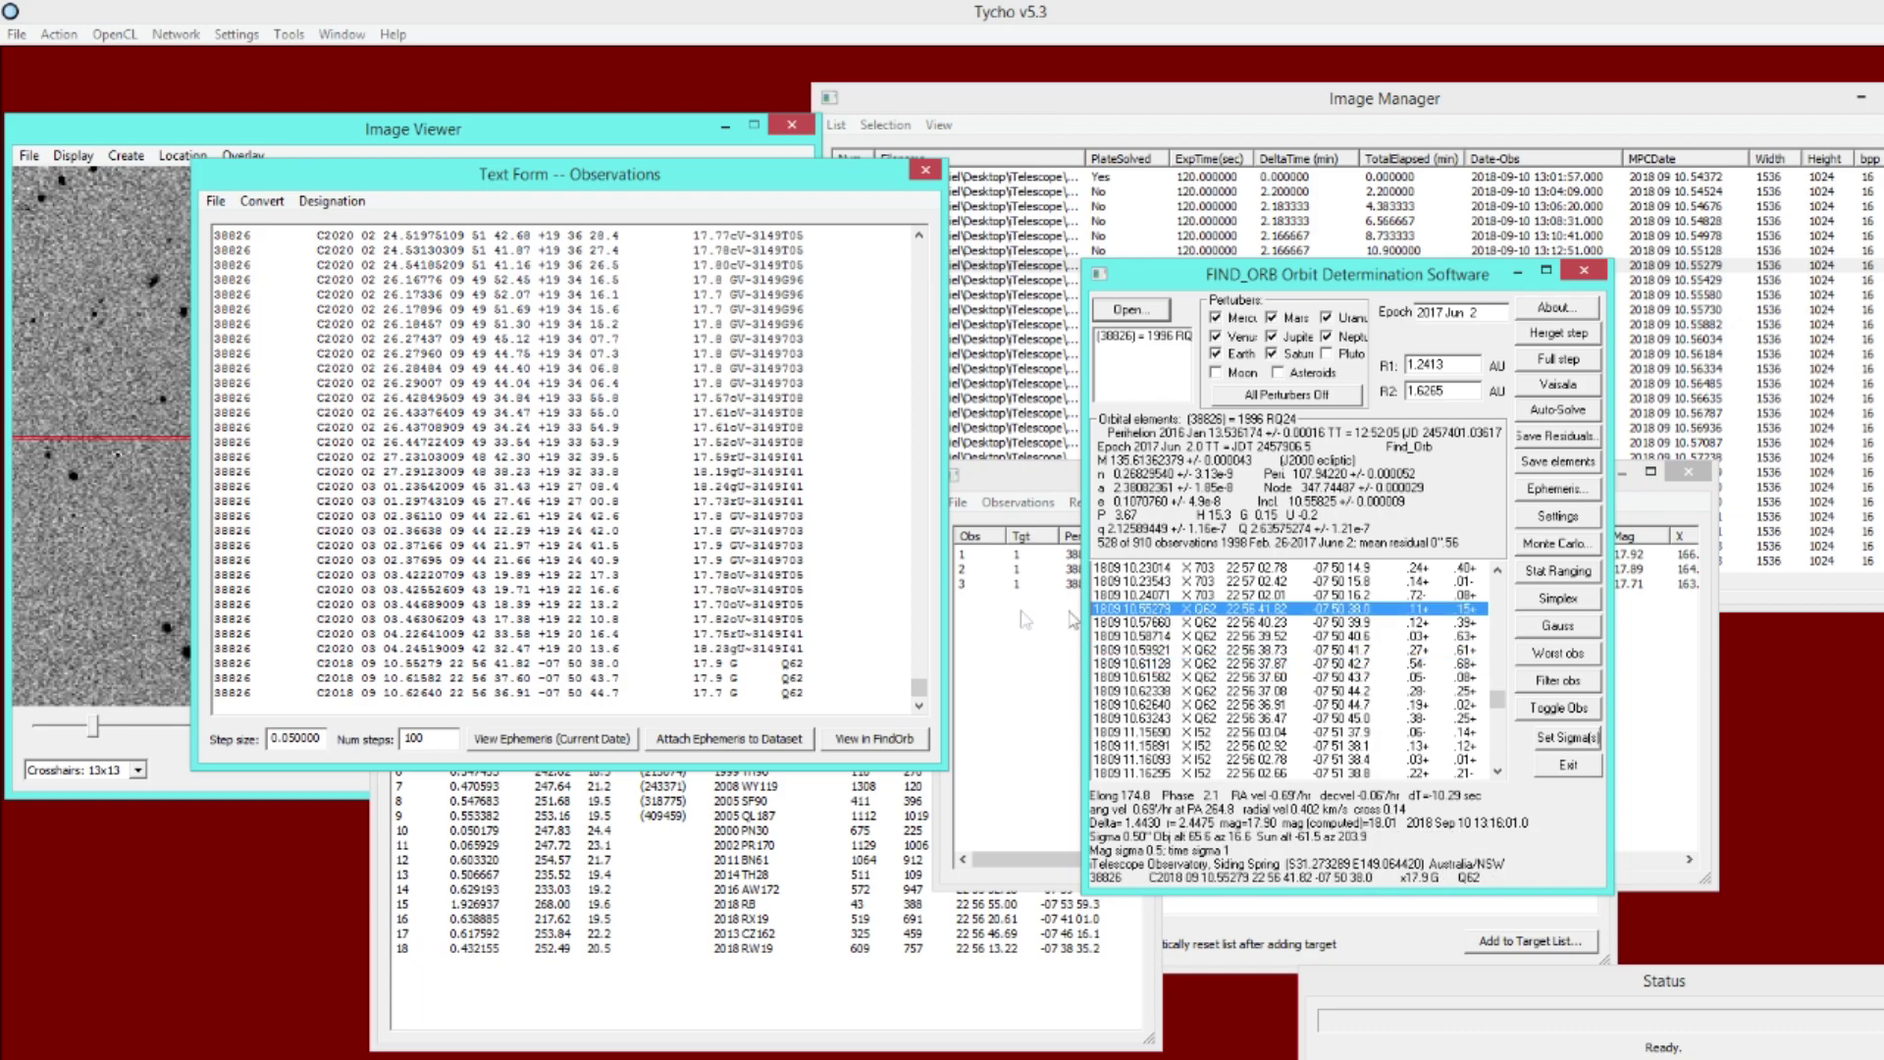
ctrl+click(1172, 677)
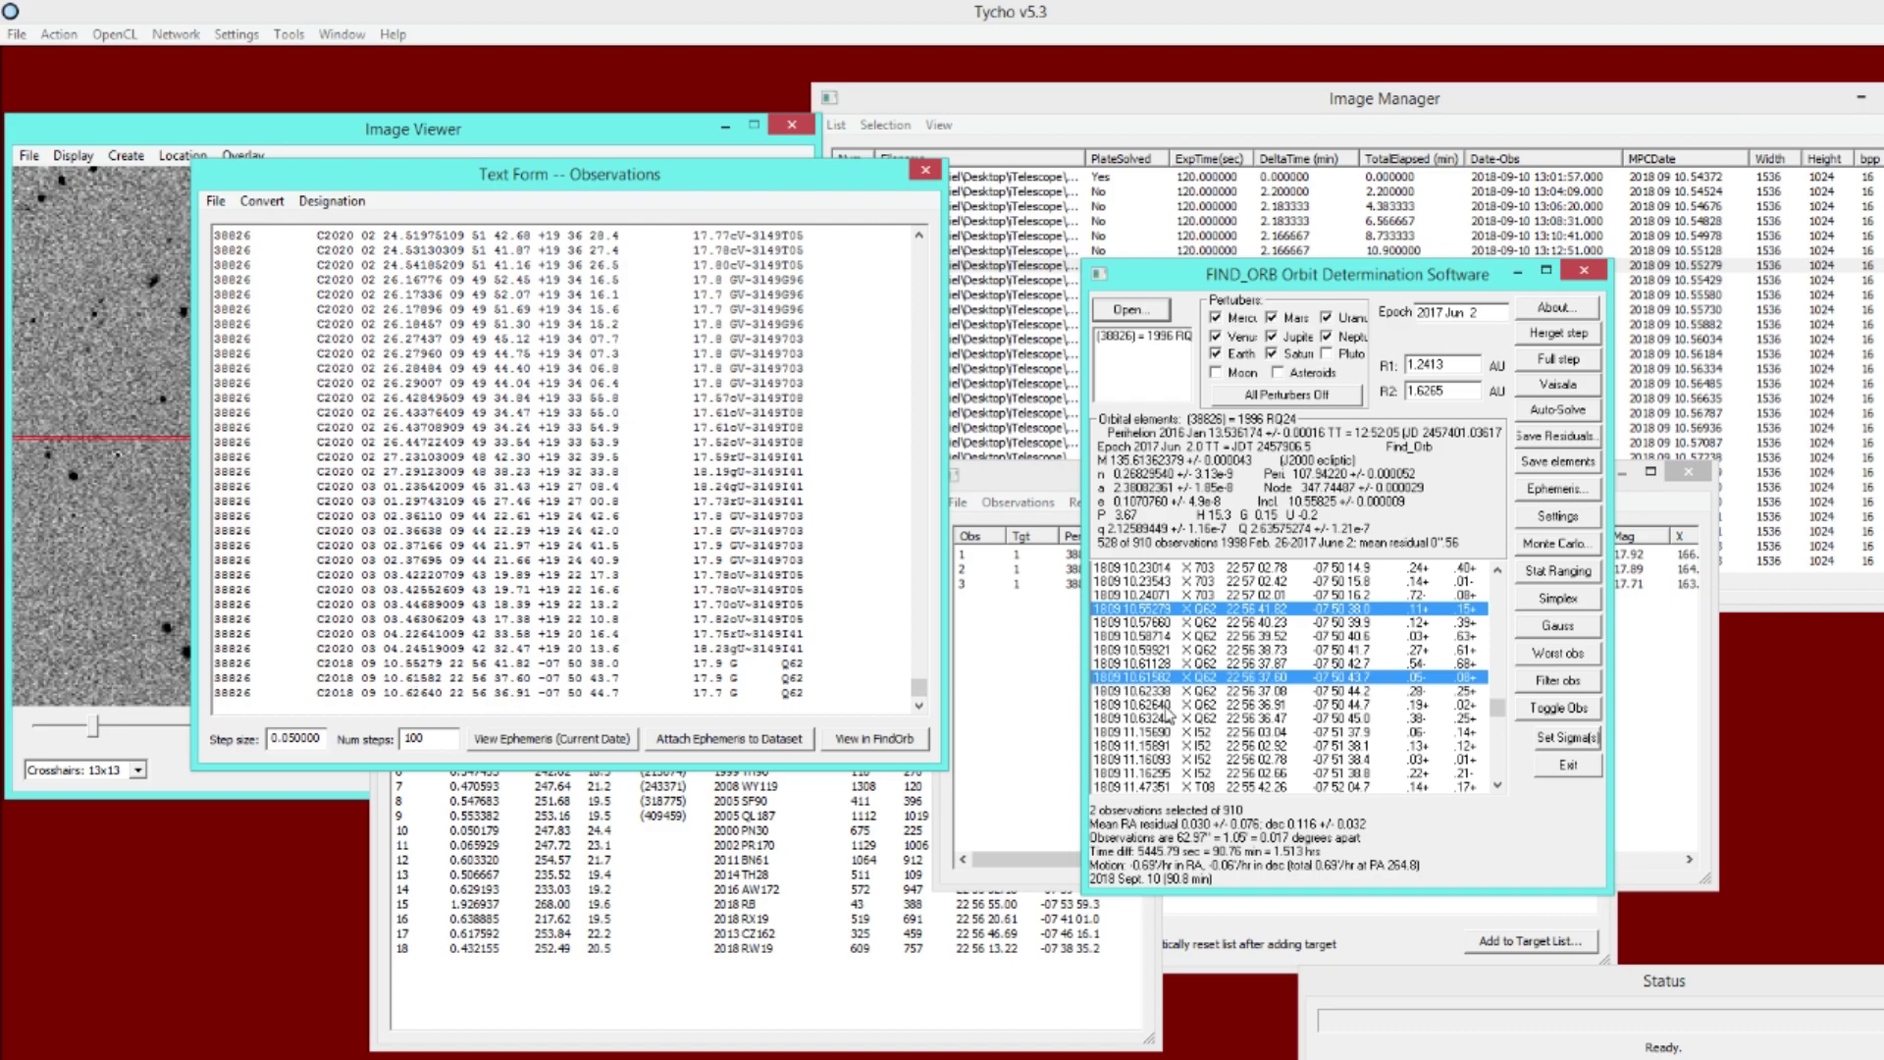
ctrl+click(1166, 706)
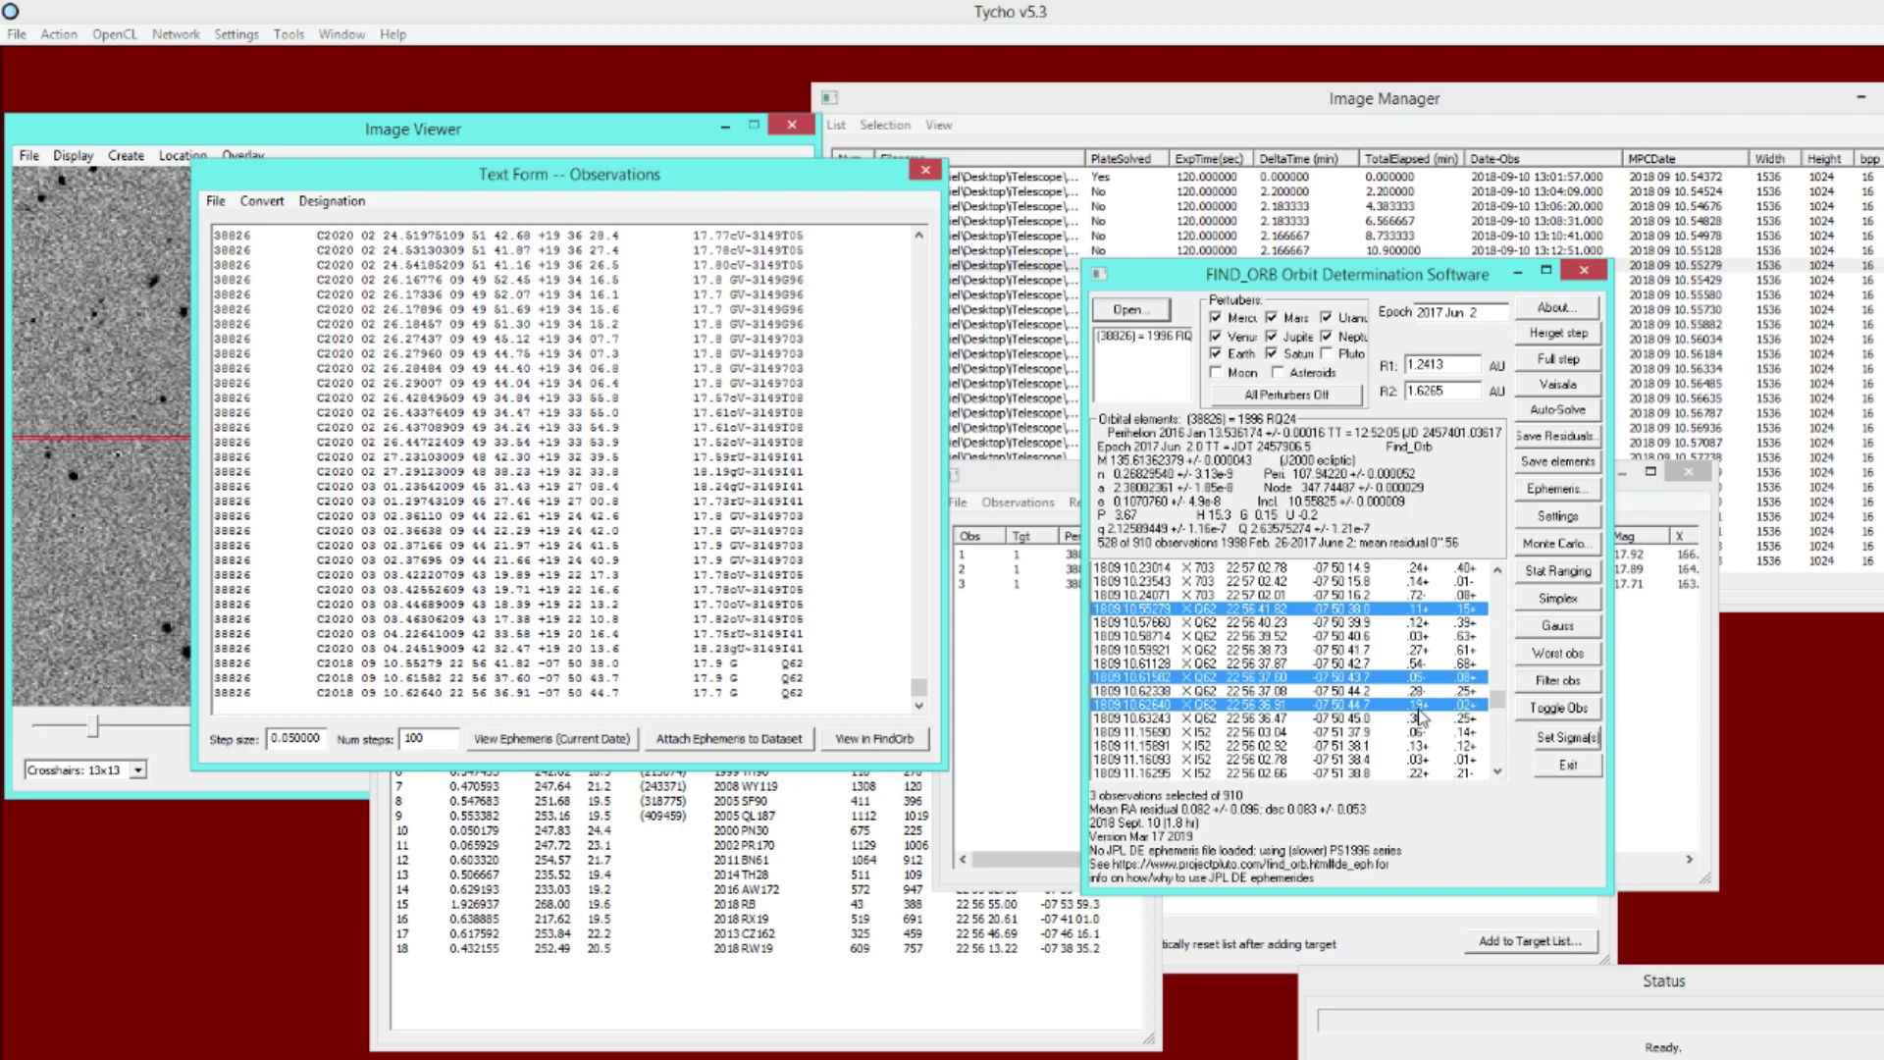
click(1584, 271)
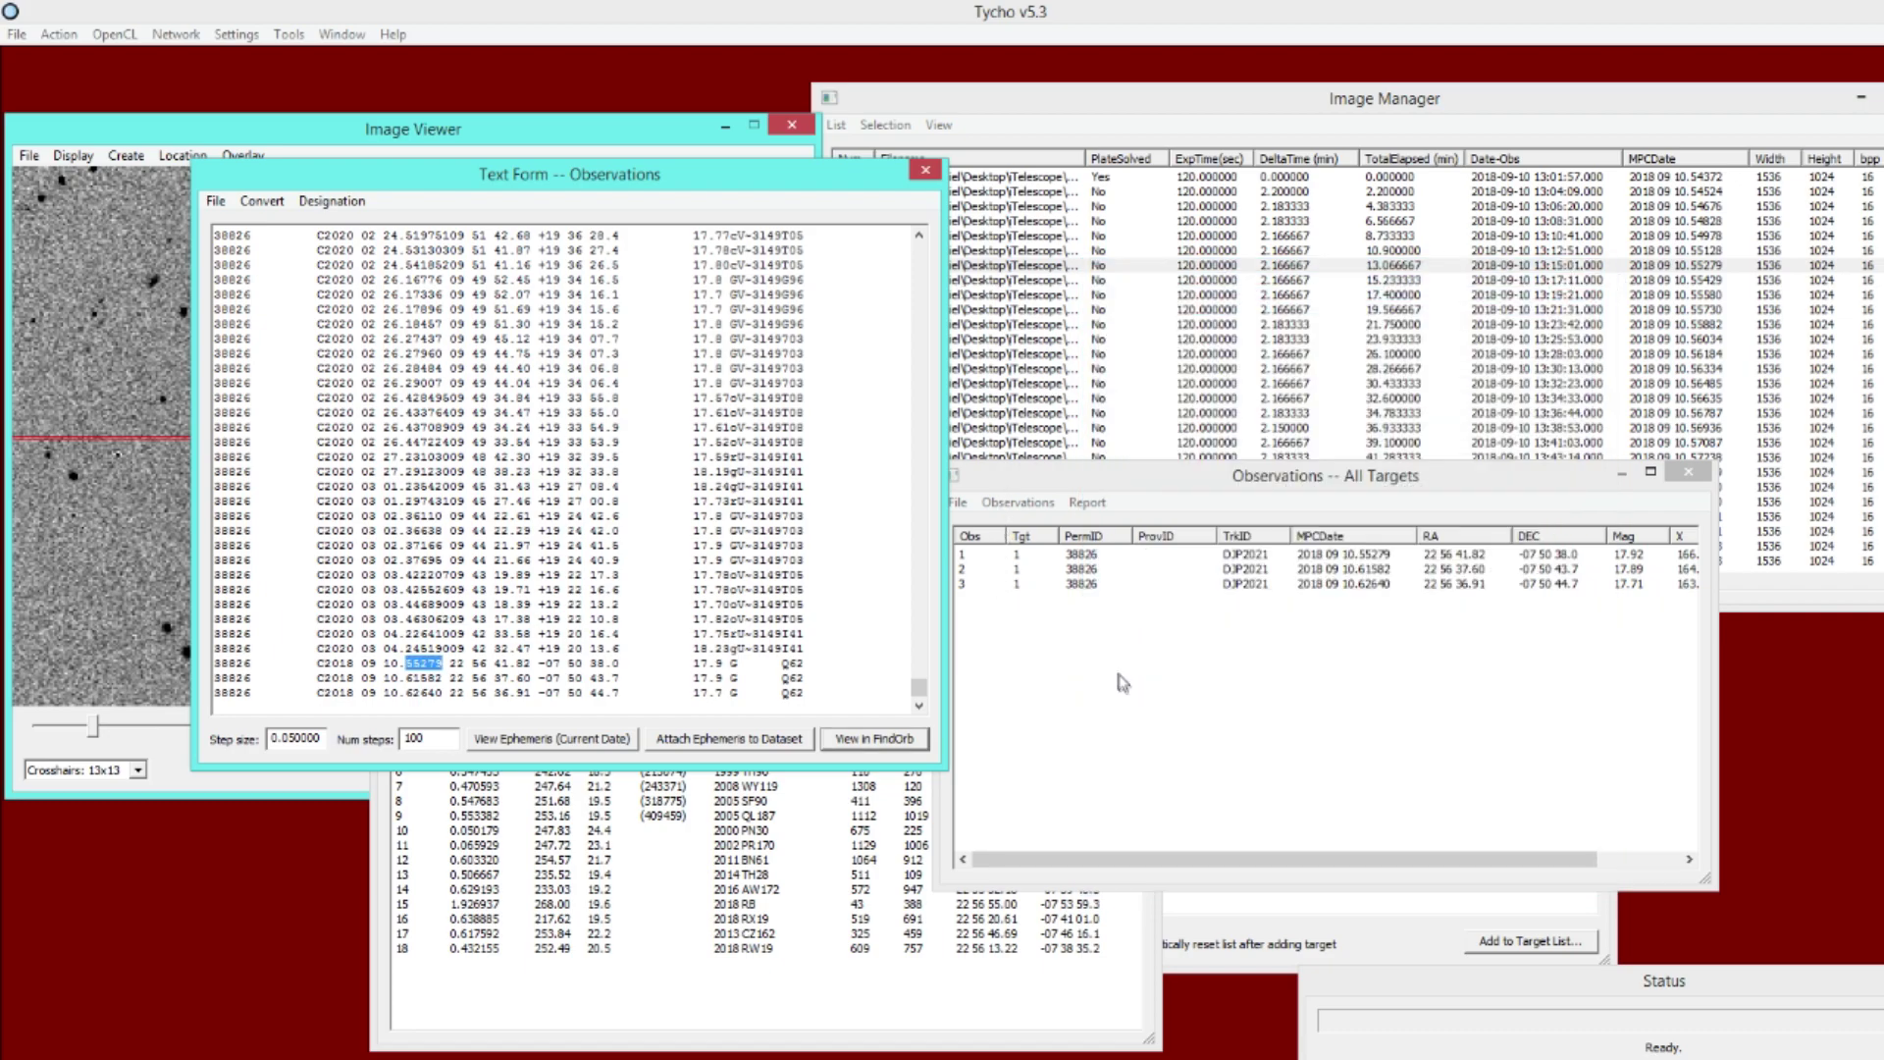
click(925, 171)
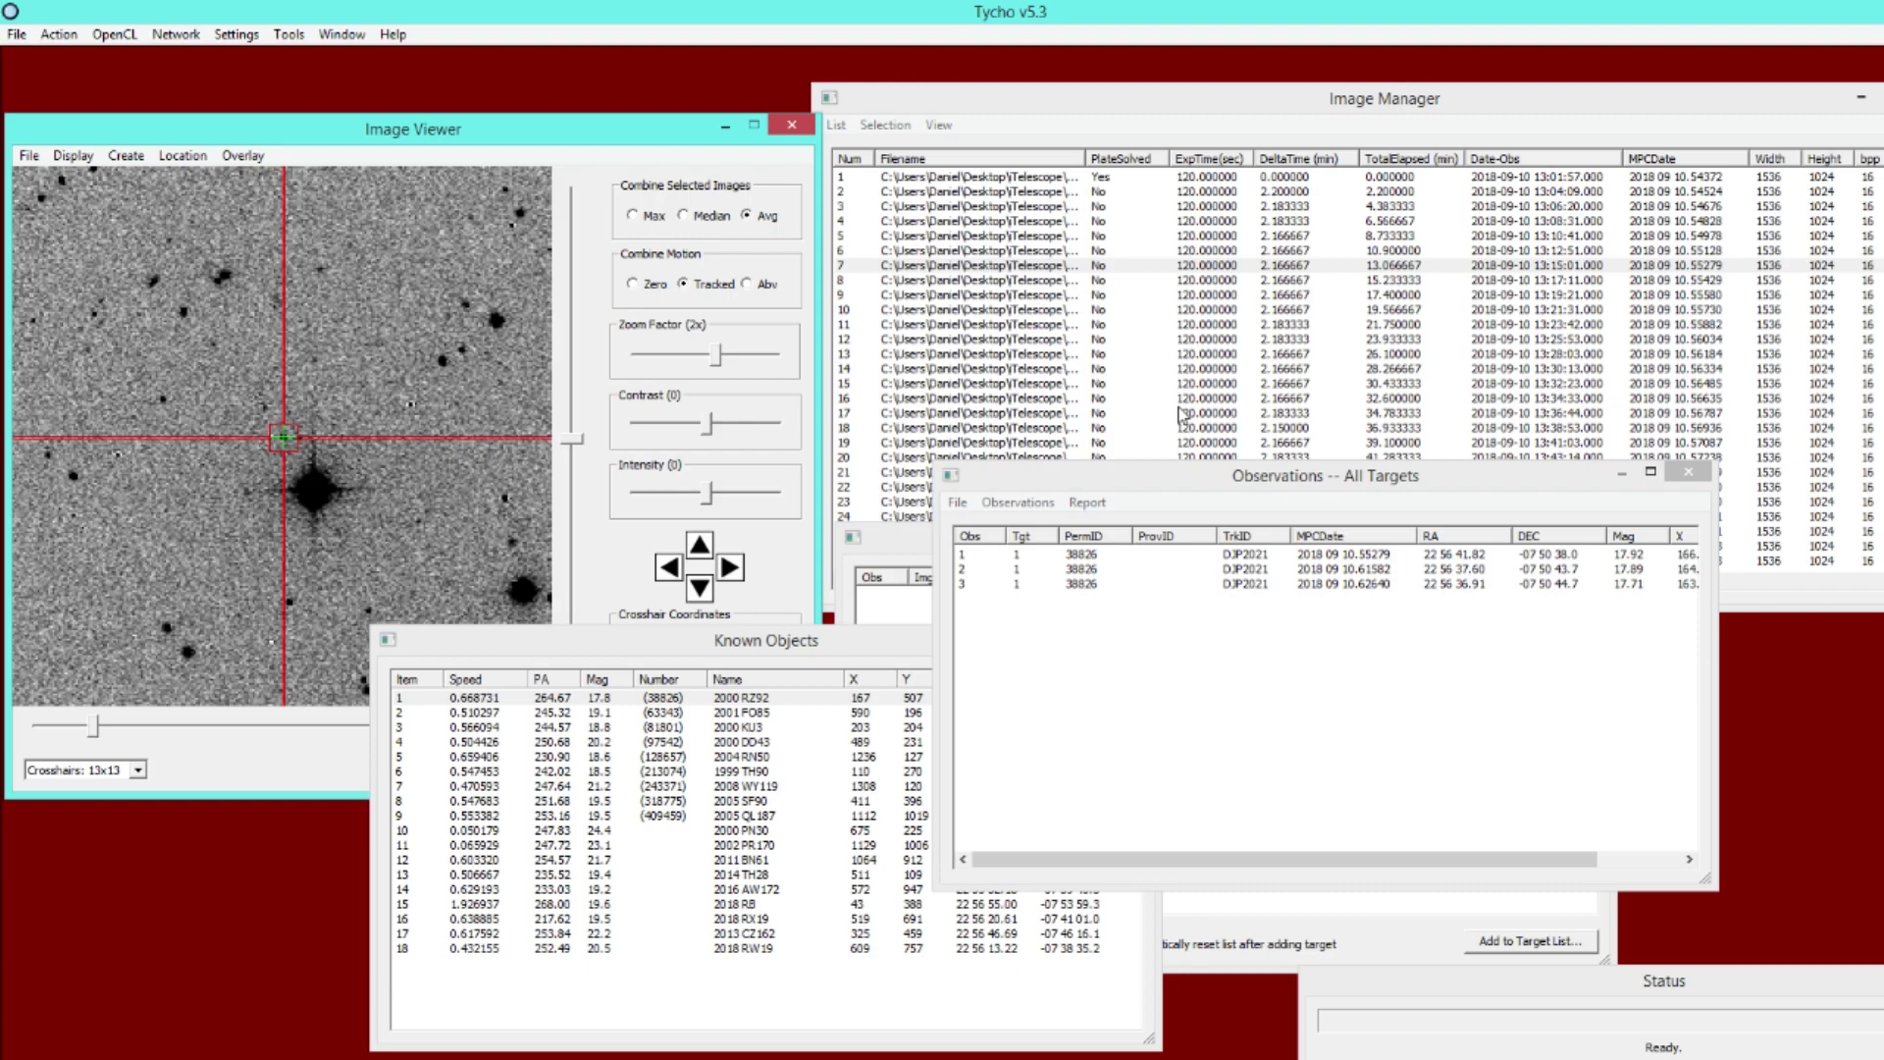
Step: View the PSF profile of the object marked by the crosshairs in the image, and move the profile window clear of the marked object
drag(861, 649, 828, 658)
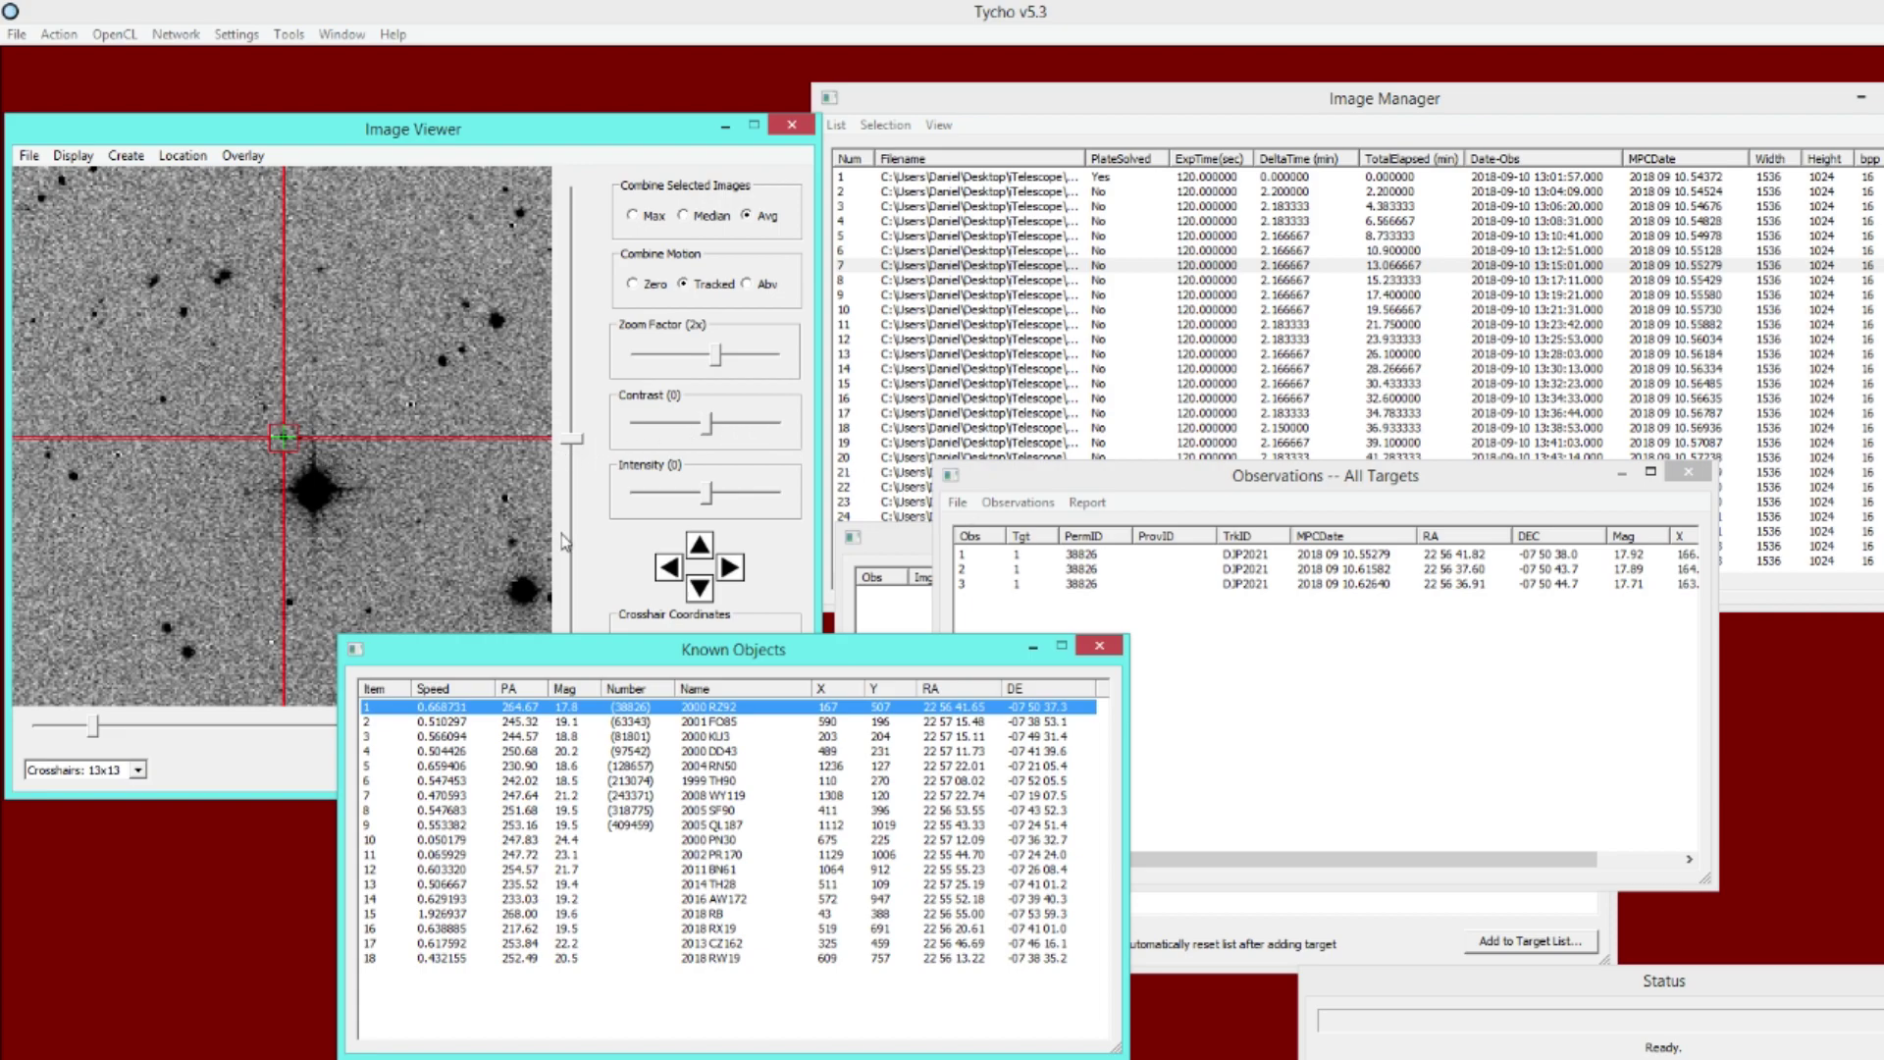
click(598, 559)
click(653, 768)
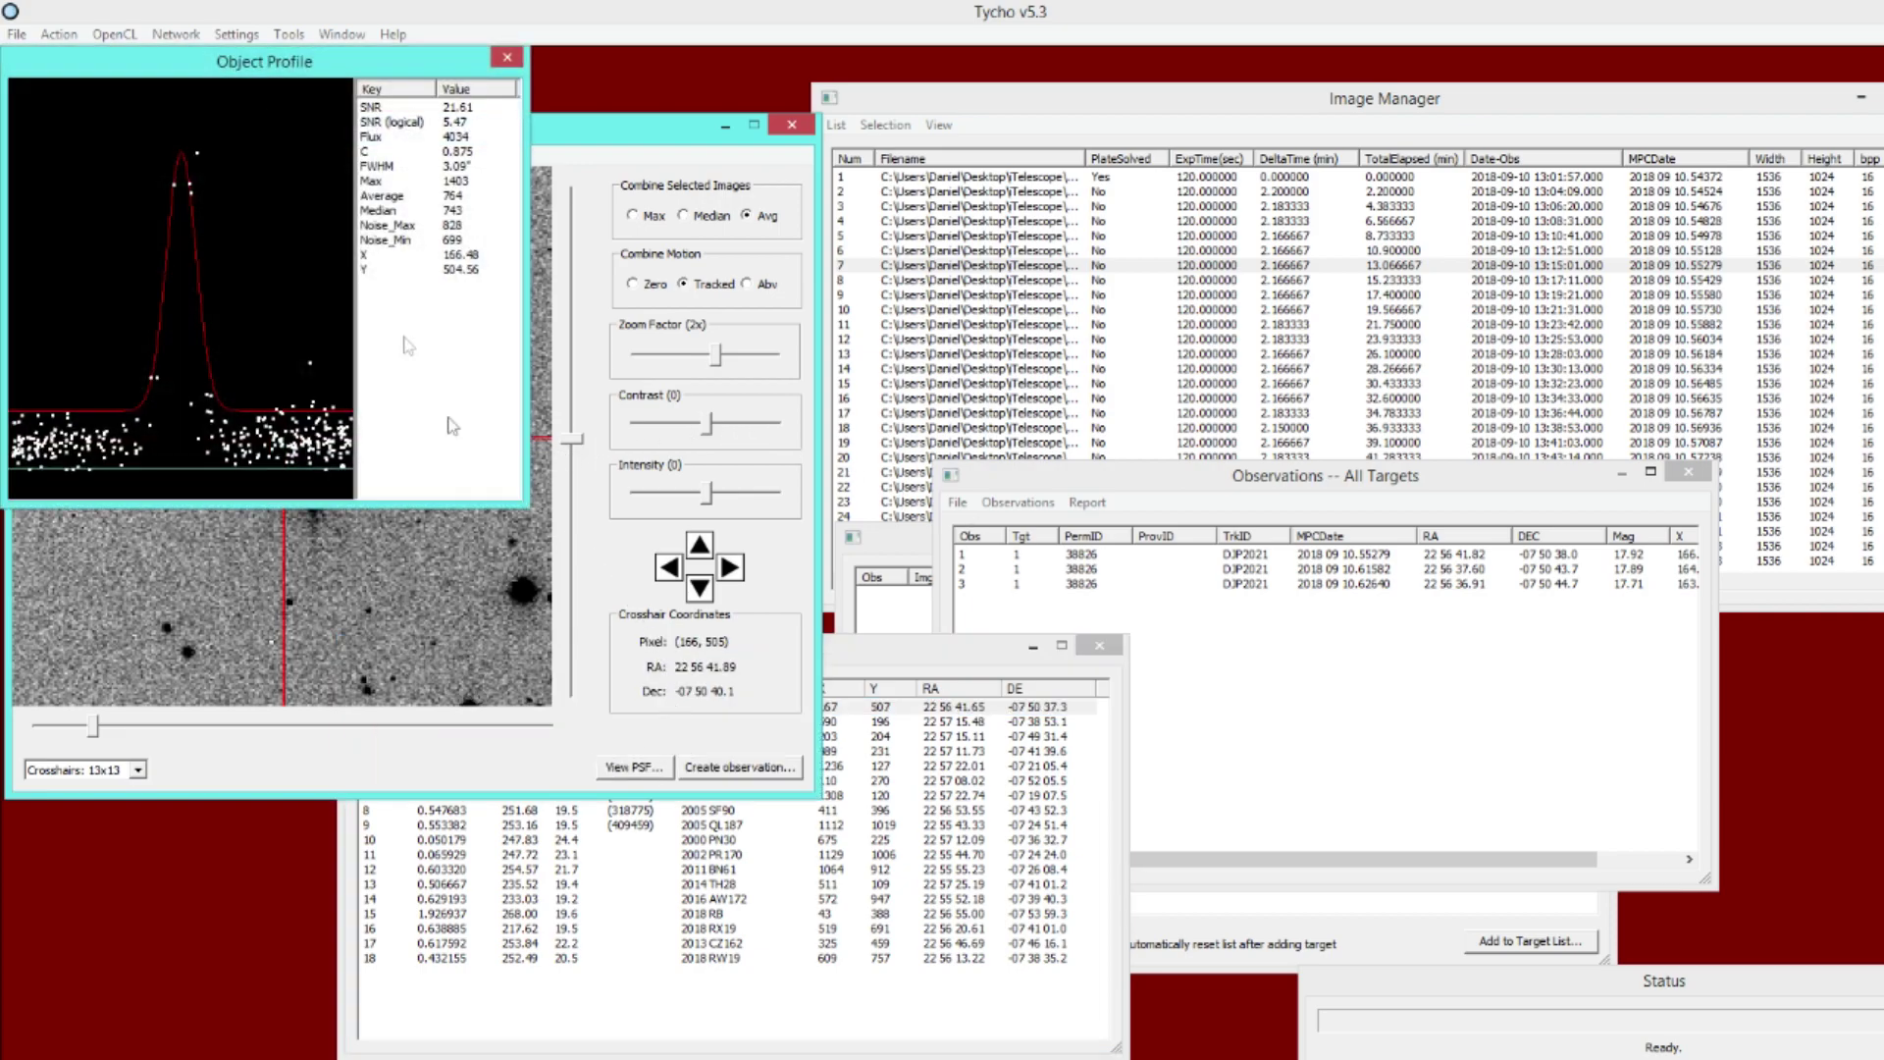
drag(205, 73, 868, 491)
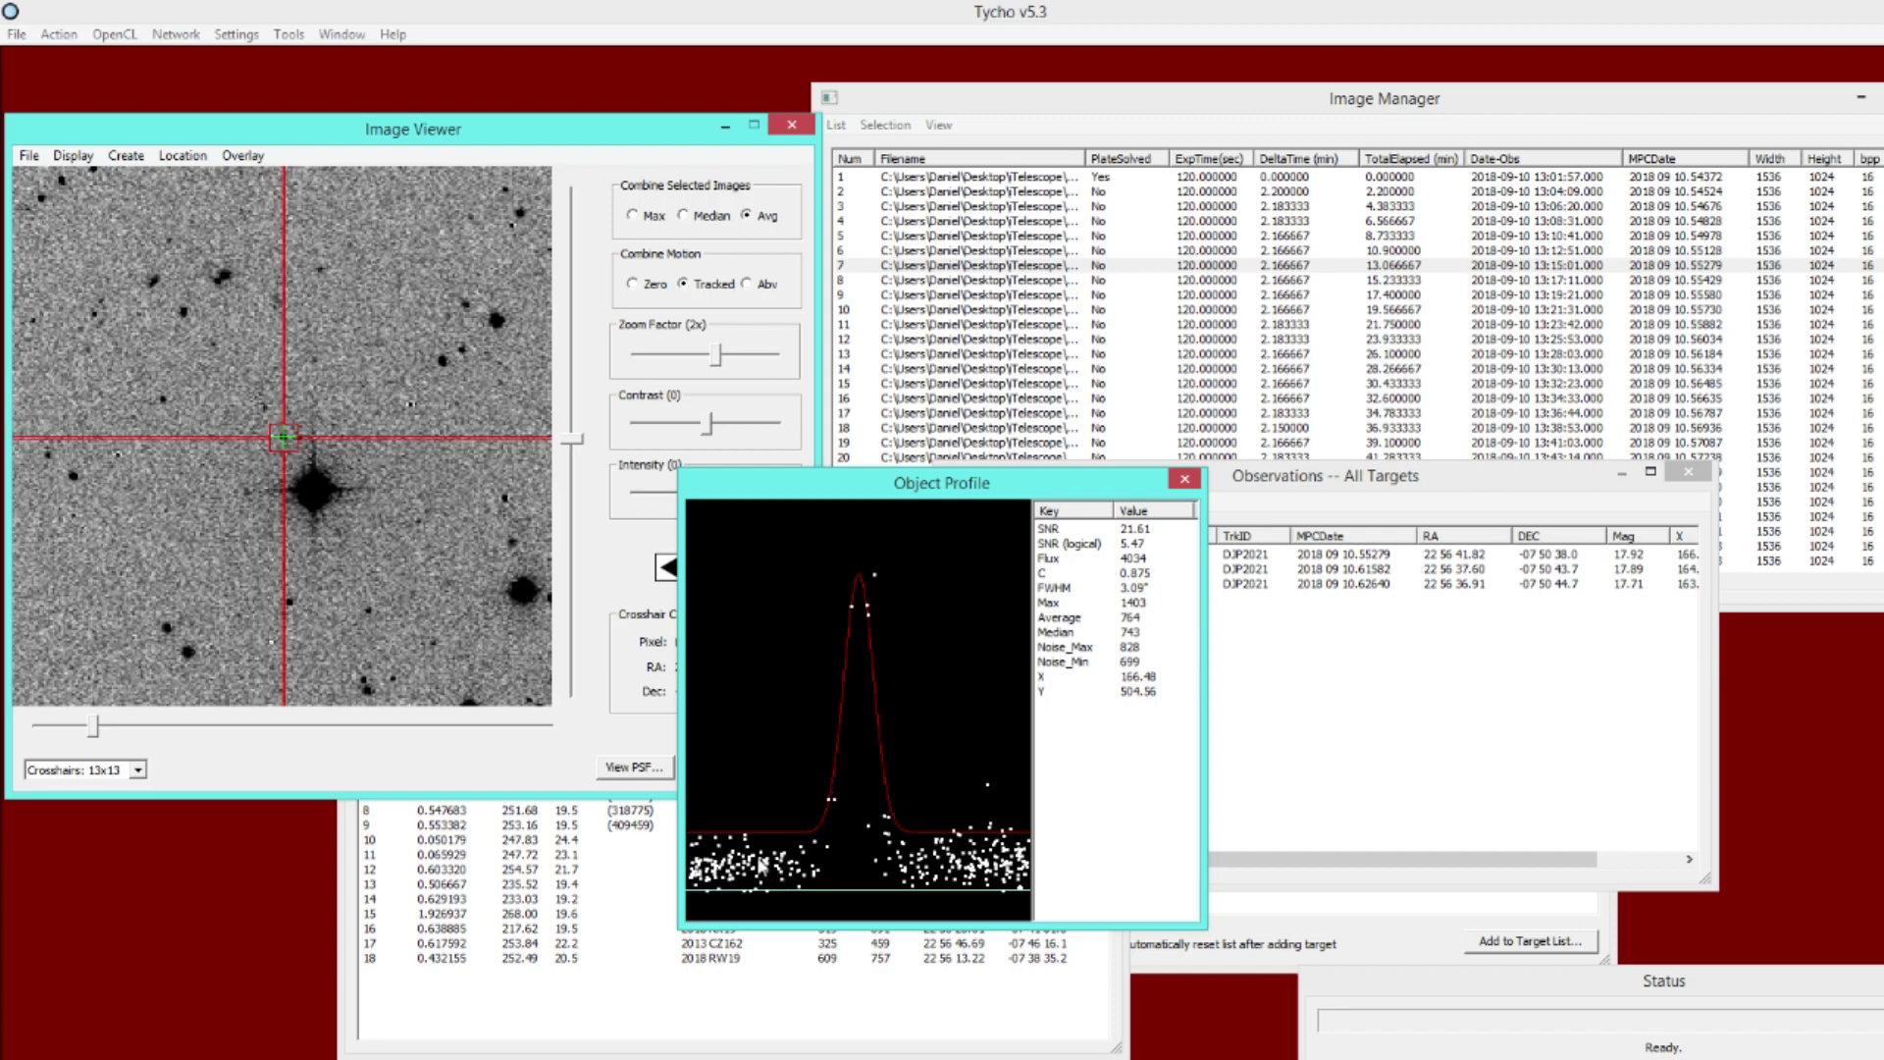
Step: Examine the object's SNR, logical SNR, and X and Y position in the profile values, and close the profile
click(1057, 530)
click(1106, 545)
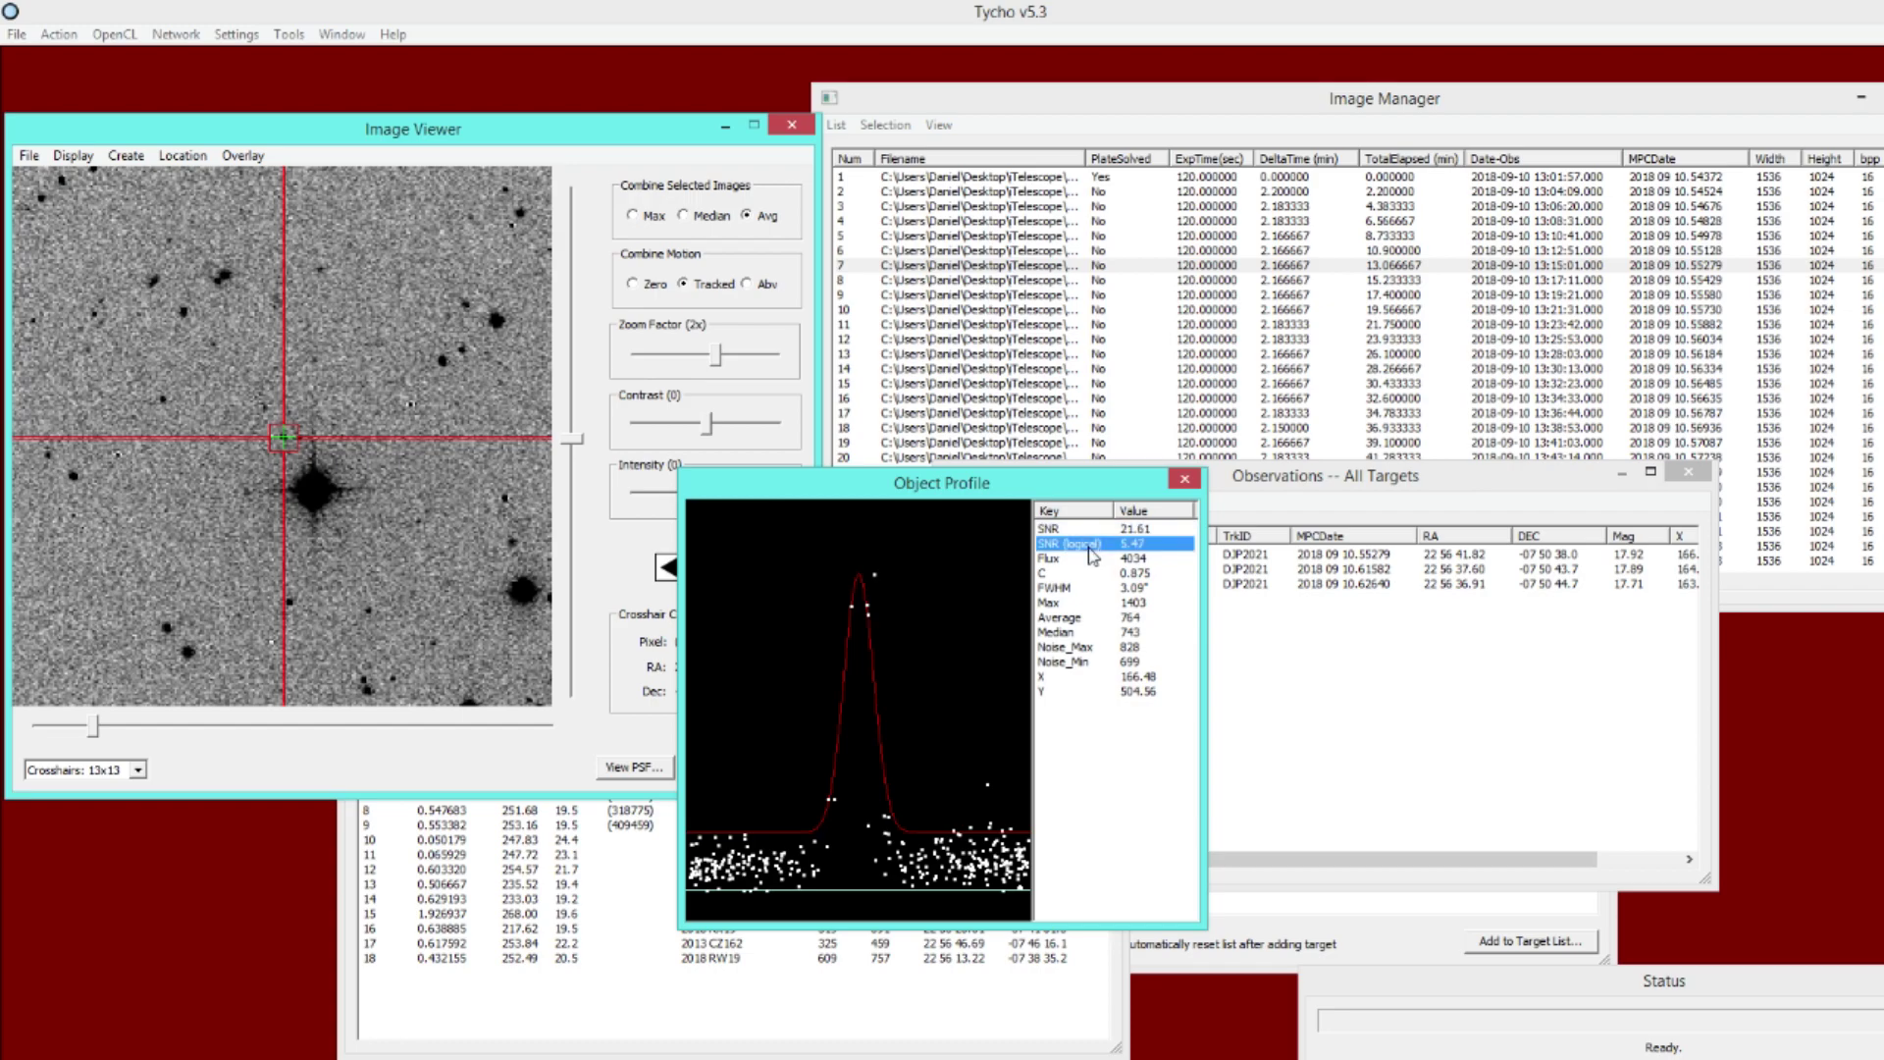
click(1087, 679)
click(1095, 694)
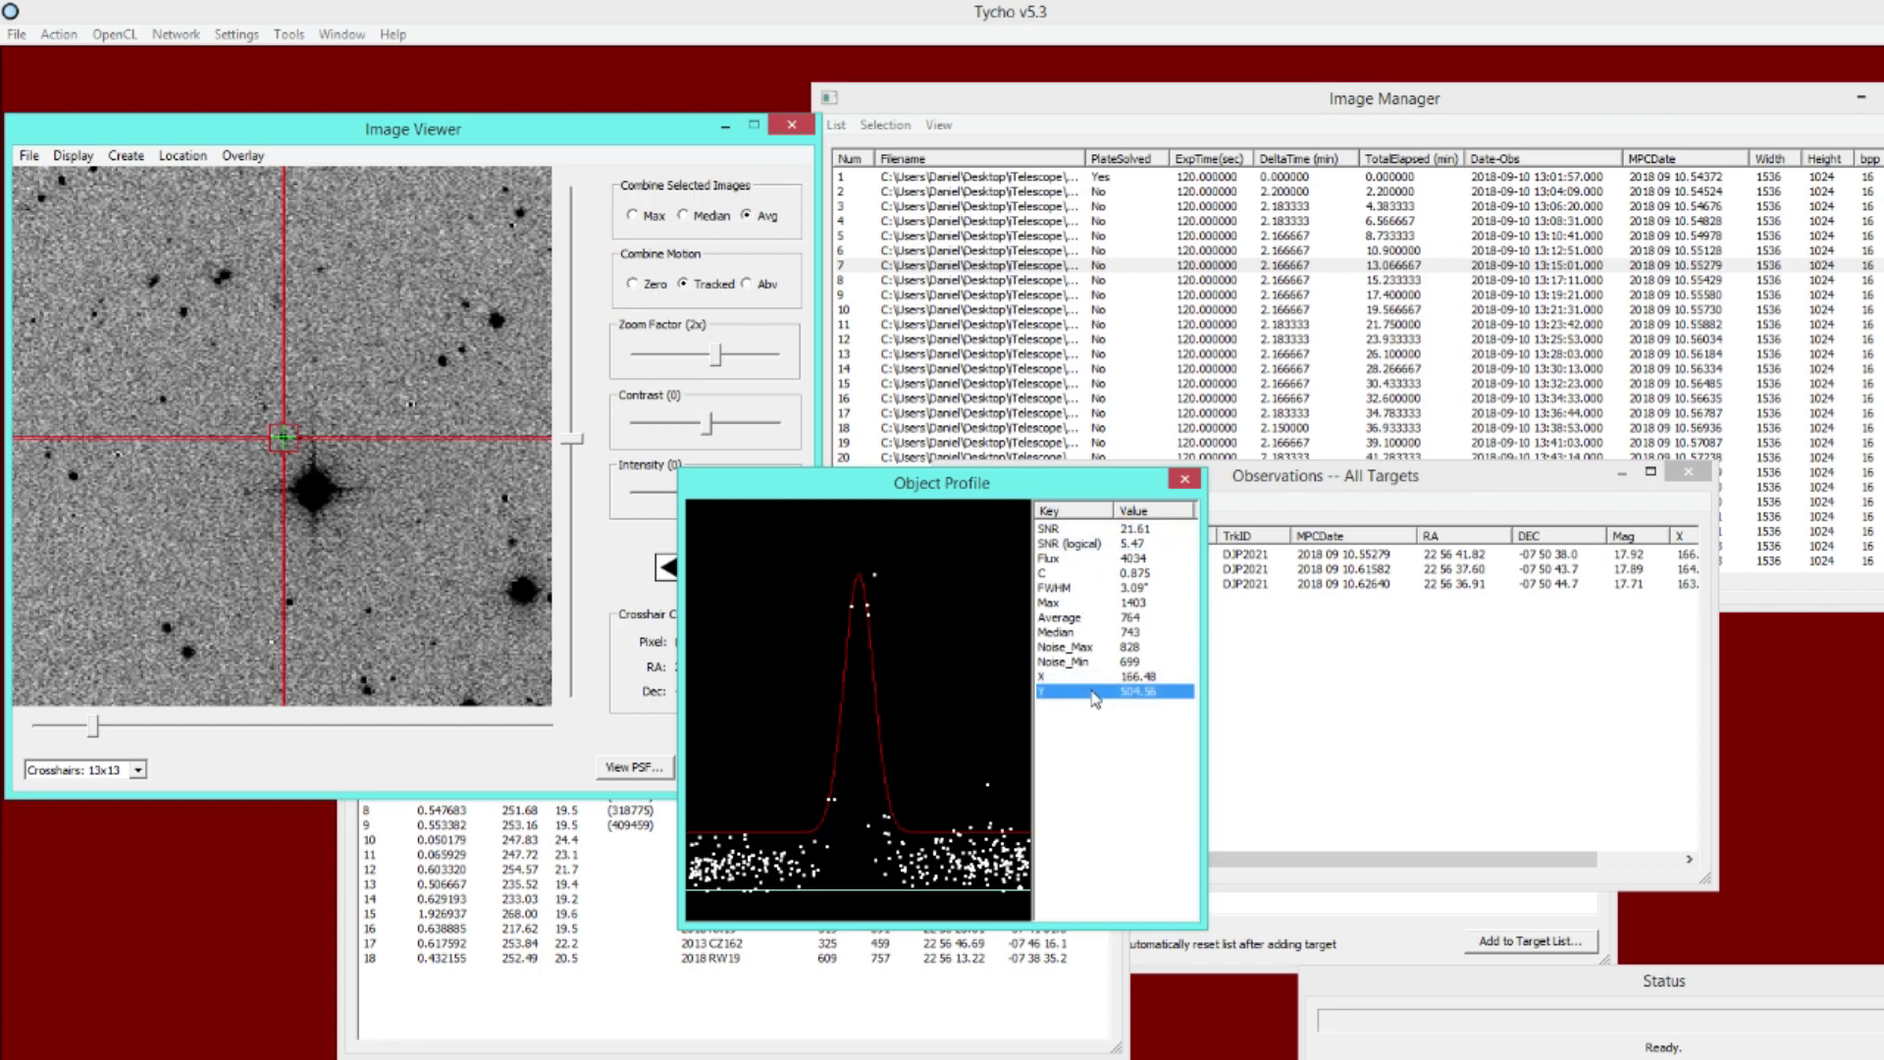
click(1184, 479)
drag(361, 144, 384, 160)
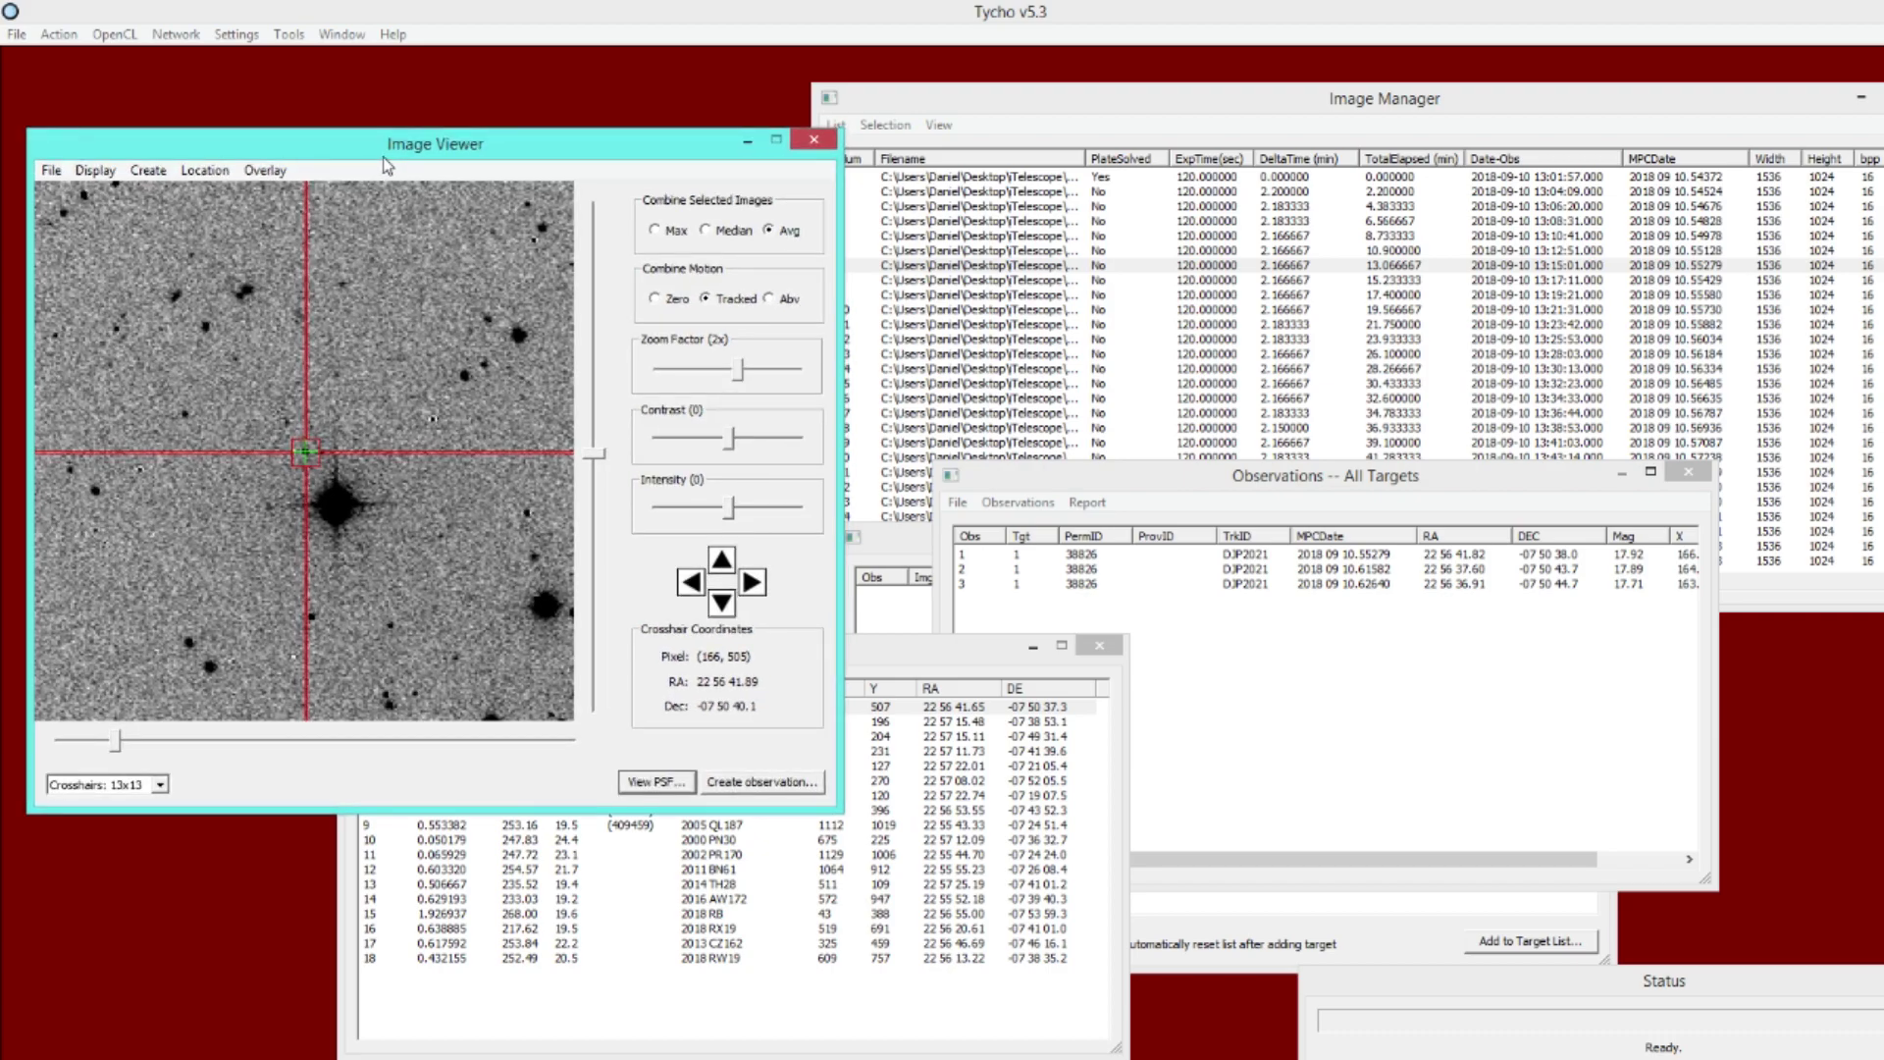